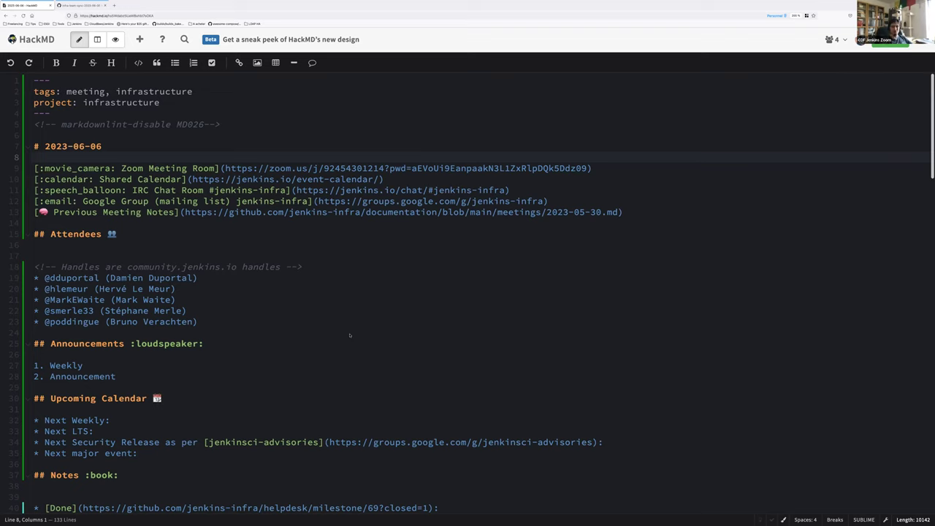
{"action": "left_click", "coordinate": [71, 277]}
{"action": "left_click", "coordinate": [302, 324]}
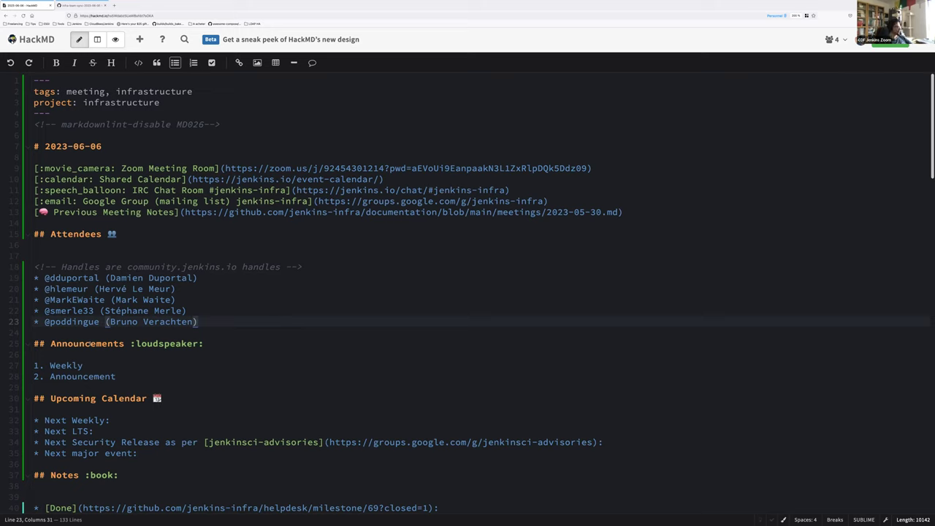
Step: End the Weekly item under Announcements with a colon and start an indented bullet below it reading "2.408"
{"action": "left_click", "coordinate": [88, 365]}
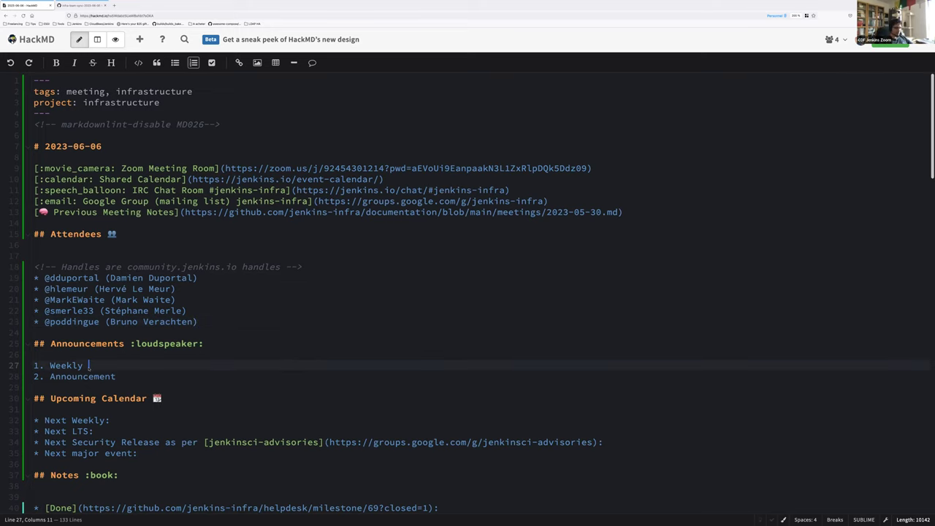
{"action": "key", "text": "BackSpace"}
{"action": "type", "text": ":"}
{"action": "key", "text": "Return"}
{"action": "key", "text": "BackSpace"}
{"action": "key", "text": "BackSpace"}
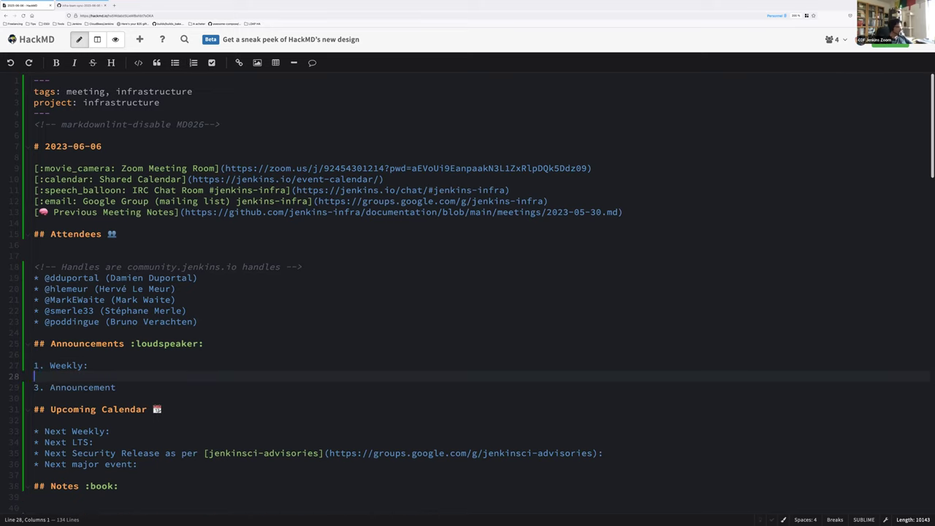
{"action": "type", "text": "* 2.408"}
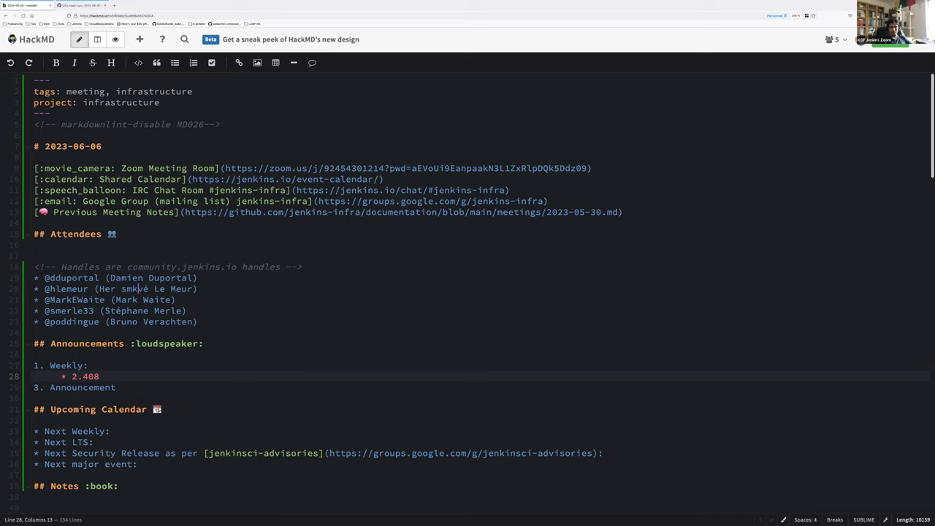
Step: Complete the bullet under Weekly so it reads "2.408 skipped, 2.409 is being released"
{"action": "type", "text": ", 2.409 is being release"}
{"action": "key", "text": "alt+Left"}
{"action": "key", "text": "alt+Left"}
{"action": "type", "text": "skipped"}
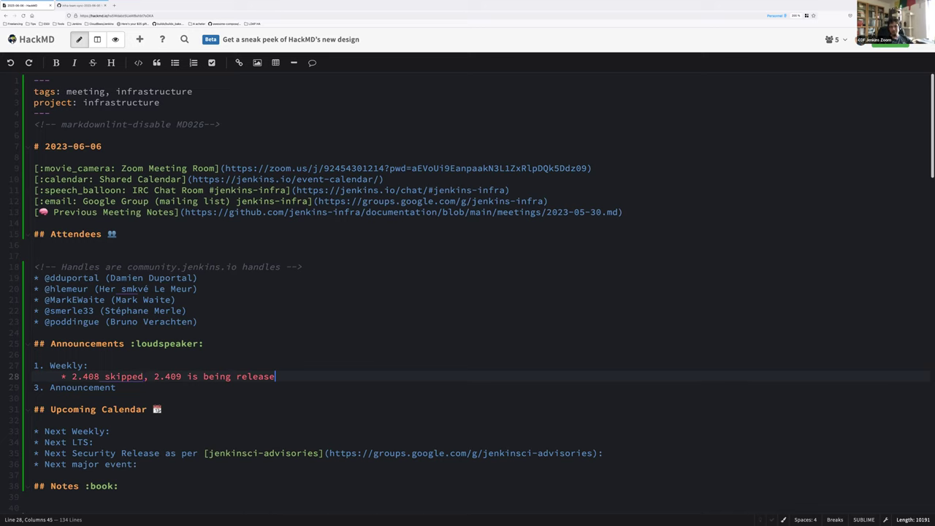
{"action": "type", "text": "d"}
Step: Renumber the placeholder Announcement item as 2 in the Announcements list
{"action": "key", "text": "Down"}
{"action": "key", "text": "Home"}
{"action": "key", "text": "Delete"}
{"action": "type", "text": "2"}
{"action": "key", "text": "Right"}
{"action": "key", "text": "Right"}
{"action": "key", "text": "End"}
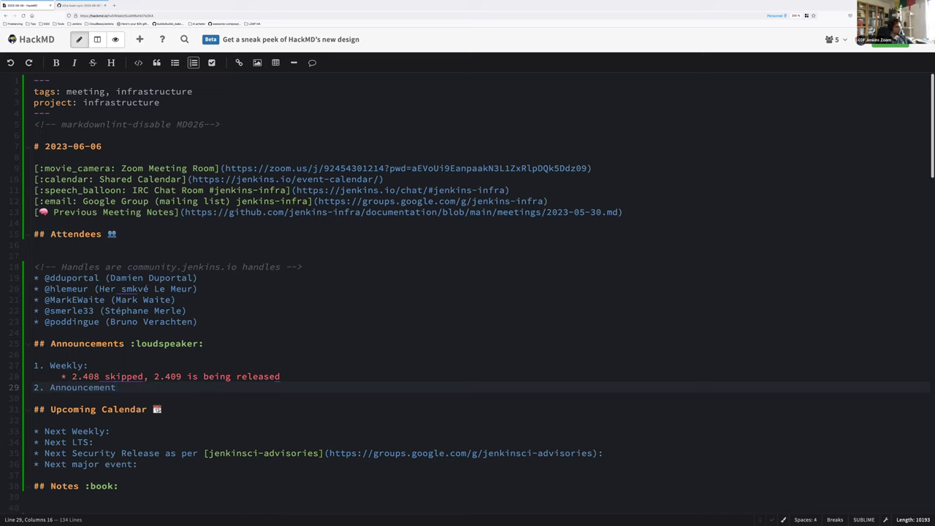
Step: Replace the text of announcement 2 with "get.jenkins.io and ldap.jenkins.io will be migrated in the upcoming days"
{"action": "key", "text": "ctrl+shift+Left"}
{"action": "type", "text": "get.jenkins.i"}
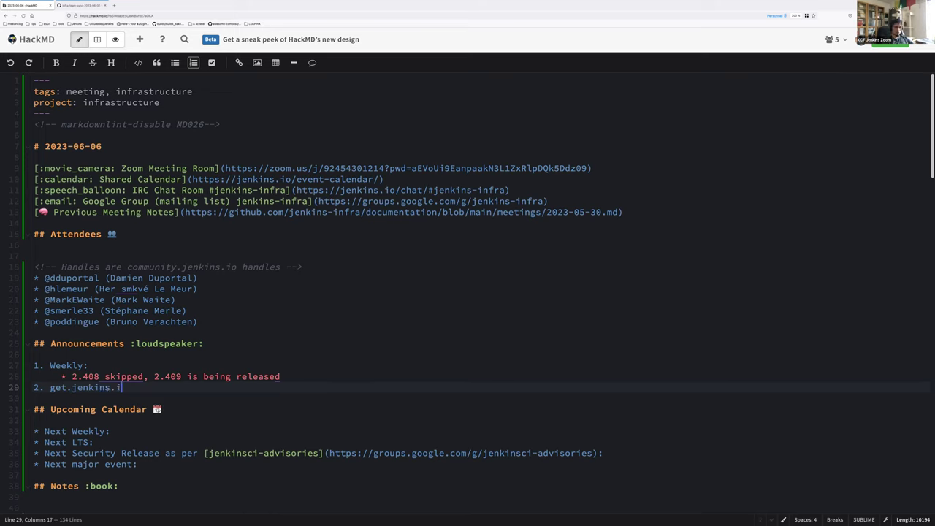
{"action": "type", "text": "o and ldap.jenk"}
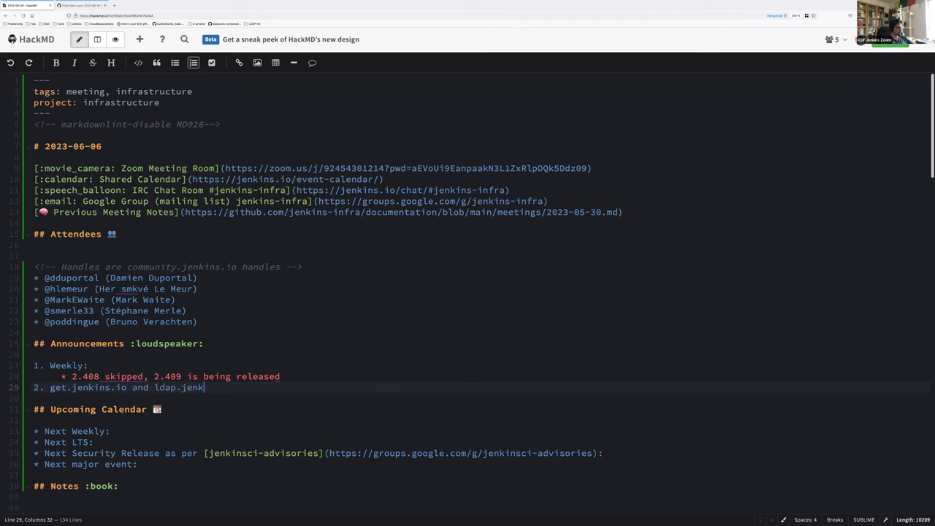
{"action": "type", "text": "ins.io"}
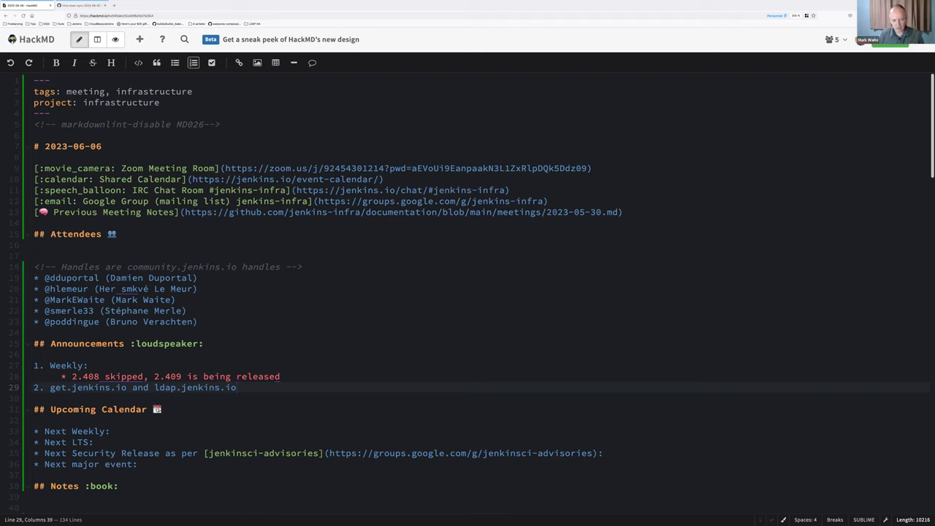
{"action": "type", "text": " will"}
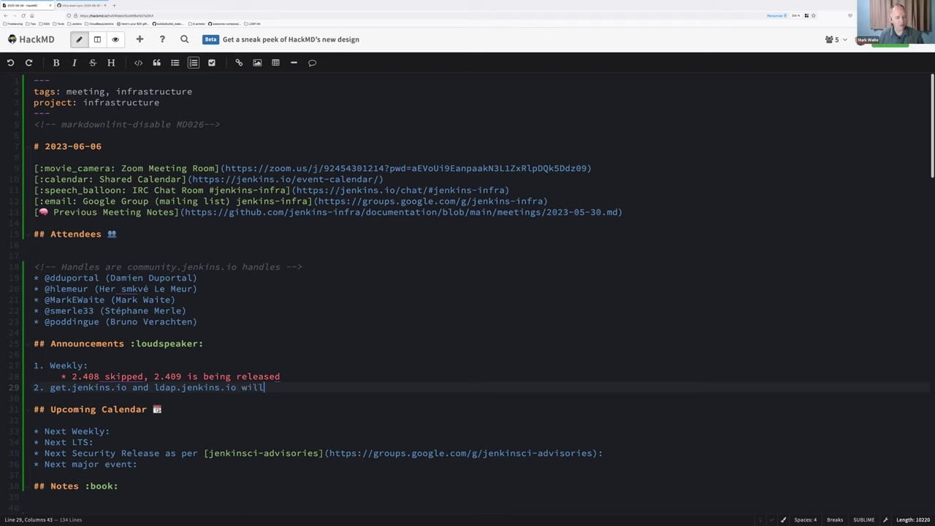
{"action": "type", "text": " be migrated"}
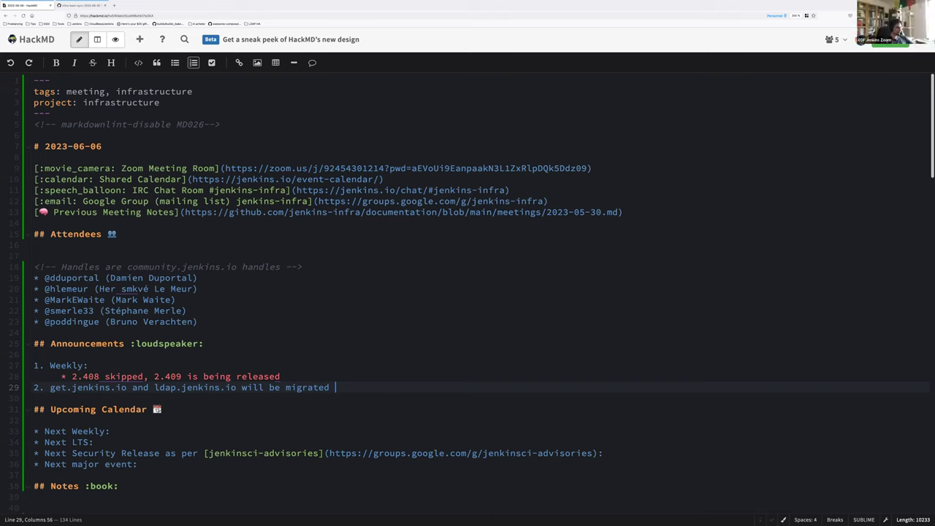
{"action": "type", "text": "in the upco"}
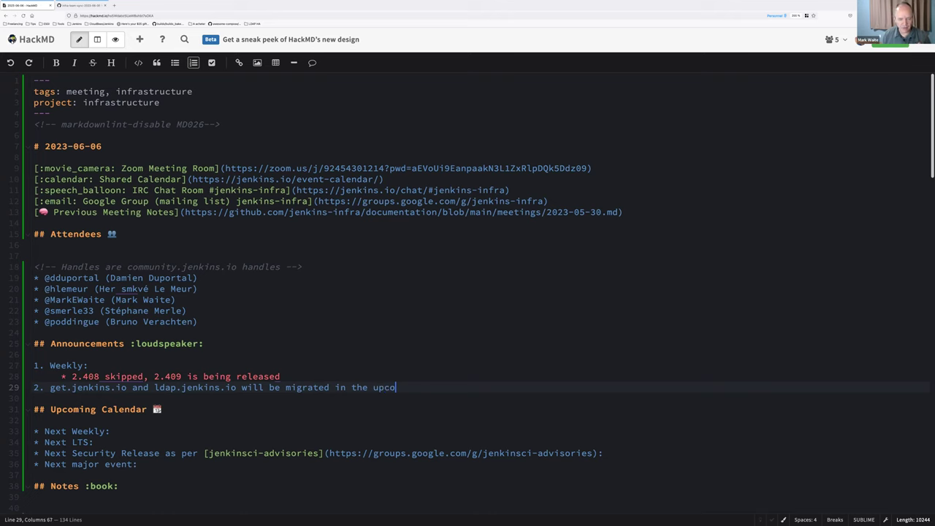
{"action": "type", "text": "ming days"}
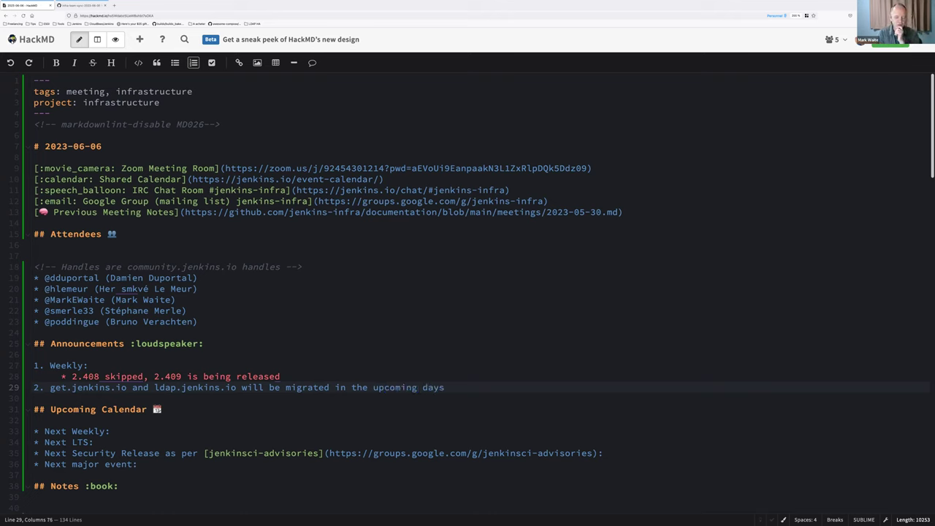
Step: Append "(no precise date) with expected outage (will be announced)" to announcement 2
{"action": "type", "text": " (no precise"}
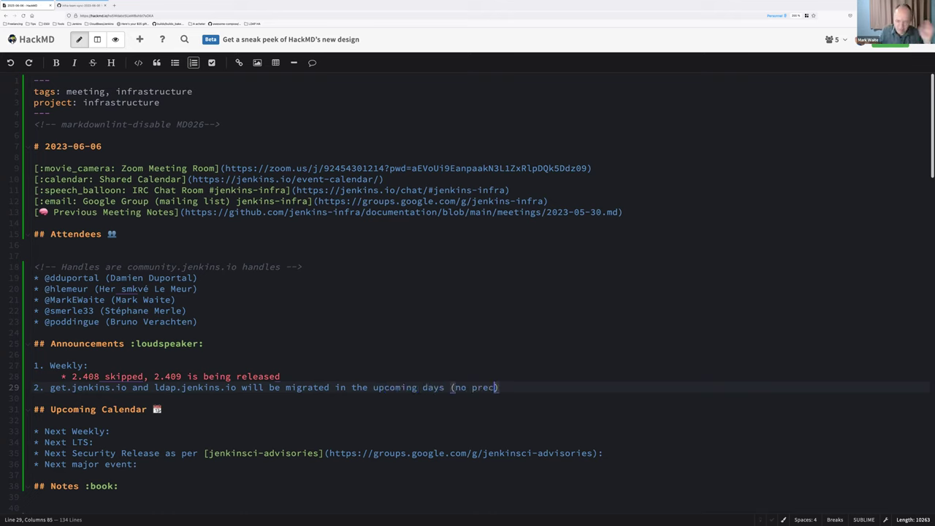
{"action": "type", "text": " date) with"}
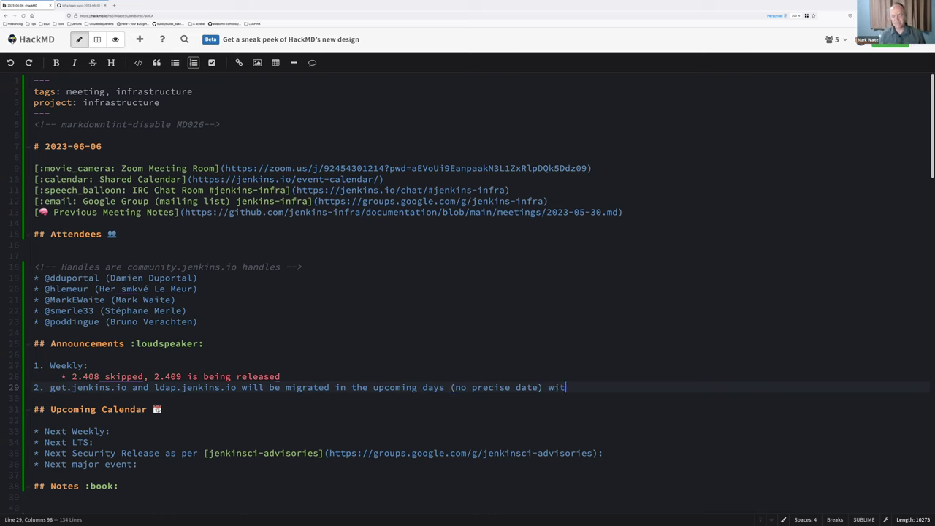
{"action": "type", "text": " expected outage"}
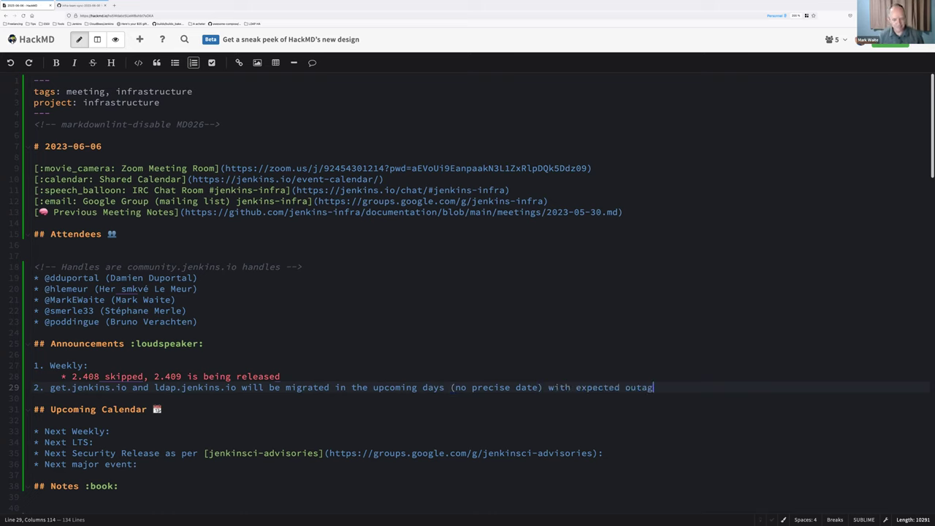
{"action": "type", "text": " (will be announced"}
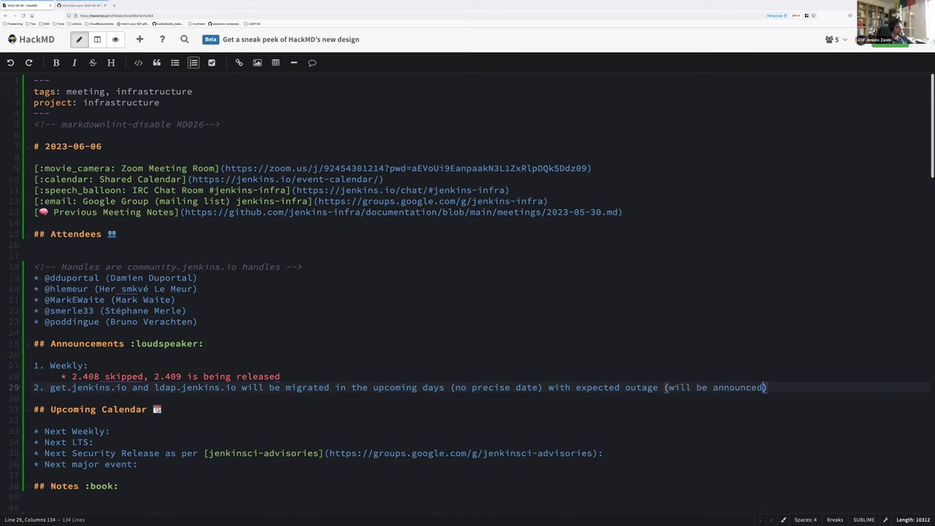
{"action": "type", "text": ")"}
{"action": "key", "text": "Return"}
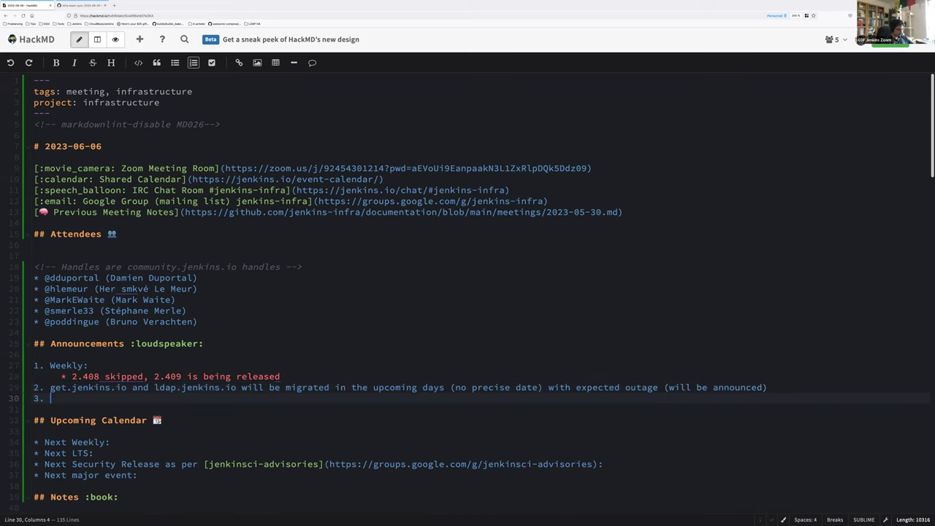
{"action": "type", "text": "The jenkinsci/docker i"}
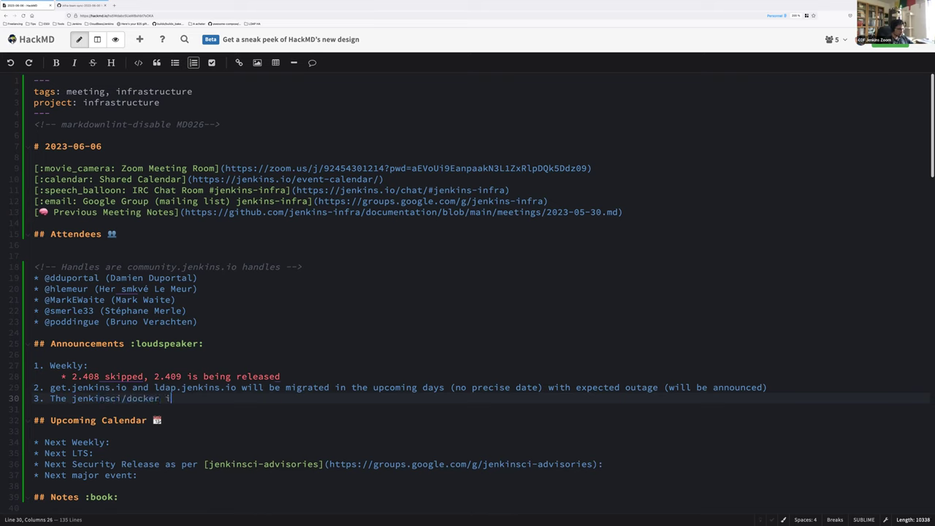
{"action": "type", "text": "mage is now using"}
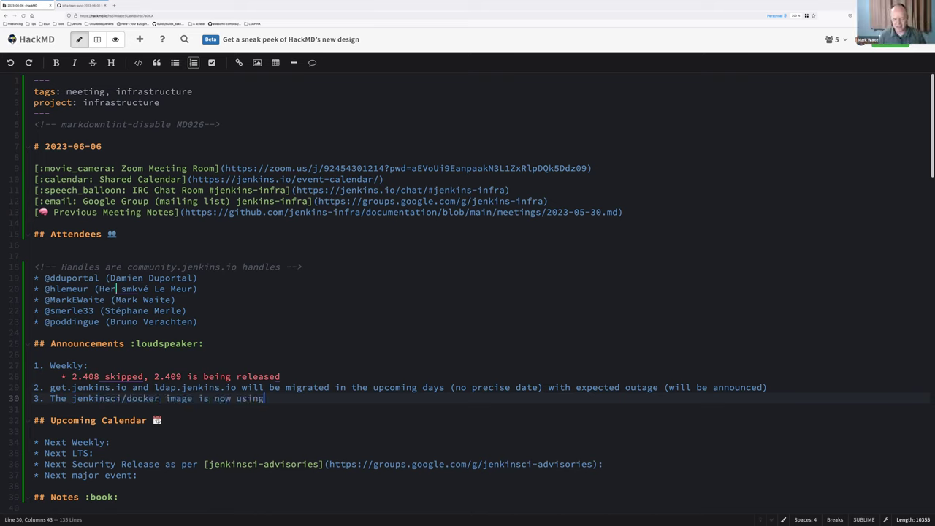
{"action": "type", "text": " get.jebnki"}
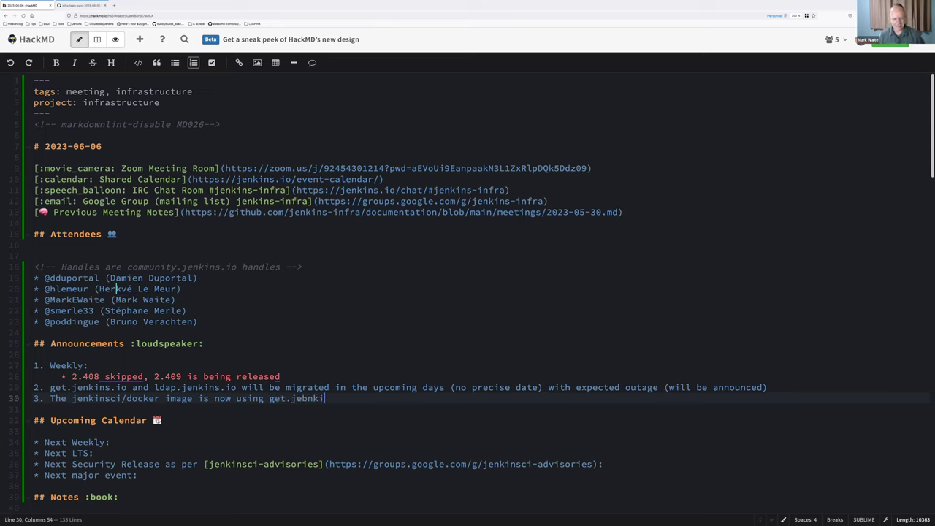
{"action": "key", "text": "shift+Home"}
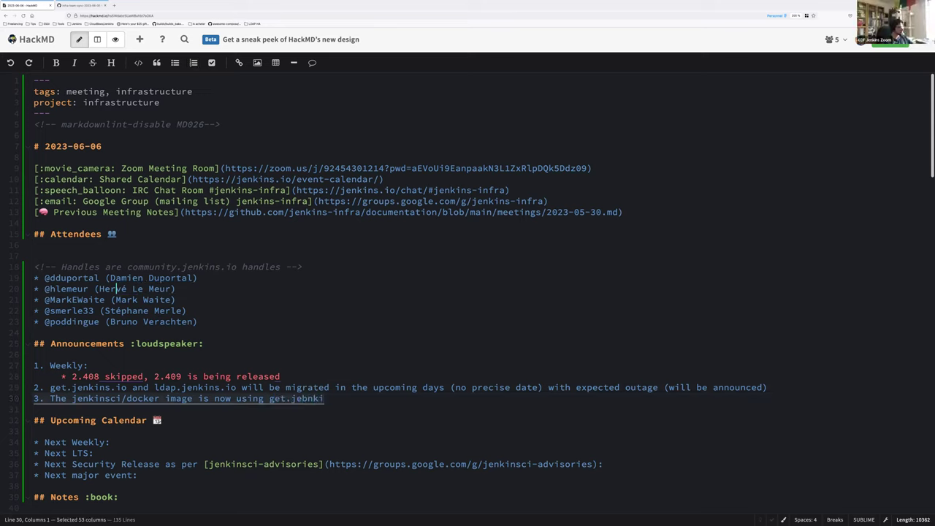
{"action": "key", "text": "BackSpace"}
{"action": "key", "text": "BackSpace"}
Step: Fill in the Next Weekly entry under Upcoming Calendar with "2.410, 13 June 2023"
{"action": "scroll", "coordinate": [126, 398], "scroll_direction": "down", "scroll_amount": 1}
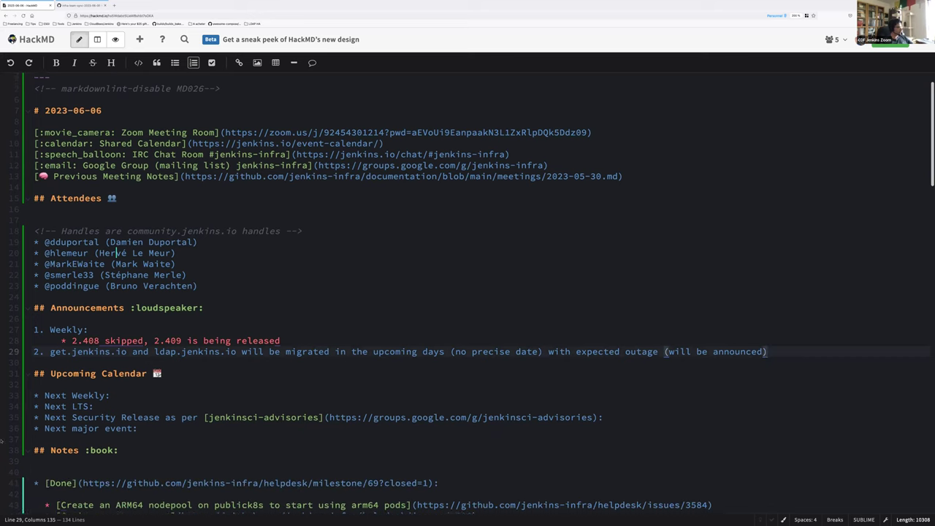
{"action": "left_click", "coordinate": [127, 397]}
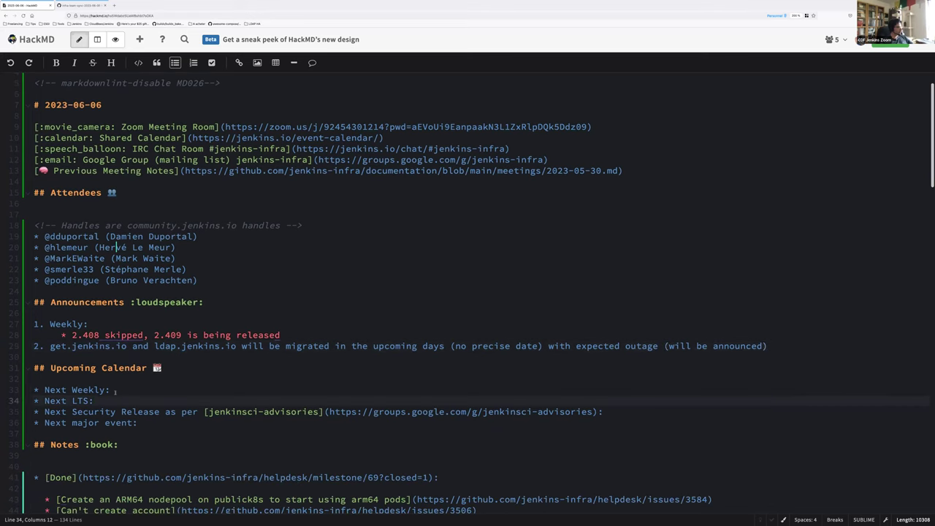
{"action": "left_click", "coordinate": [115, 390]}
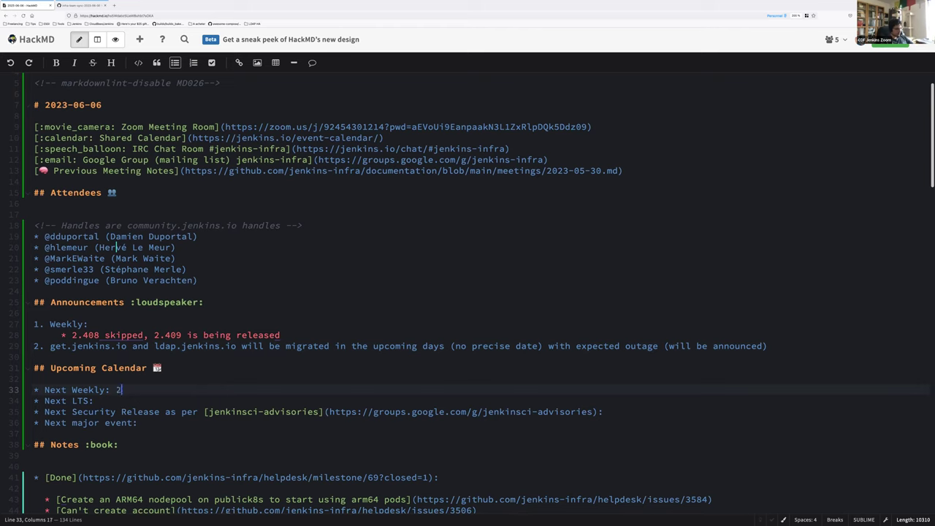
{"action": "type", "text": ".410"}
{"action": "type", "text": ", 13 June 2023"}
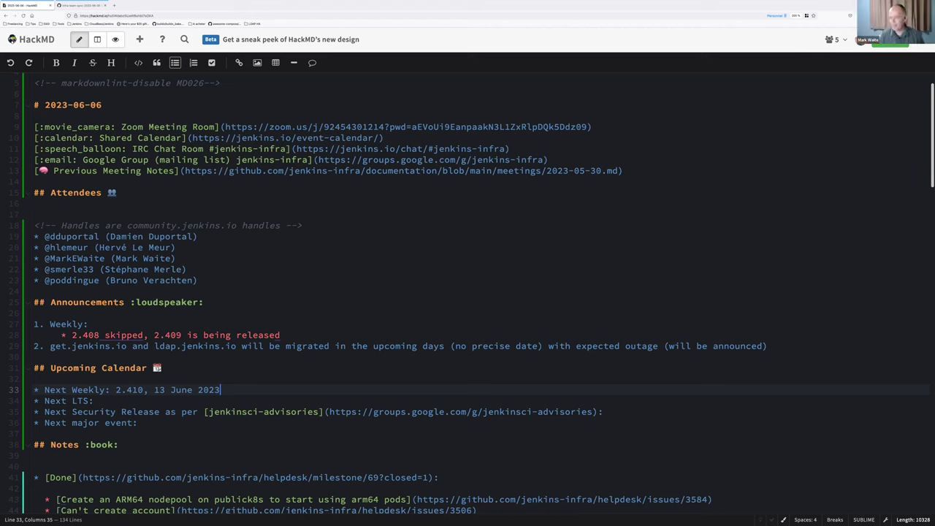
Step: Fill in the Next LTS entry with "2.401.2, RC next week, final release in 3 weeks (28 June)"
{"action": "left_click", "coordinate": [95, 400]}
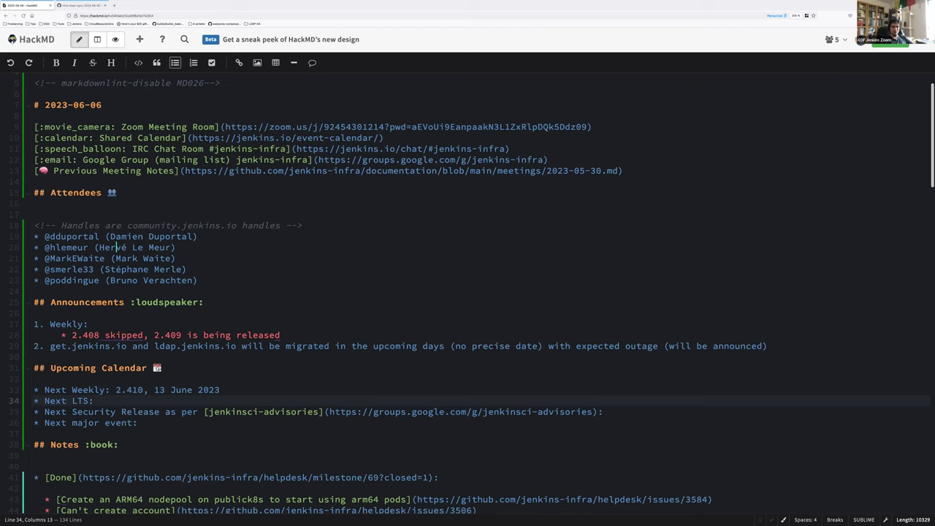
{"action": "type", "text": "2.401.2"}
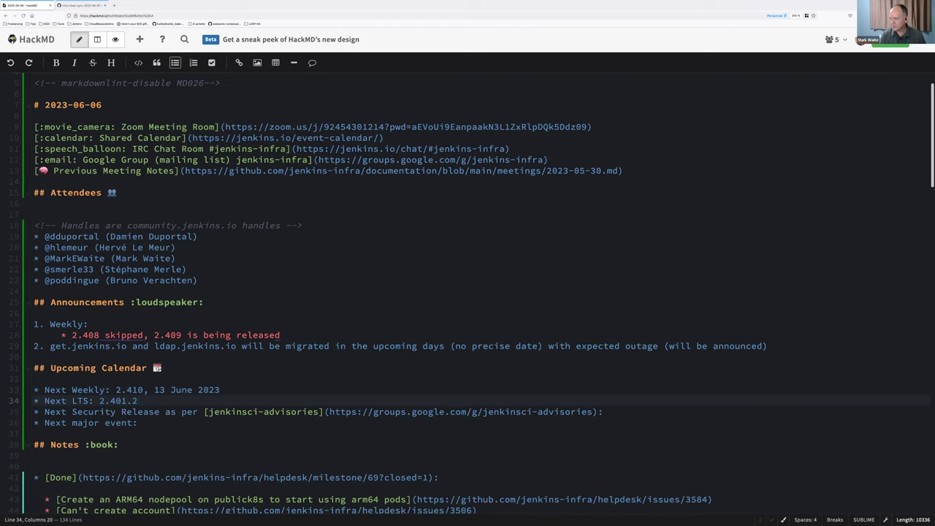
{"action": "type", "text": ","}
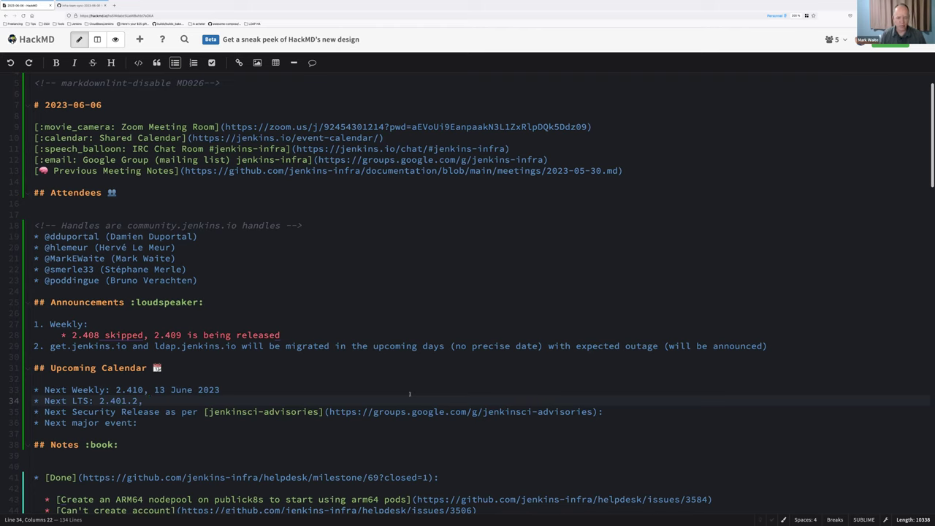
{"action": "type", "text": "RC "}
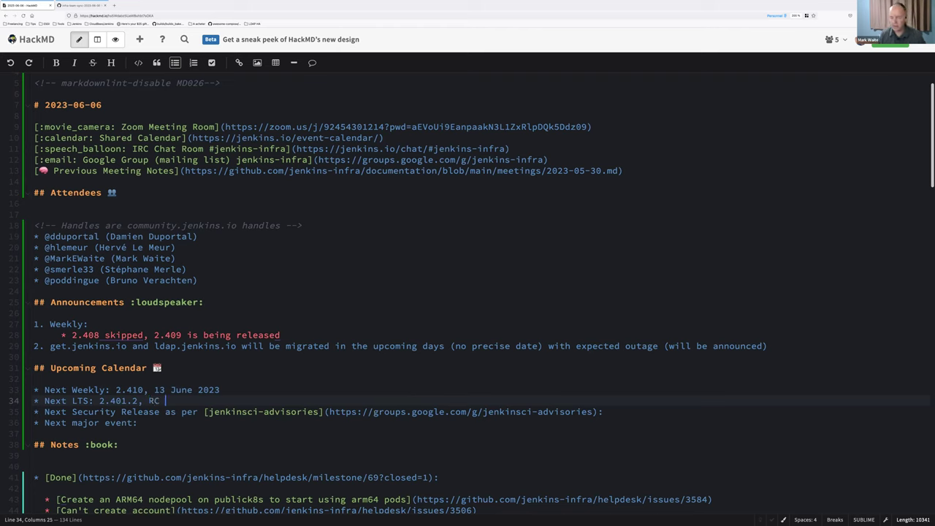
{"action": "type", "text": "next we"}
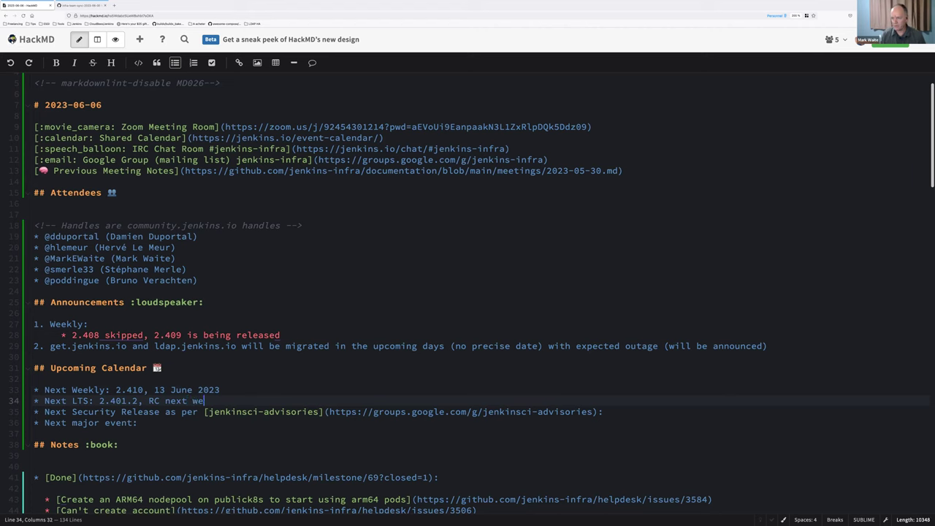
{"action": "type", "text": "ek, final relea"}
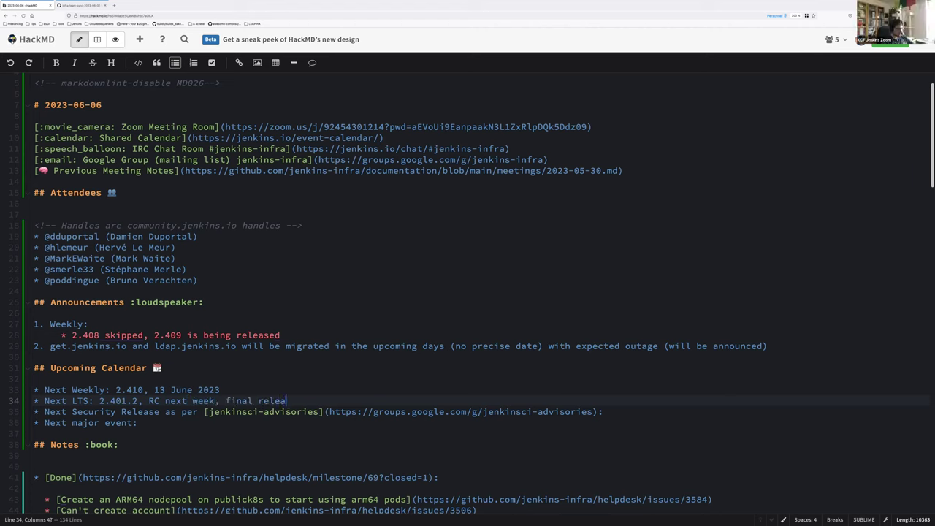
{"action": "type", "text": "se in 3 w"}
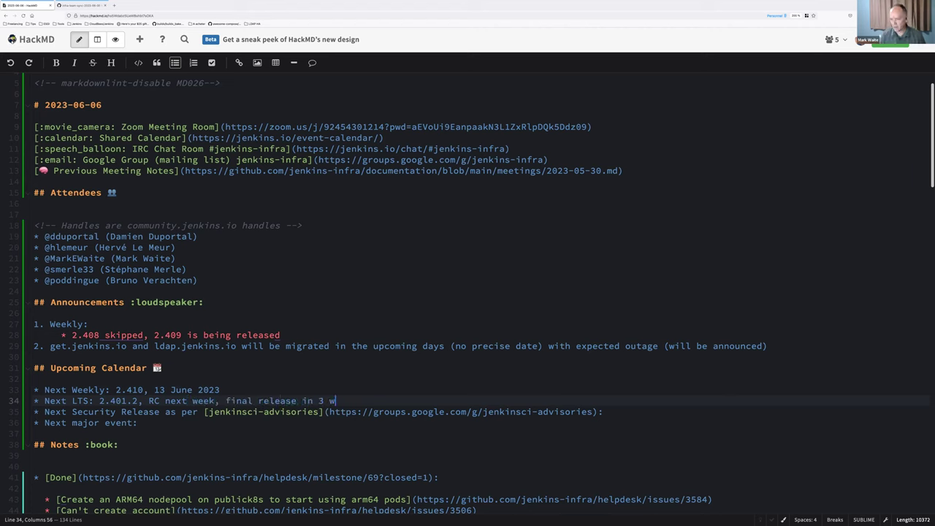
{"action": "type", "text": "eeks"}
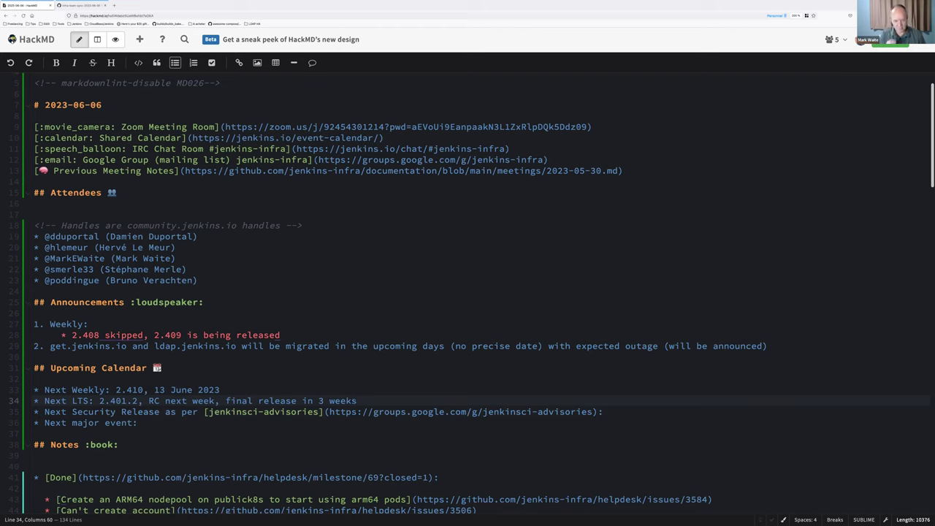
{"action": "type", "text": " (28 June"}
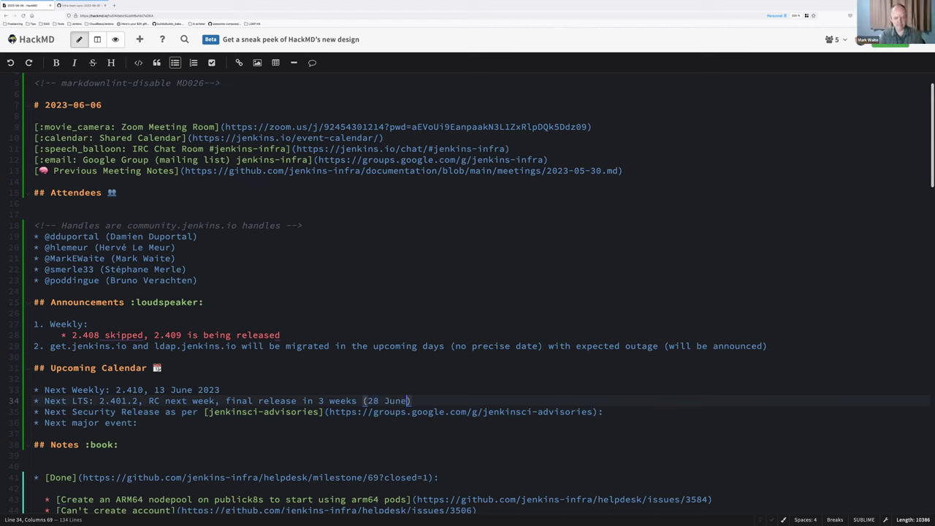
Step: Add the year 2023 to the final release date in the Next LTS entry
{"action": "type", "text": " 2023"}
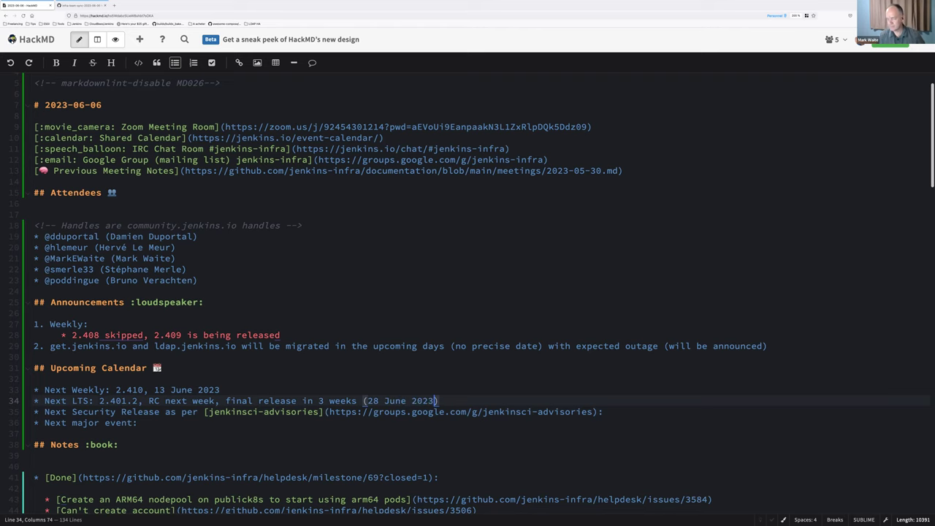
Step: Check the jenkinsci-advisories mailing list linked in the Next Security Release entry for new security announcements, and return to the notes
{"action": "key", "text": "Down"}
{"action": "key", "text": "ctrl+Left"}
{"action": "key", "text": "ctrl+Left"}
{"action": "key", "text": "ctrl+Left"}
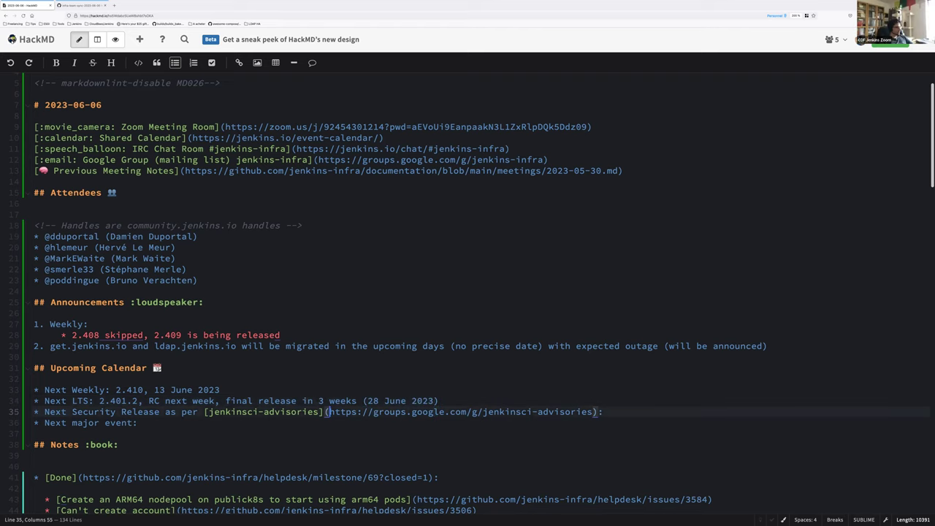
{"action": "key", "text": "shift+End"}
{"action": "key", "text": "shift+Left"}
{"action": "key", "text": "shift+Left"}
{"action": "key", "text": "ctrl+c"}
{"action": "key", "text": "ctrl+t"}
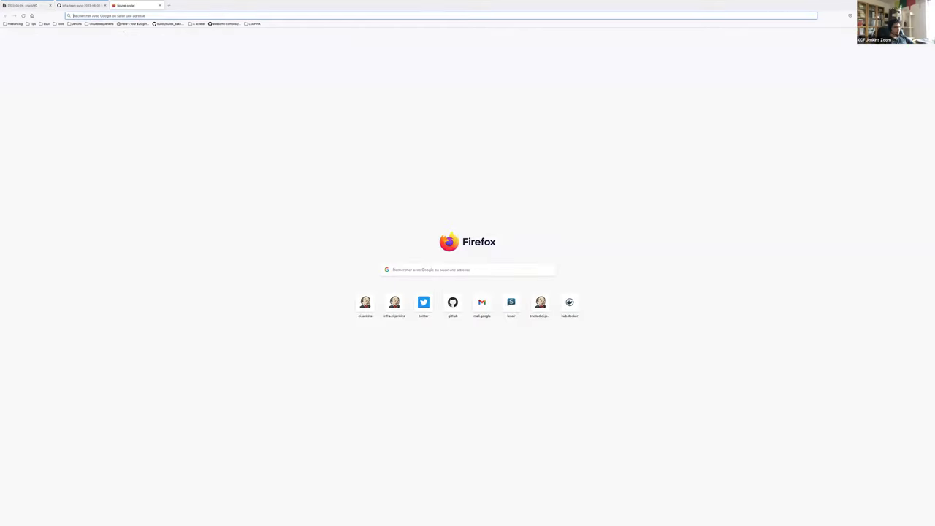
{"action": "key", "text": "ctrl+v"}
{"action": "key", "text": "Return"}
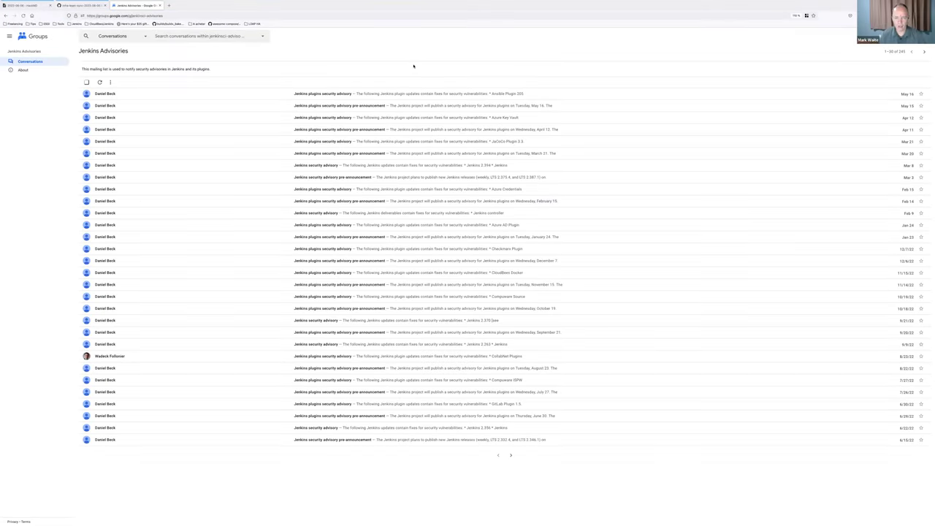
{"action": "key", "text": "ctrl+w"}
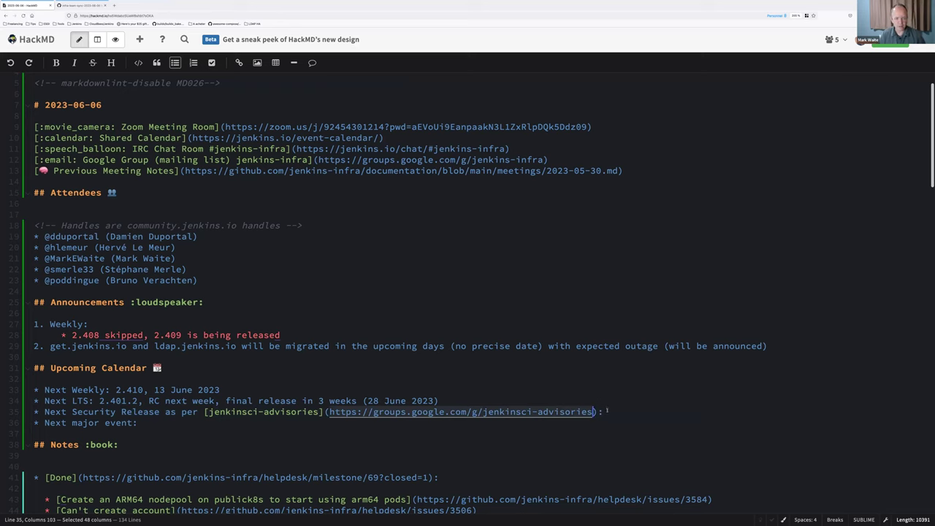
Step: Fill in both the Next Security Release and Next major event entries with "N.A."
{"action": "key", "text": "End"}
{"action": "type", "text": "N.A."}
{"action": "key", "text": "shift+Left"}
{"action": "key", "text": "shift+Left"}
{"action": "key", "text": "shift+Left"}
{"action": "key", "text": "shift+Left"}
{"action": "key", "text": "End"}
{"action": "key", "text": "BackSpace"}
{"action": "key", "text": "Down"}
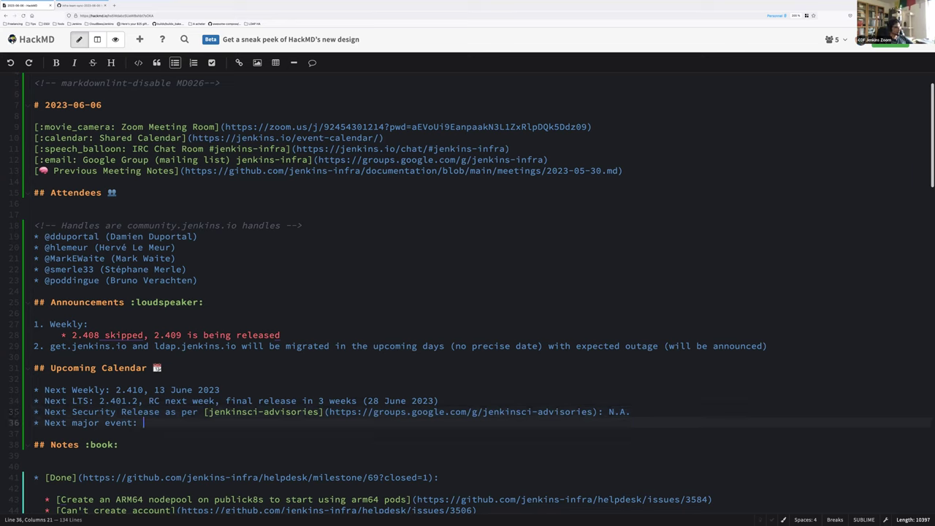
{"action": "type", "text": "N.A."}
Step: Under the Done item on the ARM64 nodepool, add sub-items "Be careful of the Azure availability zones!" and "javadoc.jenkins.io is using ARM64 on production \o/"
{"action": "scroll", "coordinate": [627, 411], "scroll_direction": "down", "scroll_amount": 3}
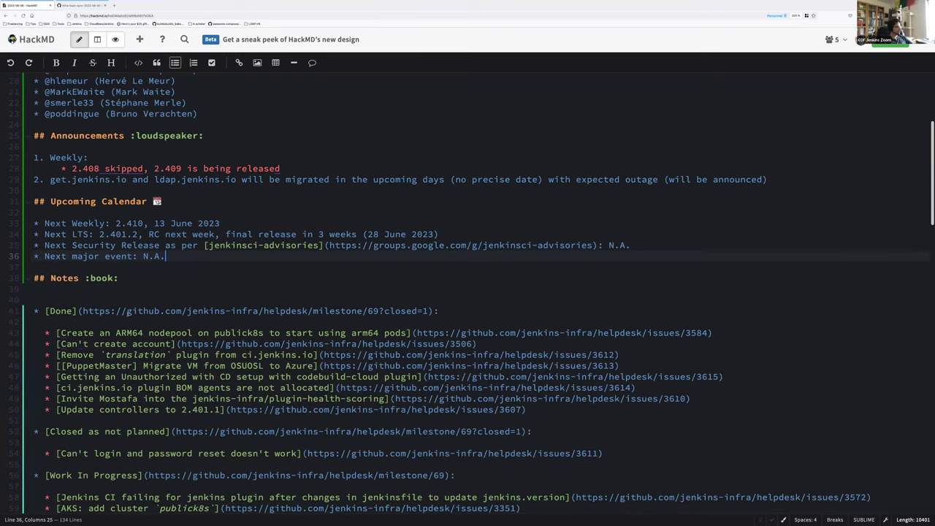
{"action": "left_click", "coordinate": [76, 321]}
{"action": "scroll", "coordinate": [76, 318], "scroll_direction": "down", "scroll_amount": 1}
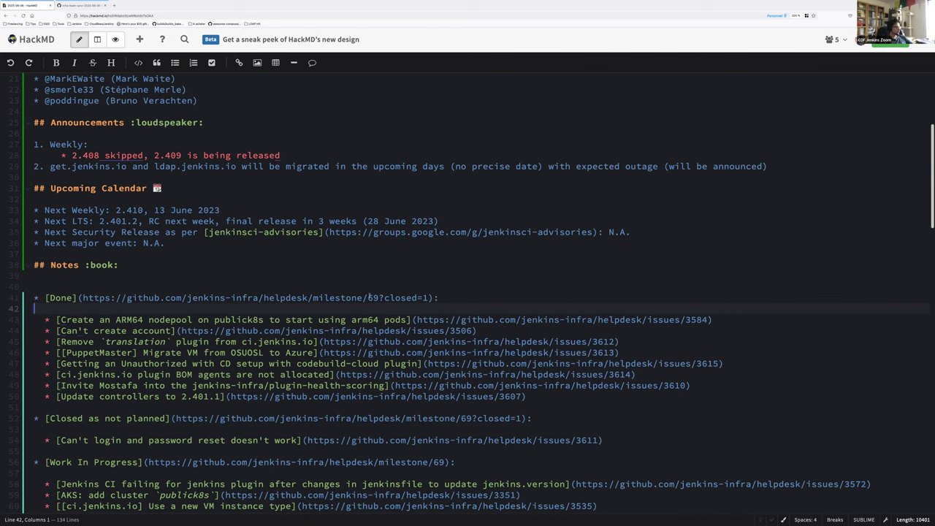
{"action": "left_click", "coordinate": [414, 319]}
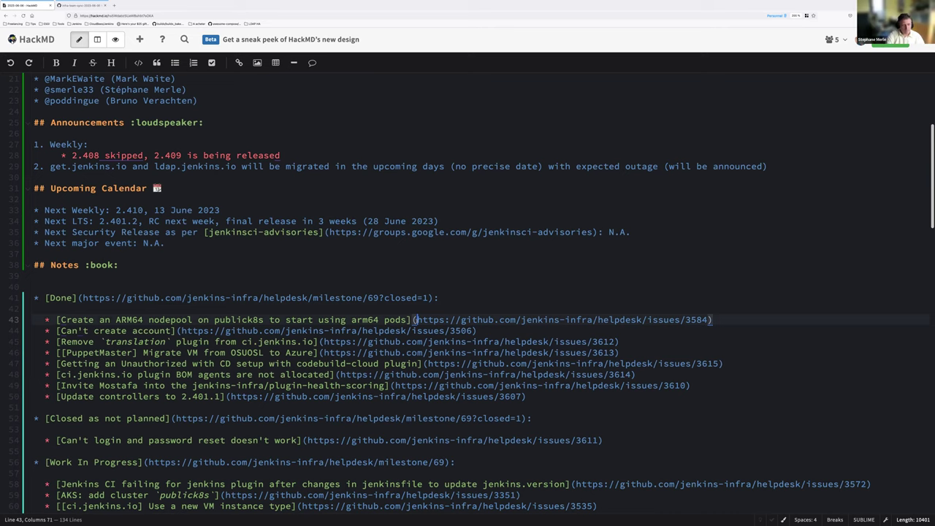
{"action": "left_click", "coordinate": [713, 319]}
{"action": "key", "text": "Return"}
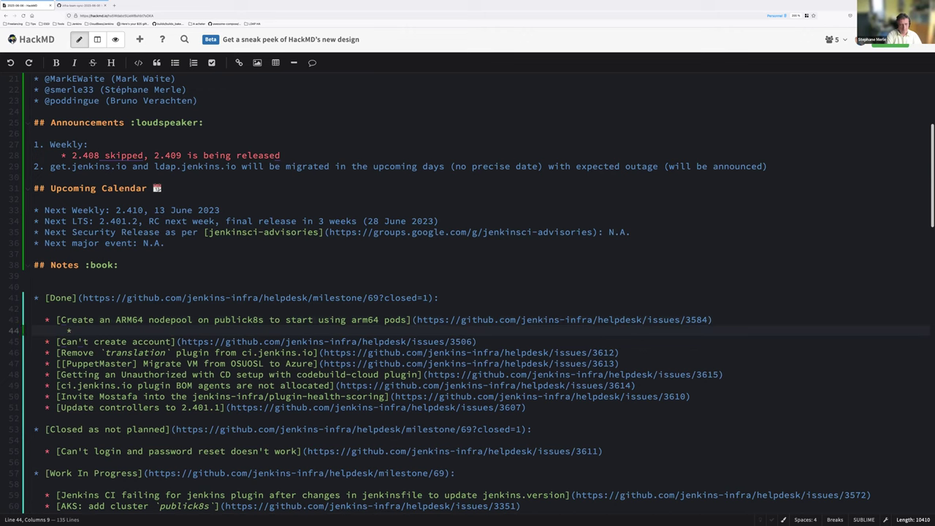
{"action": "type", "text": "Be careful of the Azure availability "}
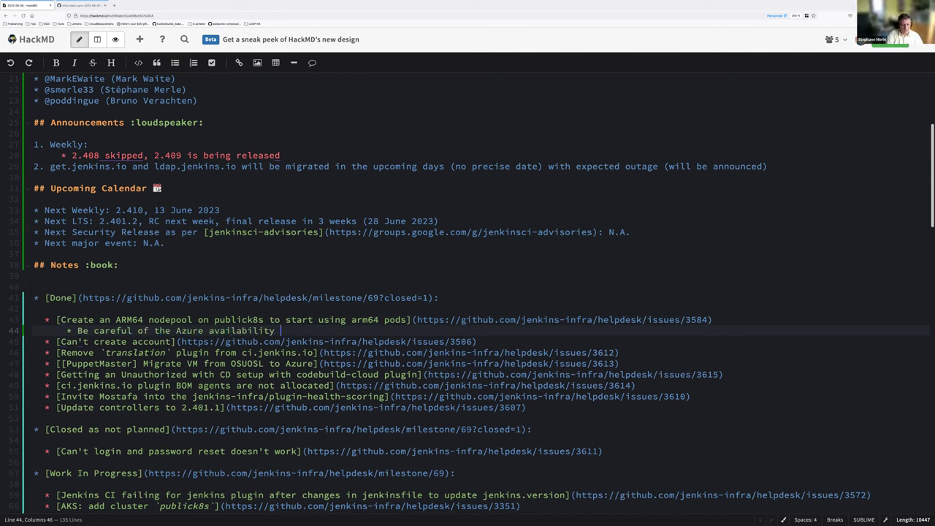
{"action": "type", "text": "zones!"}
{"action": "key", "text": "Return"}
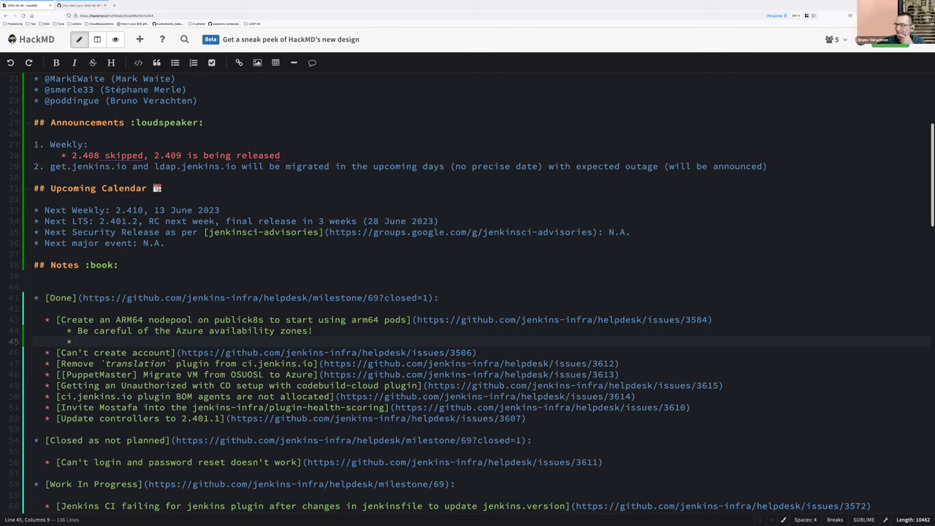
{"action": "type", "text": "javadoc.jenkins.io is using ARM64 on production \\o/"}
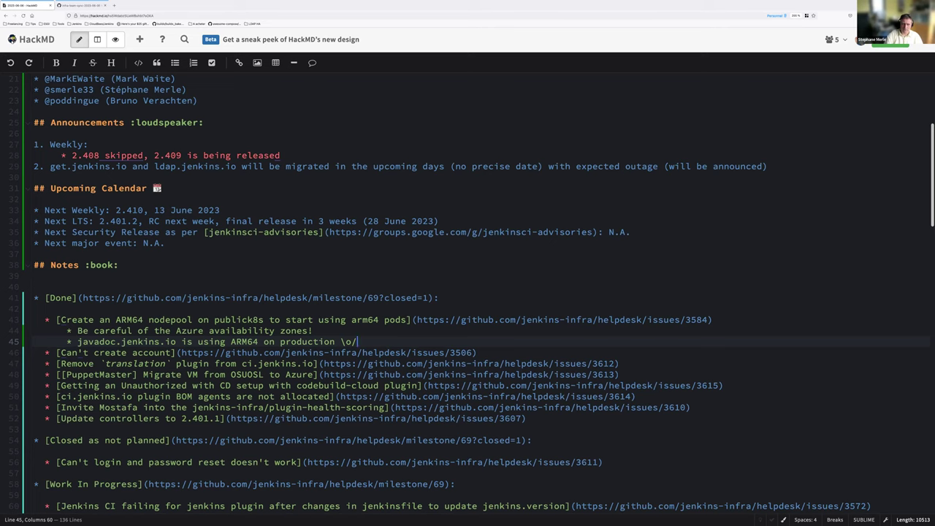
Step: Add a third sub-item under the ARM64 nodepool entry: "Issue to open to list potential candidate for using arm64 in production"
{"action": "key", "text": "Return"}
{"action": "type", "text": "Iss"}
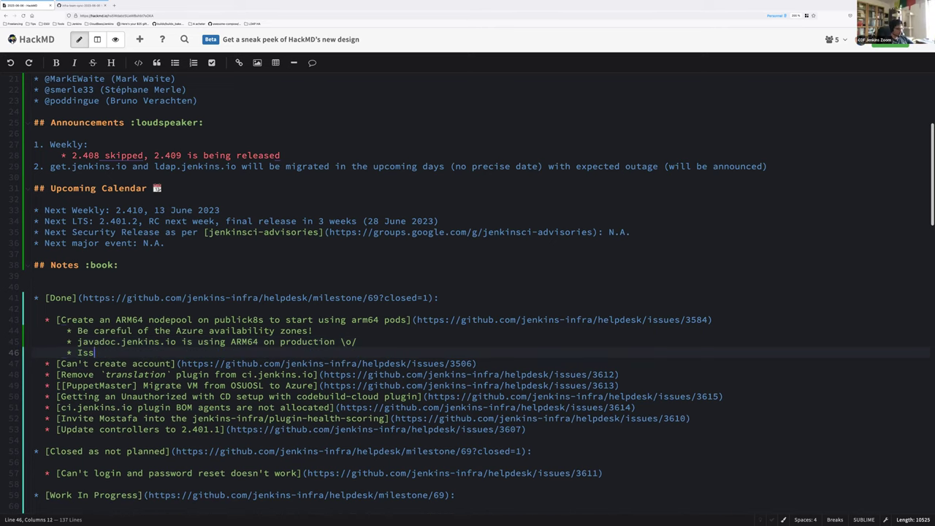
{"action": "type", "text": "ue to open"}
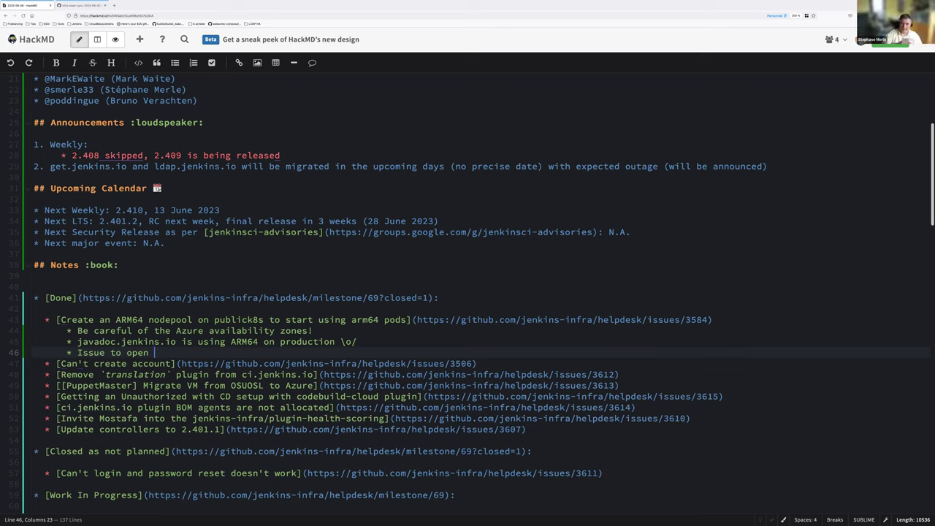
{"action": "type", "text": "listing"}
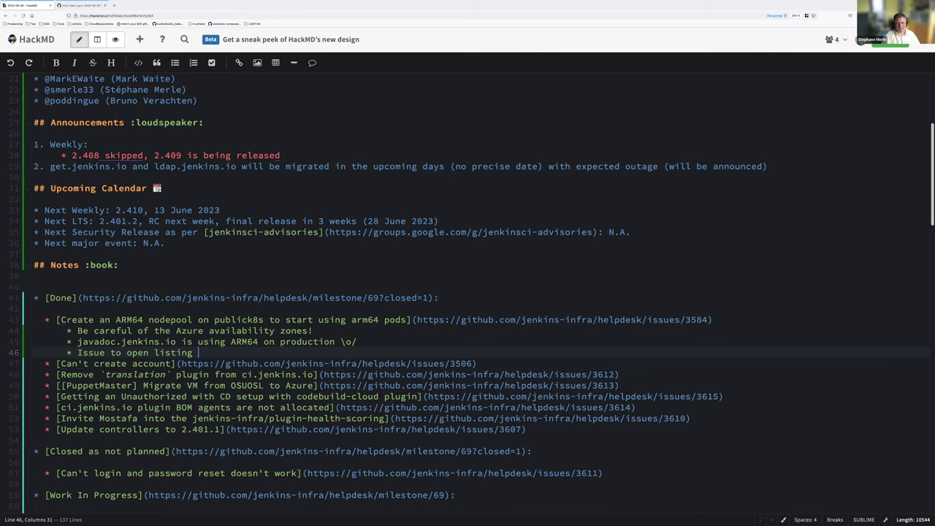
{"action": "key", "text": "ctrl+Left"}
{"action": "key", "text": "ctrl+Left"}
{"action": "key", "text": "ctrl+Right"}
{"action": "key", "text": "Right"}
{"action": "key", "text": "shift+End"}
{"action": "type", "text": "to list "}
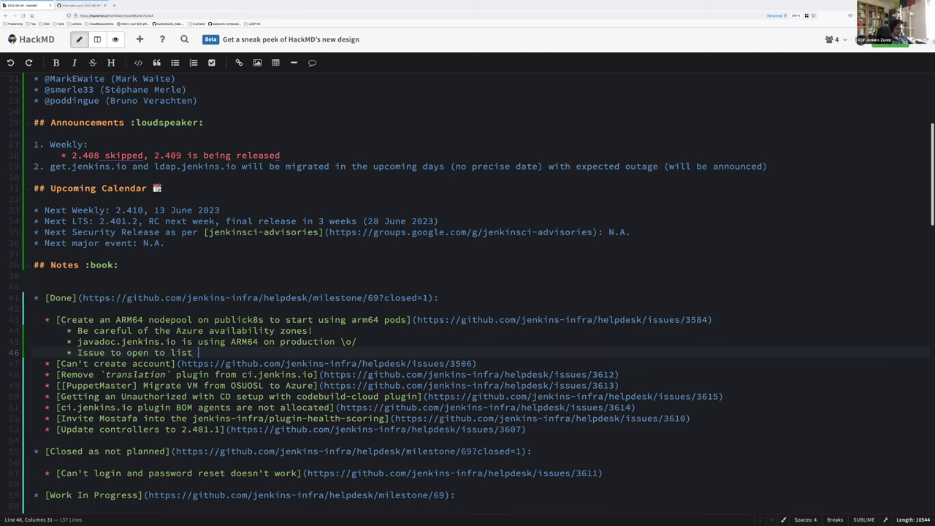
{"action": "type", "text": "potential candidate f"}
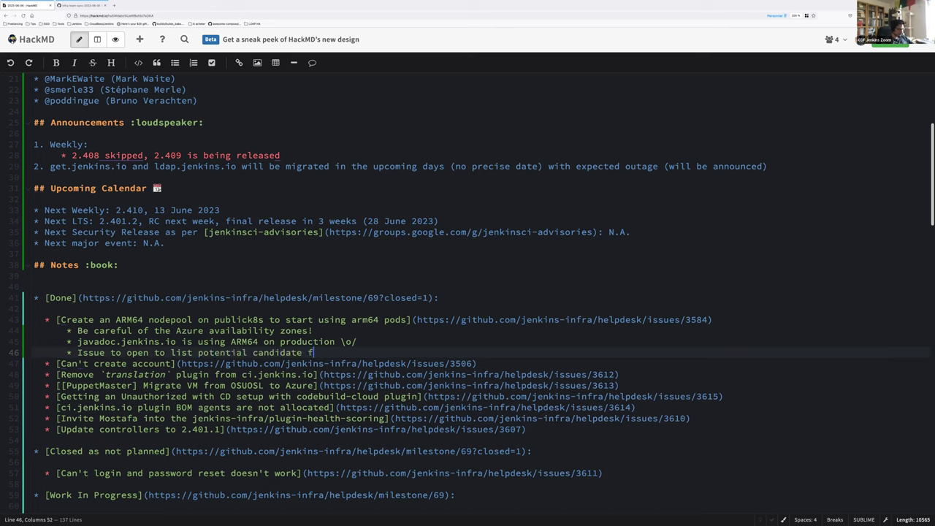
{"action": "type", "text": "or using arm"}
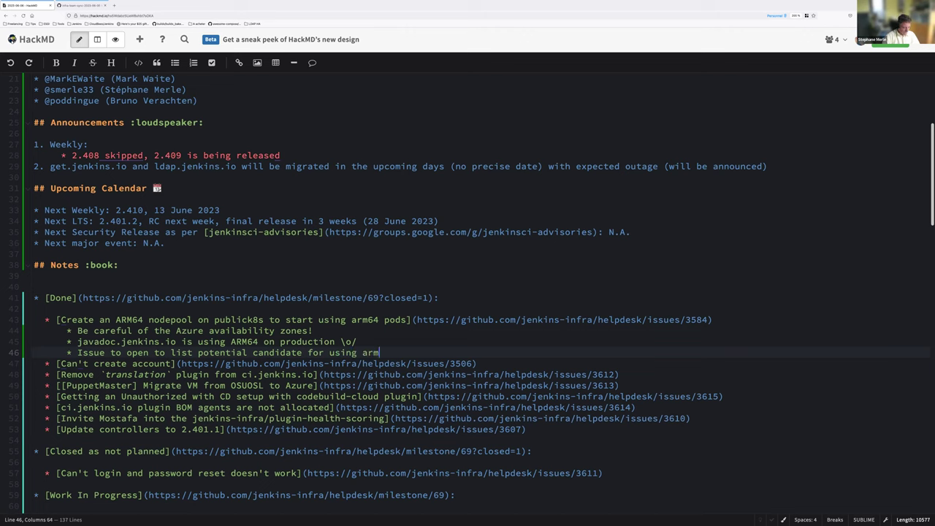
{"action": "type", "text": "64 in production"}
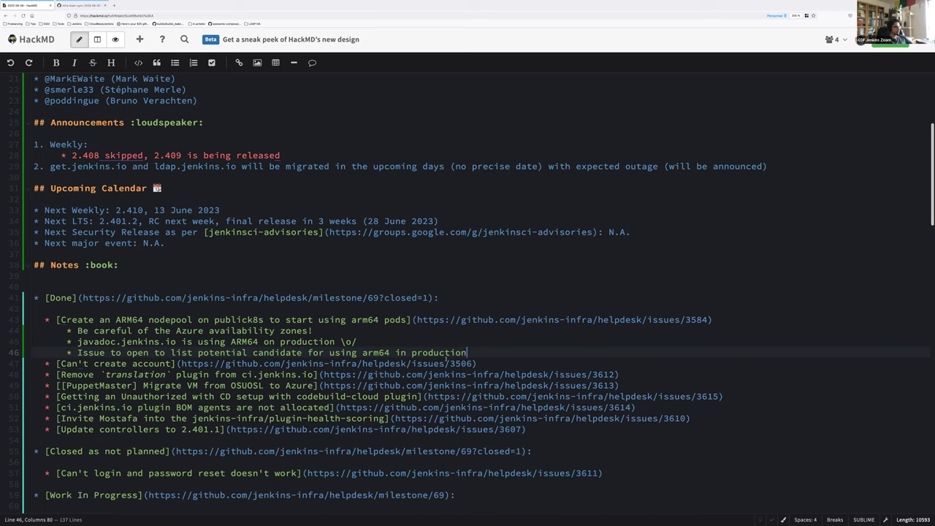
Step: Review the GitHub issue linked from the "Can't create account" item through to its closing comments, and return to the notes
{"action": "left_click", "coordinate": [178, 363]}
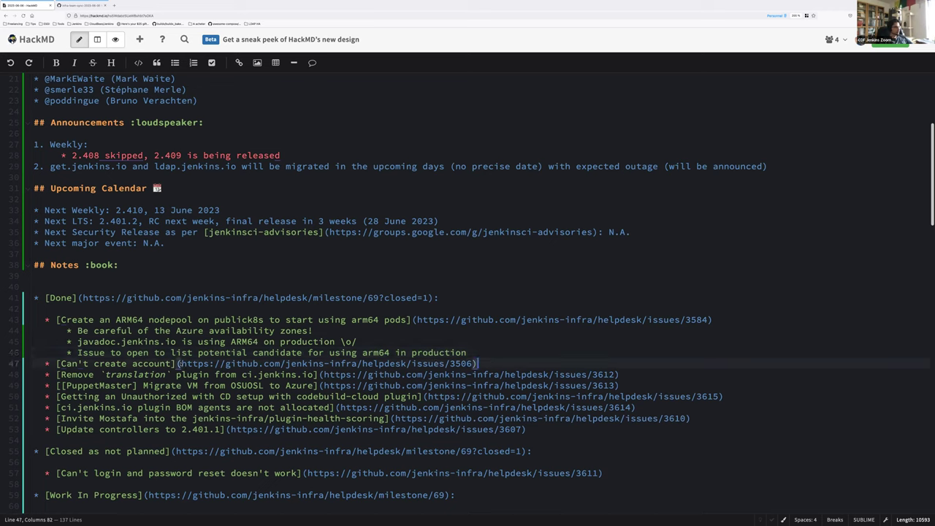
{"action": "left_click", "coordinate": [475, 363], "text": "shift"}
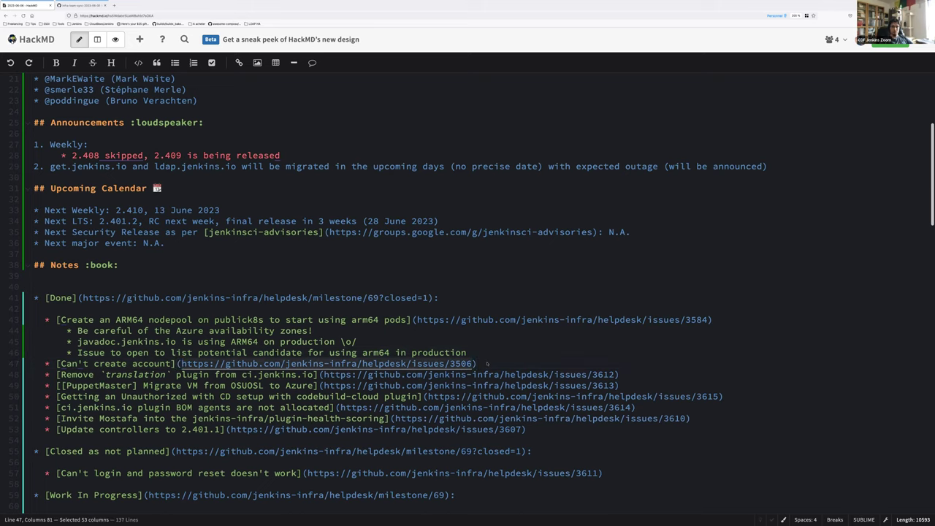
{"action": "key", "text": "ctrl+c"}
{"action": "key", "text": "ctrl+t"}
{"action": "key", "text": "ctrl+v"}
{"action": "key", "text": "Return"}
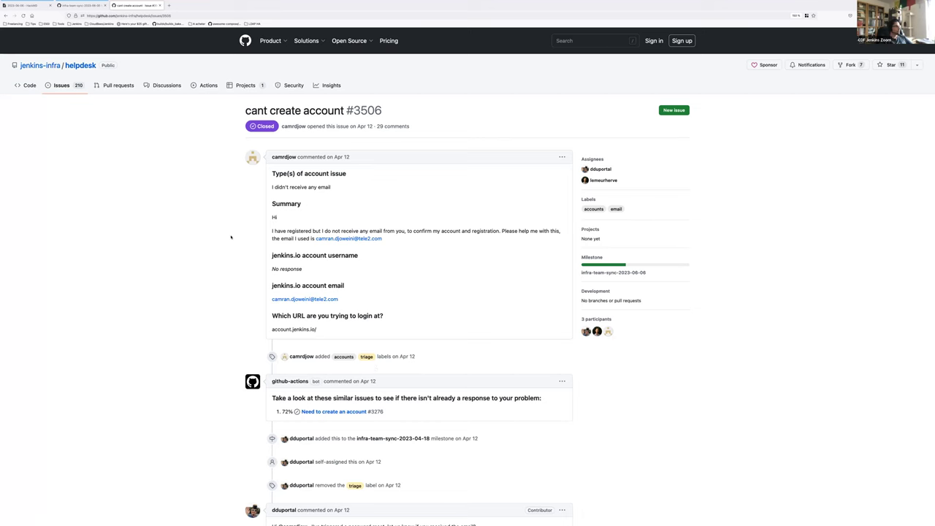
{"action": "scroll", "coordinate": [202, 247], "scroll_direction": "down", "scroll_amount": 3}
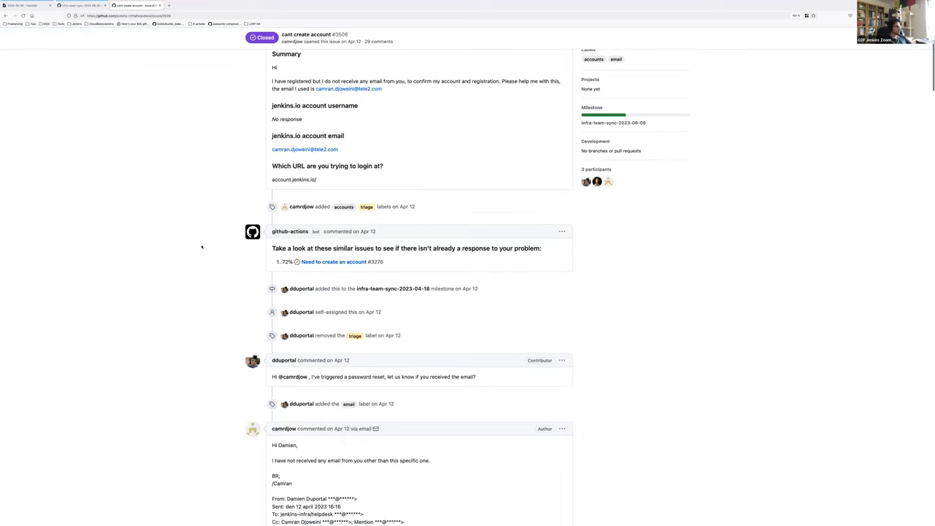
{"action": "scroll", "coordinate": [202, 246], "scroll_direction": "down", "scroll_amount": 20}
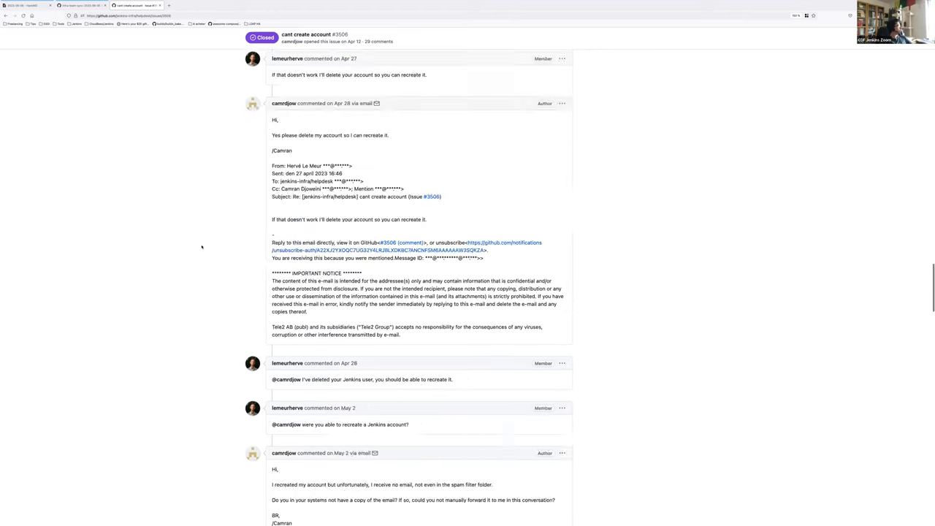
{"action": "scroll", "coordinate": [202, 247], "scroll_direction": "down", "scroll_amount": 8}
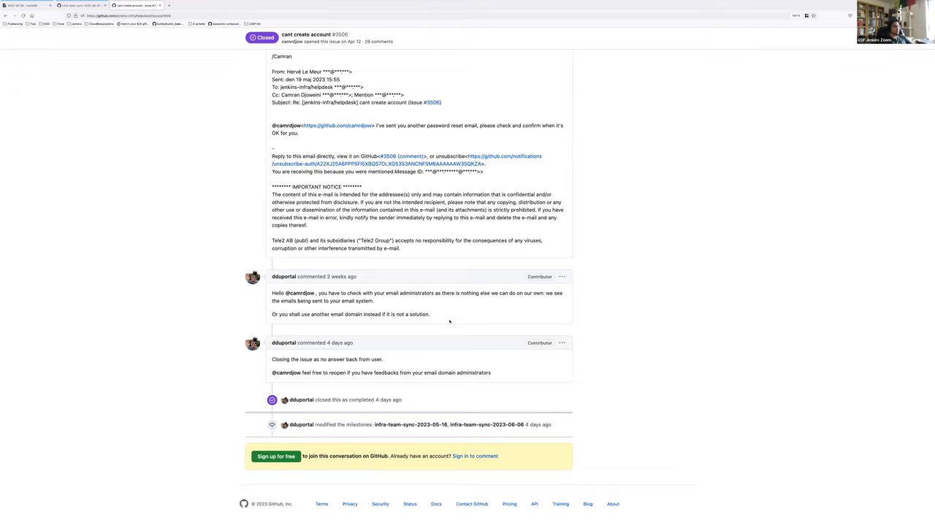
{"action": "scroll", "coordinate": [689, 271], "scroll_direction": "up", "scroll_amount": 2}
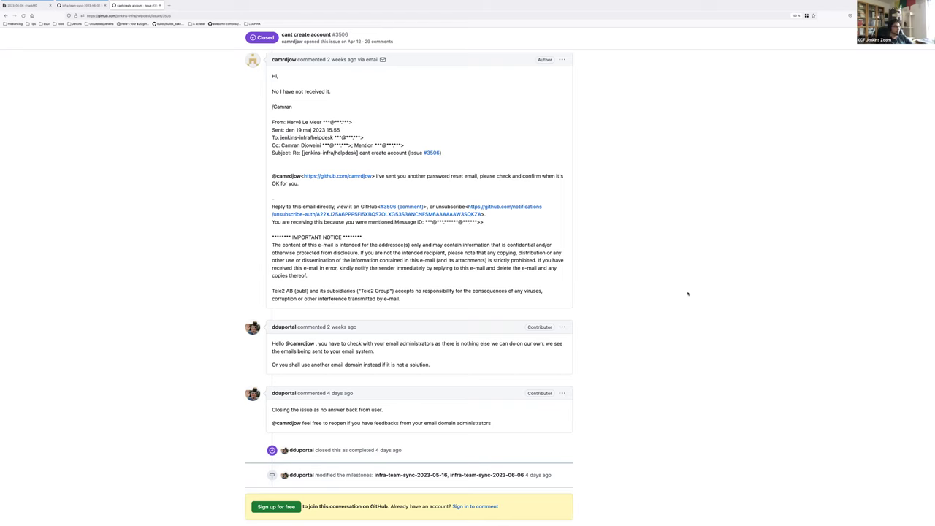
{"action": "scroll", "coordinate": [688, 294], "scroll_direction": "down", "scroll_amount": 1}
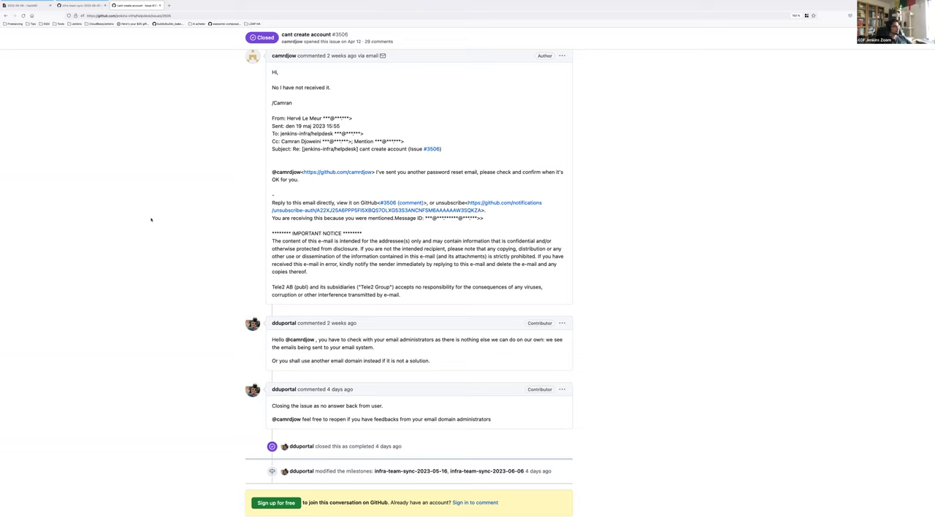
{"action": "key", "text": "ctrl+w"}
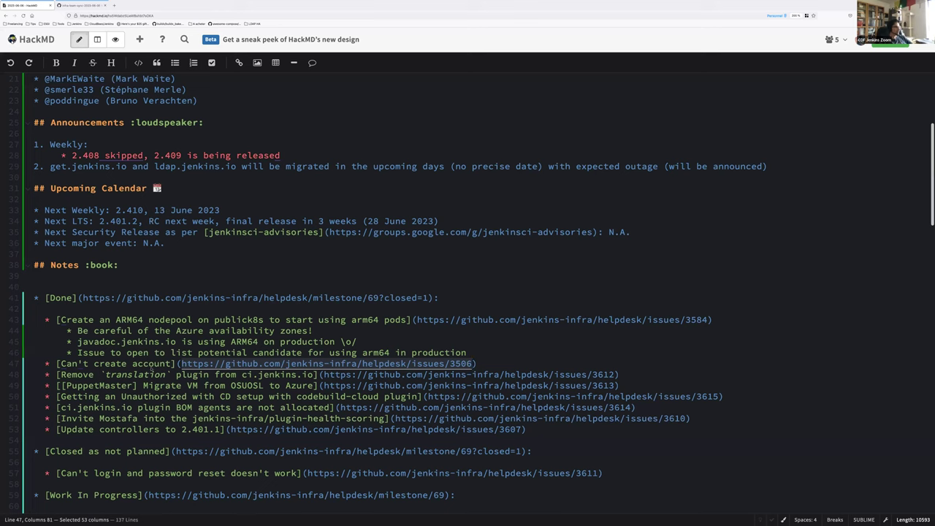
Step: Review the GitHub issue linked from the item on removing the translation plugin from ci.jenkins.io, and return to the notes
{"action": "left_click", "coordinate": [322, 375]}
{"action": "left_click", "coordinate": [616, 375], "text": "shift"}
{"action": "key", "text": "ctrl+c"}
{"action": "key", "text": "ctrl+t"}
{"action": "key", "text": "ctrl+v"}
{"action": "key", "text": "Return"}
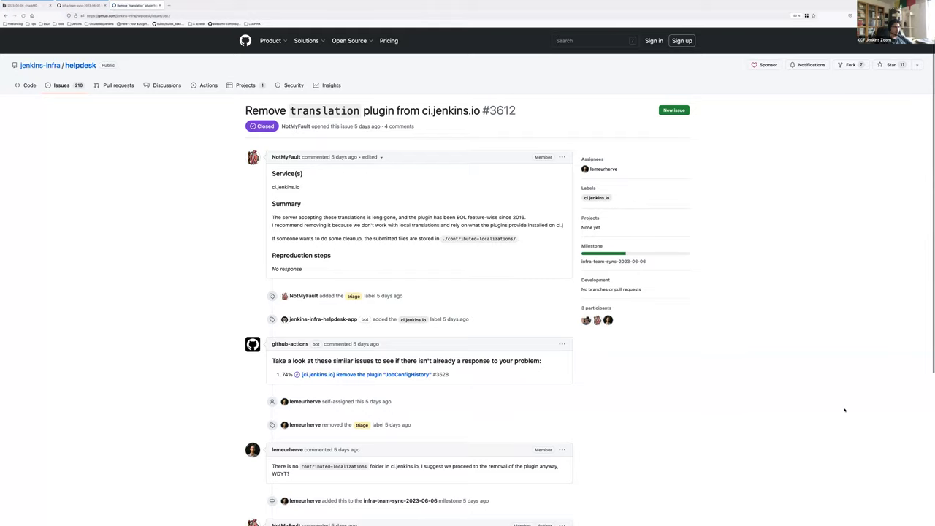
{"action": "scroll", "coordinate": [828, 401], "scroll_direction": "down", "scroll_amount": 10}
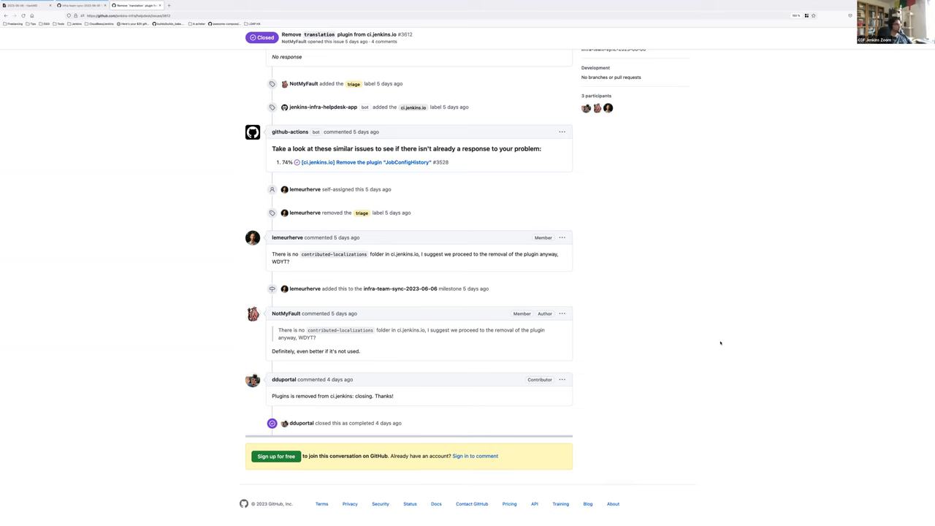
{"action": "key", "text": "ctrl+w"}
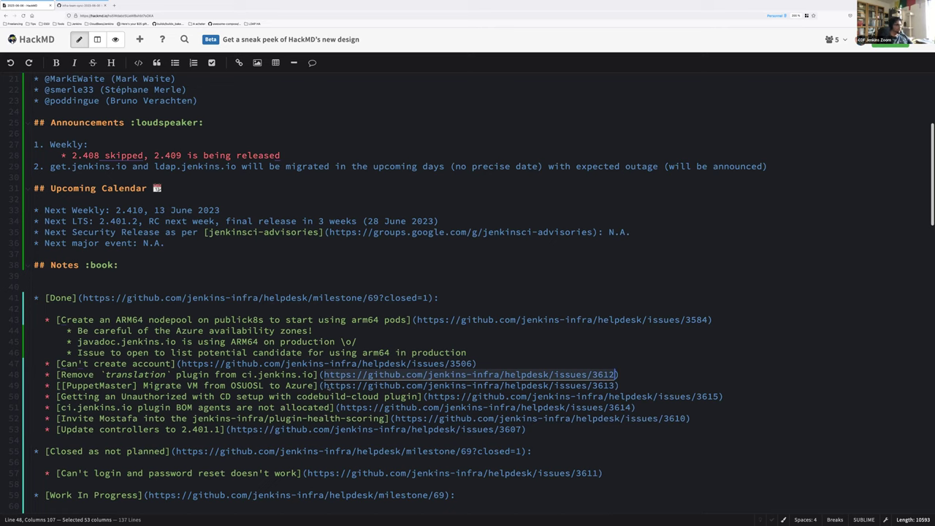
Step: Under the Done item on migrating the PuppetMaster VM, add the sub-item "Issue to release lettuce, edamame and radish with disk snapshot to archives"
{"action": "left_click", "coordinate": [323, 386]}
{"action": "left_click_drag", "start_coordinate": [323, 386], "coordinate": [617, 386]}
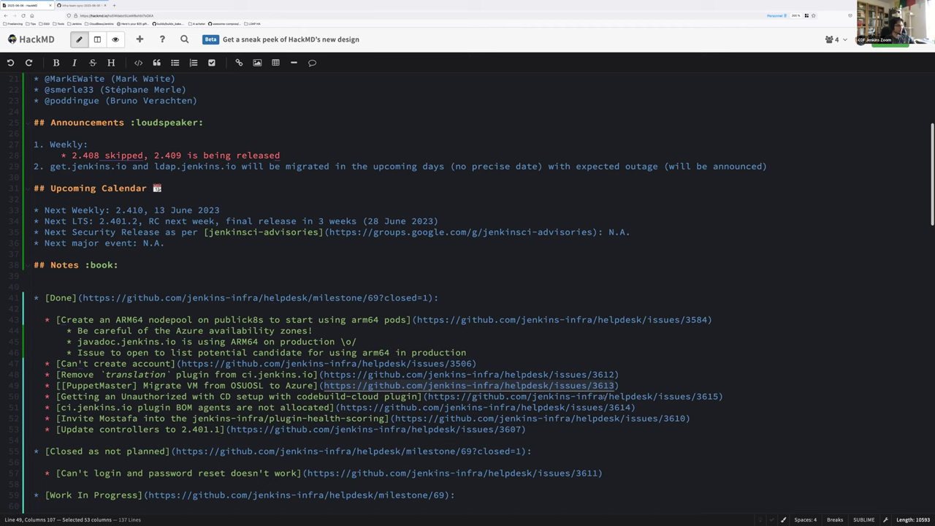
{"action": "left_click", "coordinate": [626, 385]}
{"action": "key", "text": "Return"}
{"action": "key", "text": "Tab"}
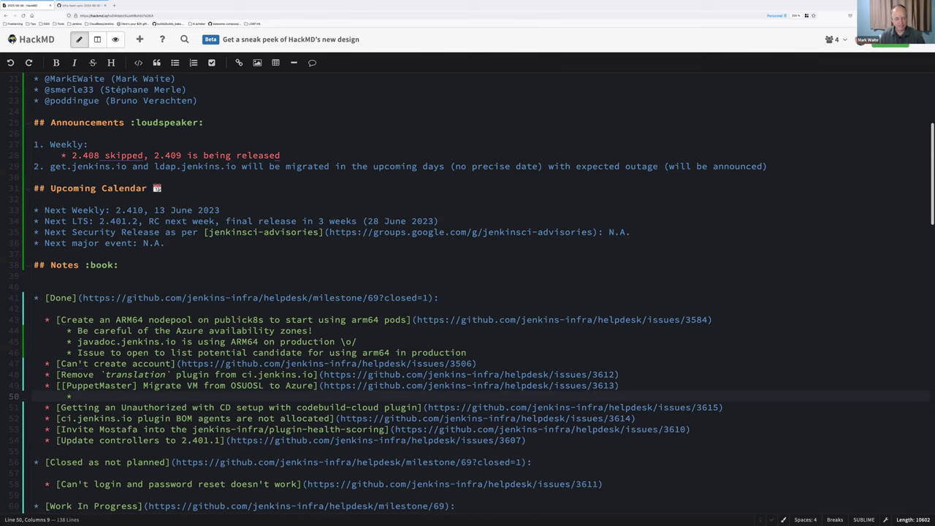
{"action": "type", "text": "Issue to"}
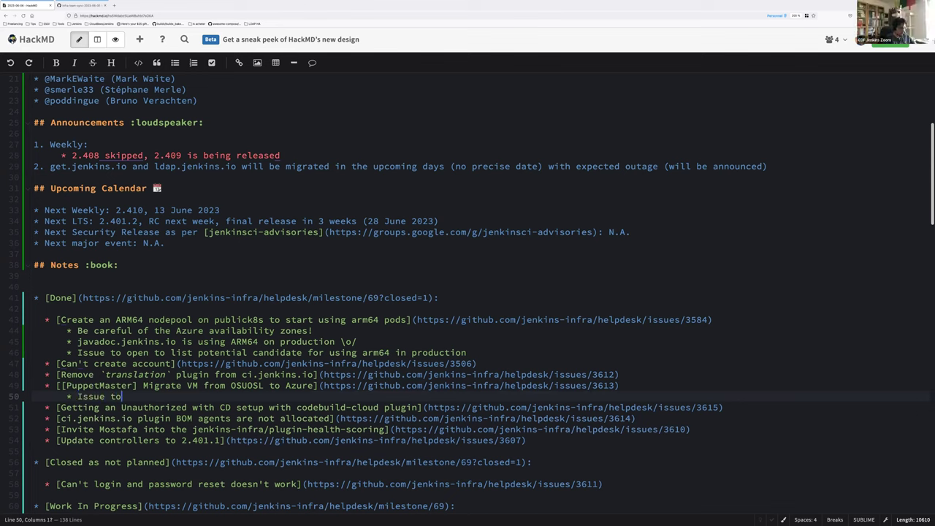
{"action": "type", "text": " release lettuce, adamam"}
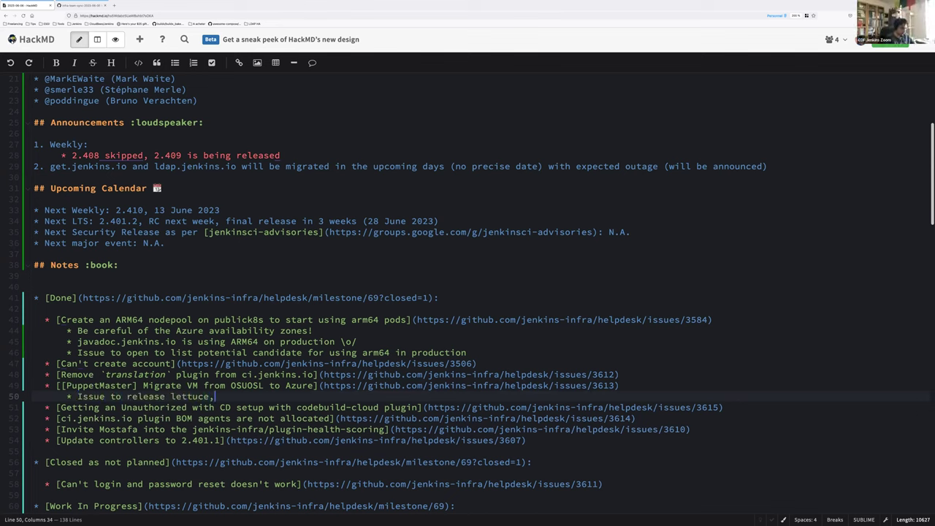
{"action": "left_click", "coordinate": [224, 396]}
{"action": "type", "text": "e and r"}
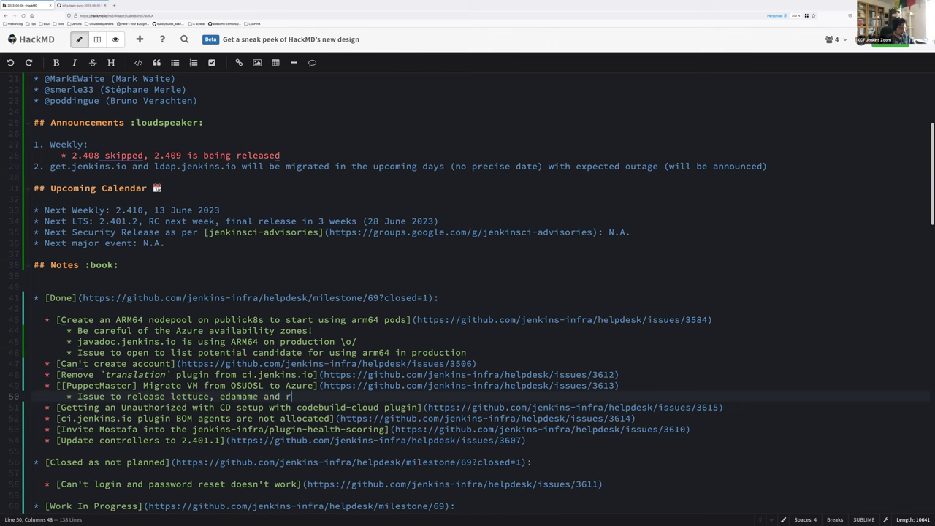
{"action": "type", "text": "adish with disk snapshot to arh"}
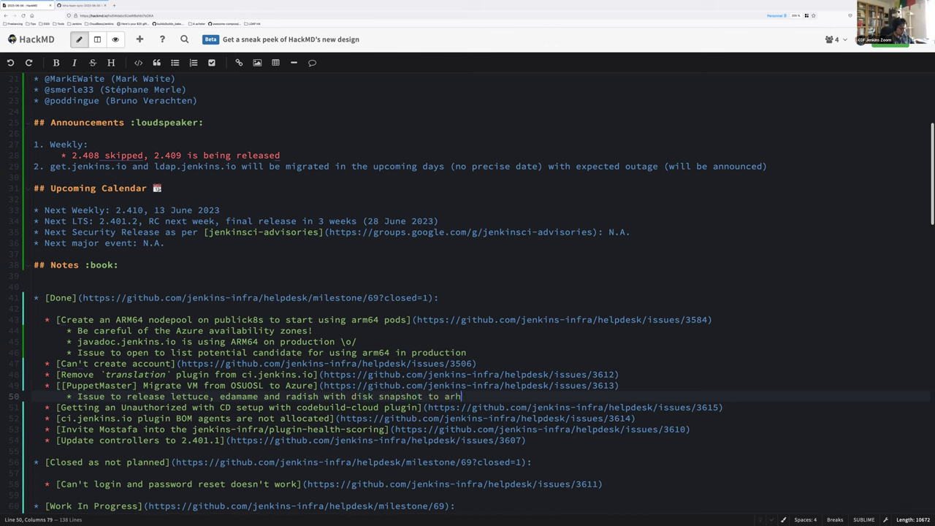
{"action": "type", "text": "vies"}
{"action": "key", "text": "BackSpace"}
{"action": "key", "text": "BackSpace"}
{"action": "type", "text": "ch"}
{"action": "key", "text": "Right"}
{"action": "type", "text": "v"}
{"action": "key", "text": "Down"}
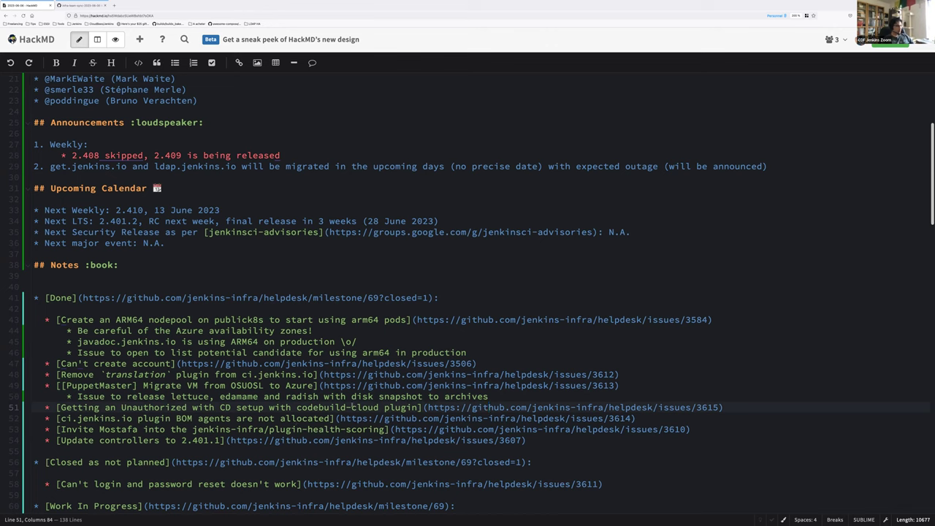
Step: Under the Done item on the Unauthorized error with codebuild-cloud plugin CD setup, add the sub-item "Related to trusted.ci migration to Azure"
{"action": "key", "text": "ctrl+Left"}
{"action": "key", "text": "ctrl+Left"}
{"action": "left_click", "coordinate": [719, 407], "text": "shift"}
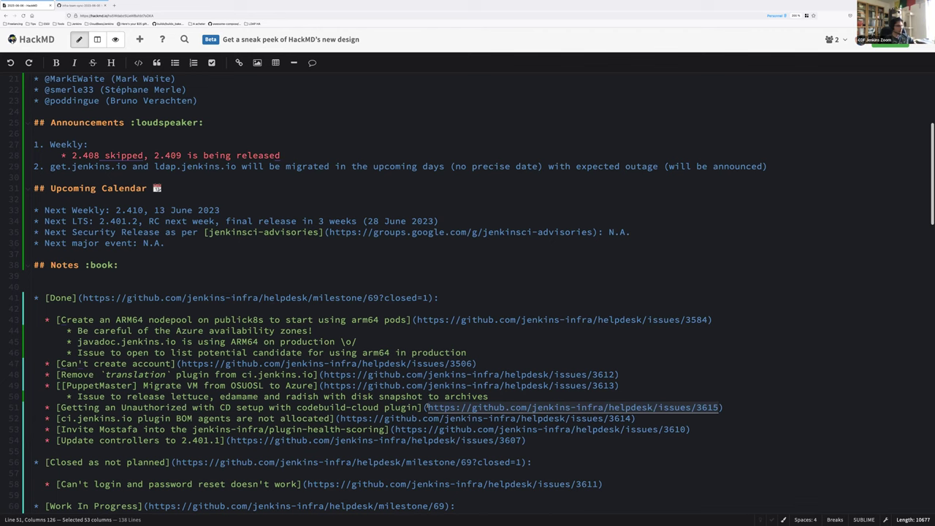
{"action": "key", "text": "Left"}
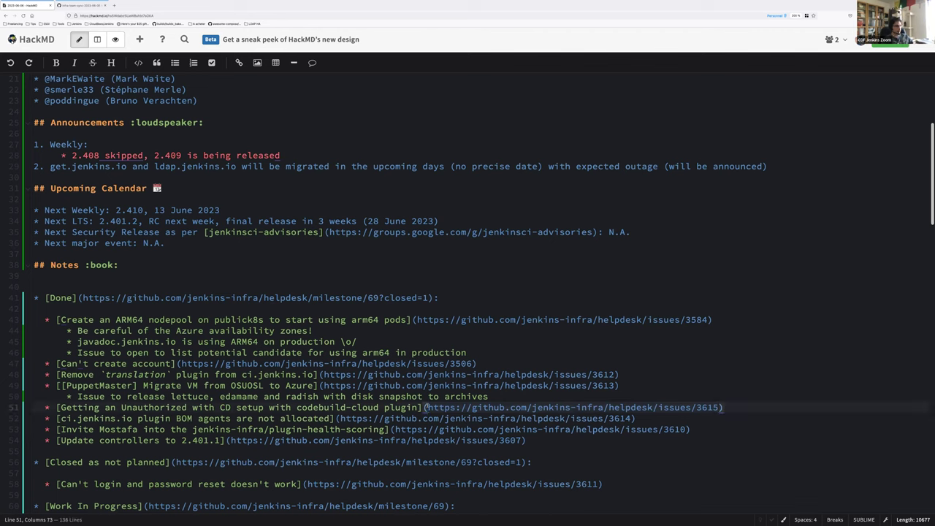
{"action": "left_click", "coordinate": [637, 417]}
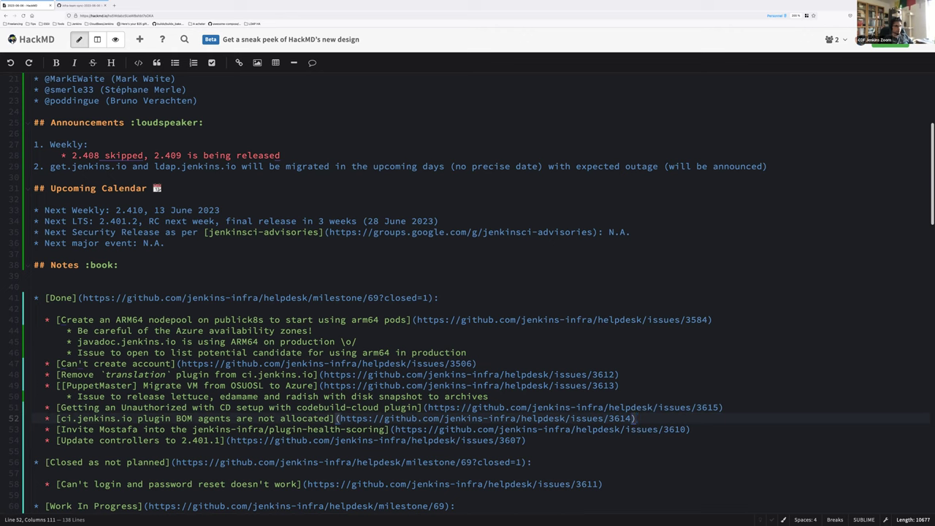
{"action": "left_click", "coordinate": [725, 407]}
{"action": "key", "text": "Return"}
{"action": "key", "text": "Tab"}
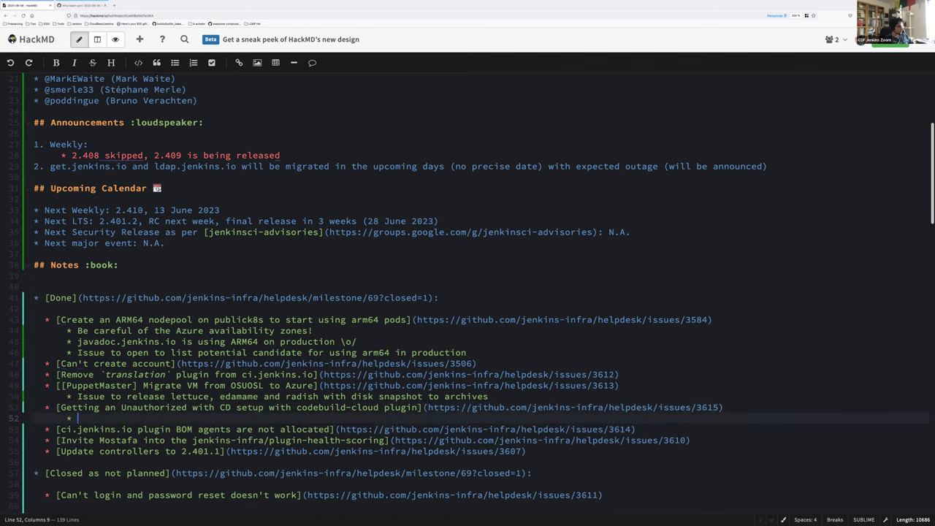
{"action": "type", "text": "Related to trusted.ci migration to Azure"}
Step: Highlight the issue link and the full line of the Done item on ci.jenkins.io plugin BOM agents not being allocated
{"action": "key", "text": "Down"}
{"action": "key", "text": "Right"}
{"action": "key", "text": "Right"}
{"action": "key", "text": "Right"}
{"action": "key", "text": "Right"}
{"action": "key", "text": "Right"}
{"action": "key", "text": "Right"}
{"action": "key", "text": "Right"}
{"action": "key", "text": "Right"}
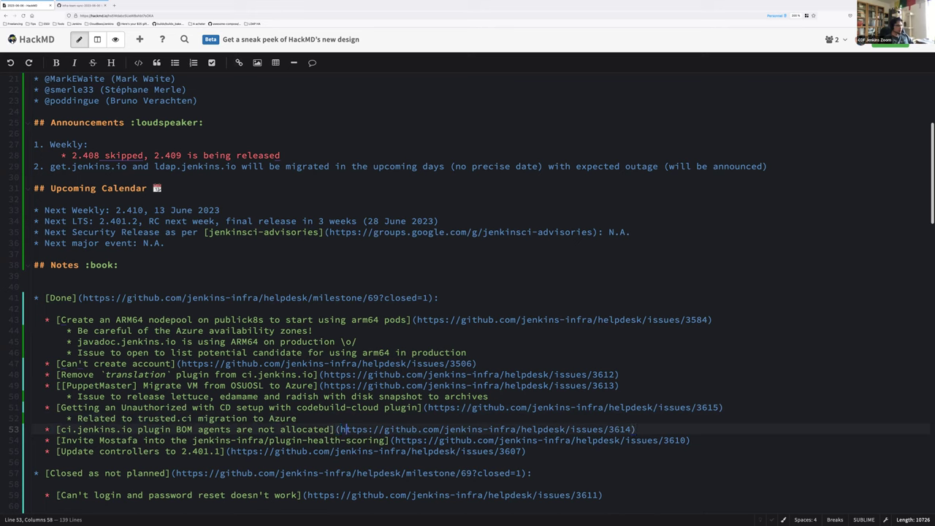
{"action": "key", "text": "shift+End"}
{"action": "key", "text": "shift+Left"}
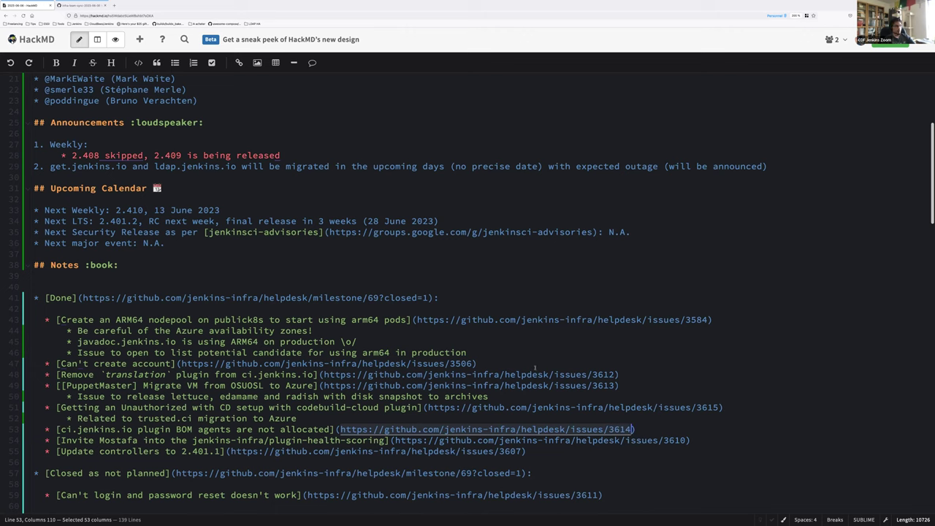
{"action": "left_click", "coordinate": [635, 429]}
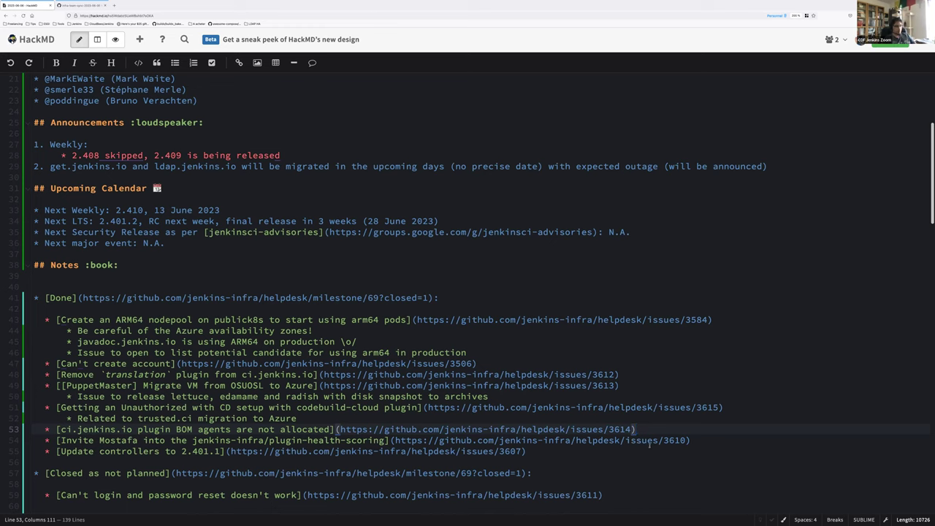
{"action": "triple_click", "coordinate": [619, 430]}
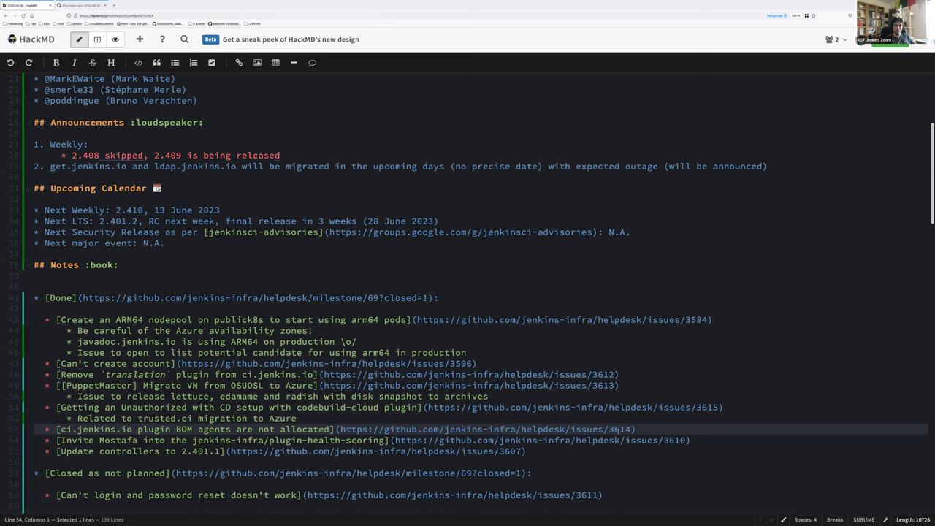
{"action": "left_click", "coordinate": [45, 429]}
{"action": "key", "text": "shift+End"}
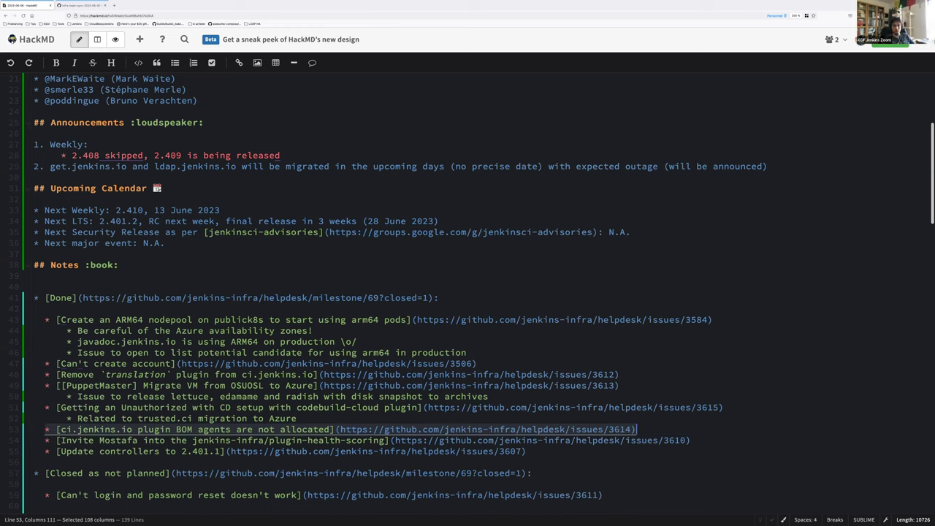
{"action": "key", "text": "End"}
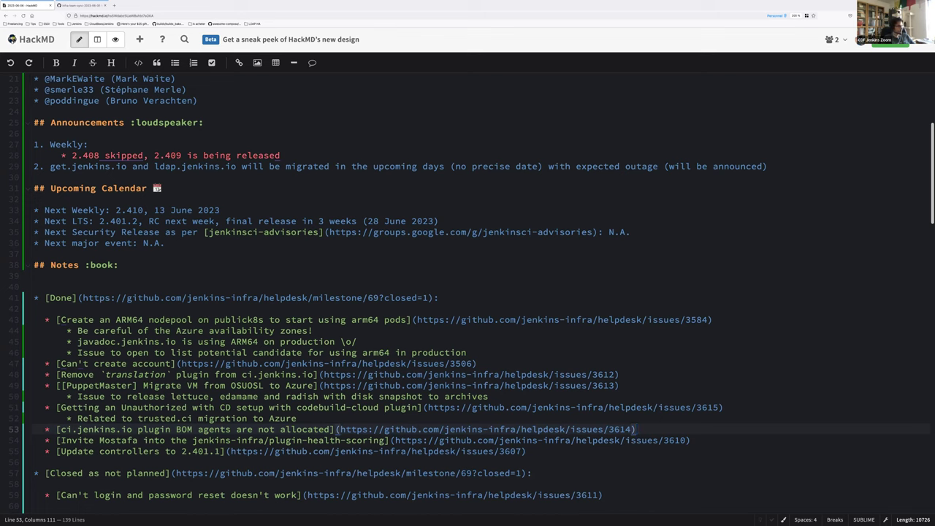
{"action": "key", "text": "Down"}
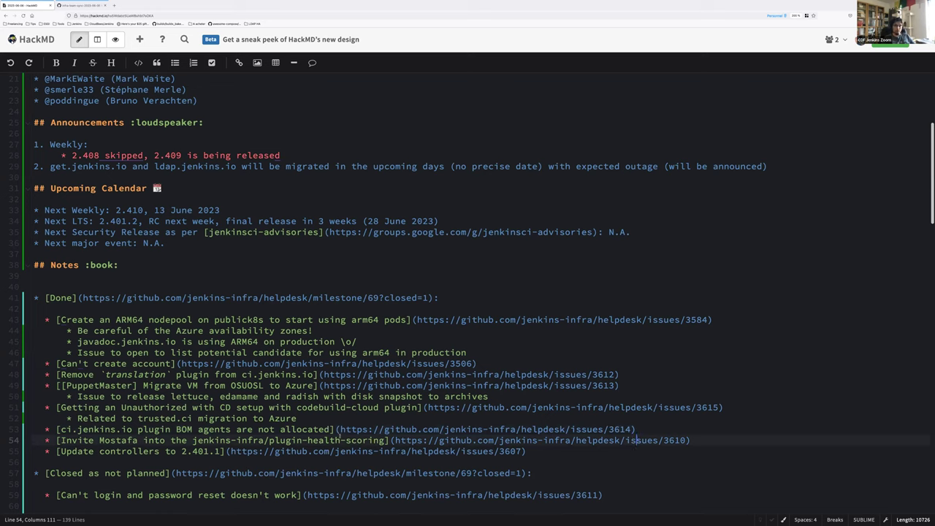
Step: Highlight in turn the issue links of the plugin-health-scoring invitation and the "Update controllers to 2.401.1" items
{"action": "left_click", "coordinate": [391, 441]}
{"action": "left_click_drag", "start_coordinate": [393, 441], "coordinate": [687, 441]}
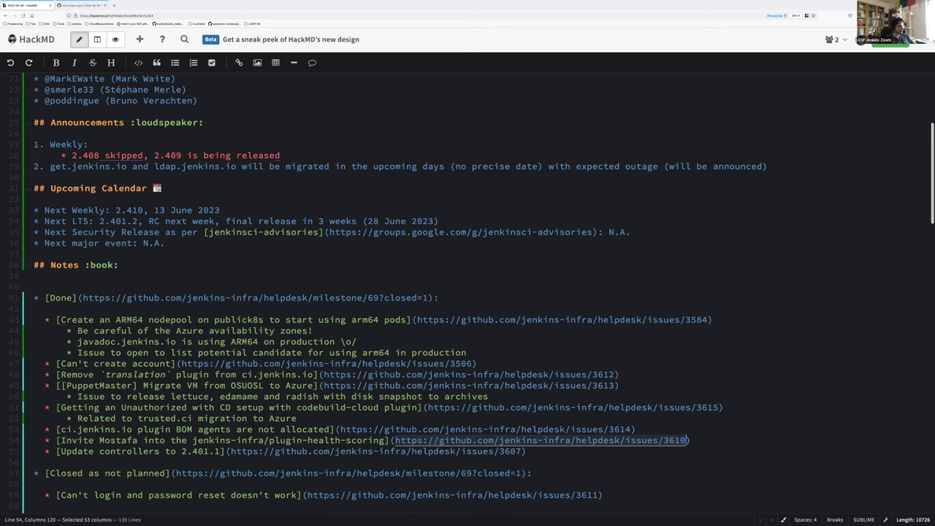
{"action": "key", "text": "Right"}
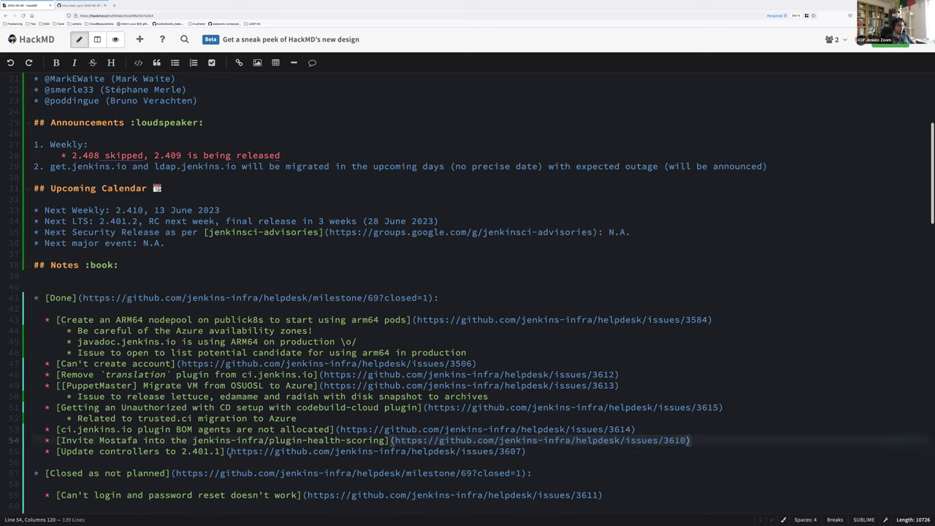
{"action": "left_click_drag", "start_coordinate": [229, 452], "coordinate": [523, 451]}
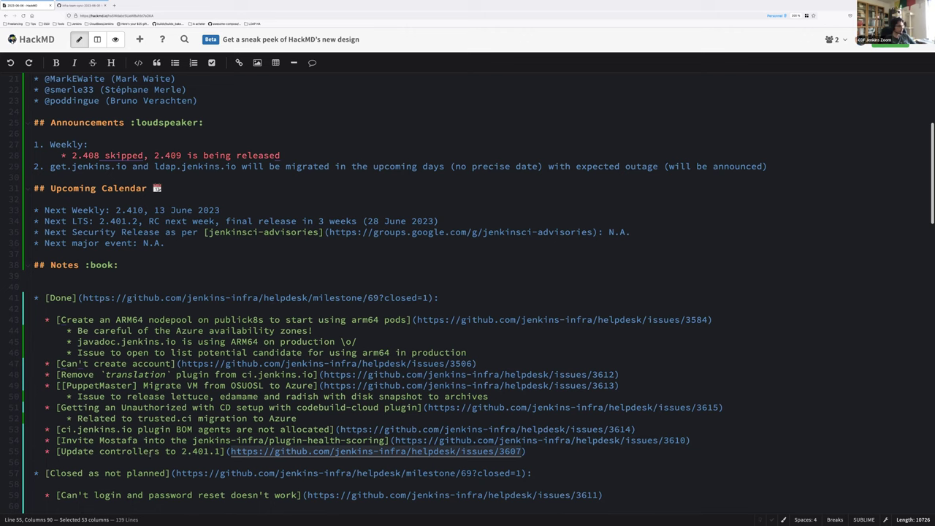
Step: Highlight the issue link of "Can't login and password reset doesn't work" in the Closed as not planned section
{"action": "scroll", "coordinate": [249, 430], "scroll_direction": "down", "scroll_amount": 2}
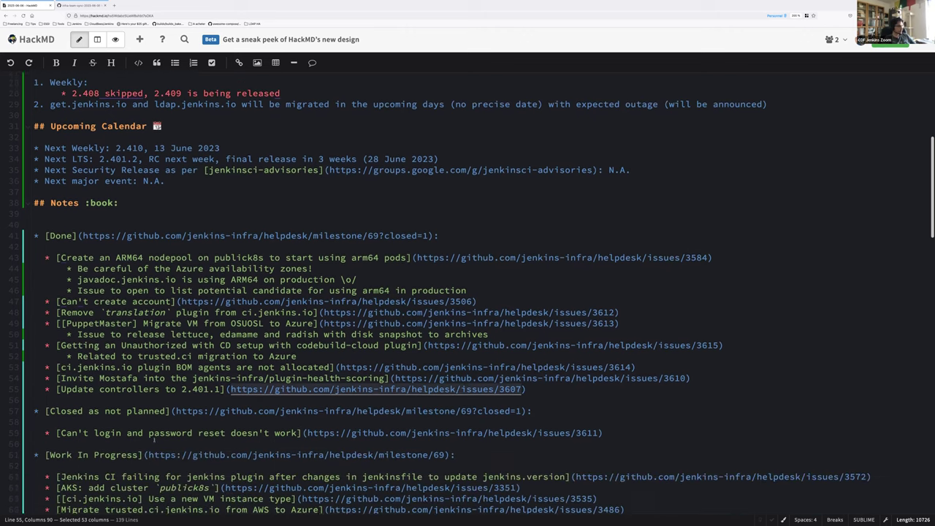
{"action": "left_click", "coordinate": [304, 423]}
{"action": "left_click_drag", "start_coordinate": [306, 424], "coordinate": [601, 424]}
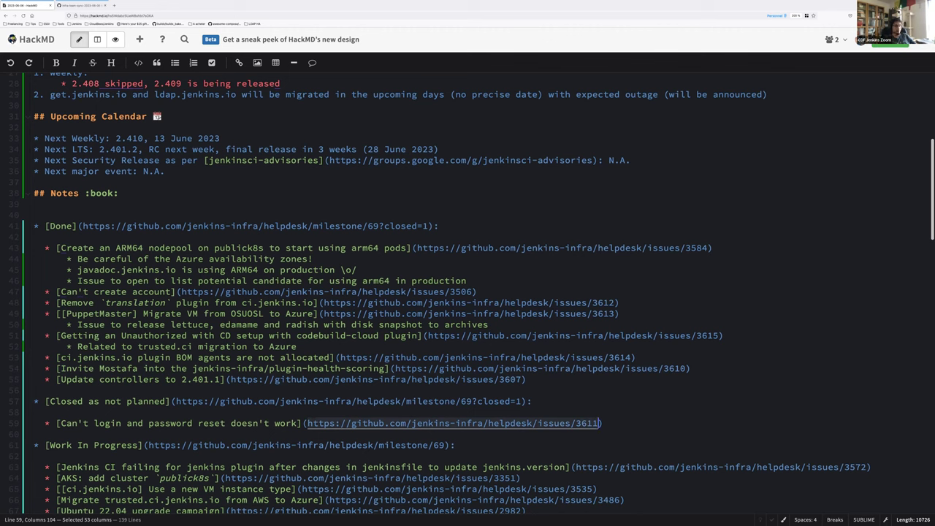
{"action": "left_click", "coordinate": [241, 413]}
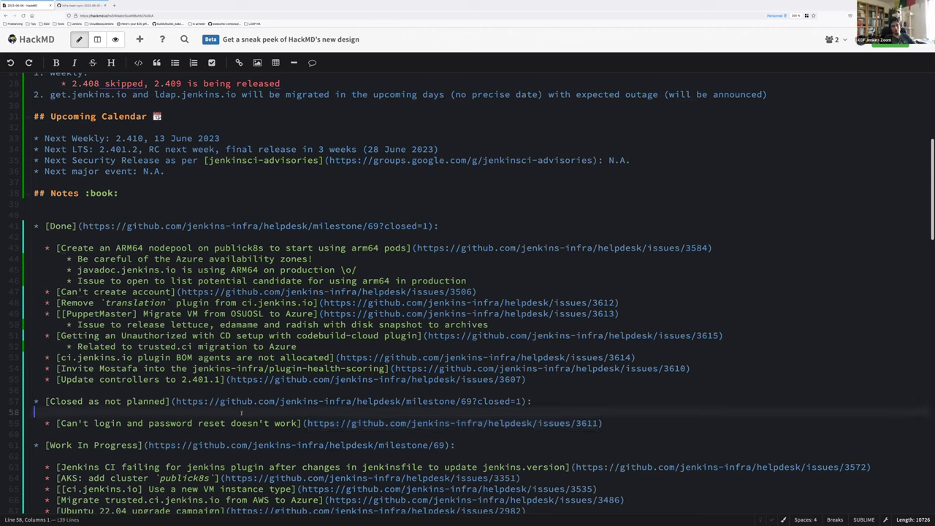
Step: Open the GitHub issue linked from the Work In Progress item on Jenkins CI failing after jenkinsfile changes, and review its latest comments
{"action": "scroll", "coordinate": [231, 423], "scroll_direction": "down", "scroll_amount": 3}
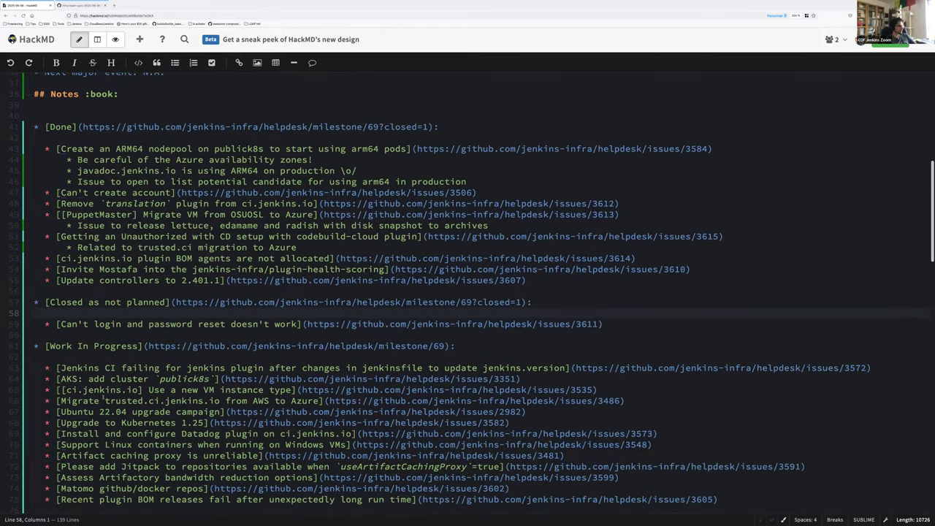
{"action": "scroll", "coordinate": [370, 341], "scroll_direction": "down", "scroll_amount": 2}
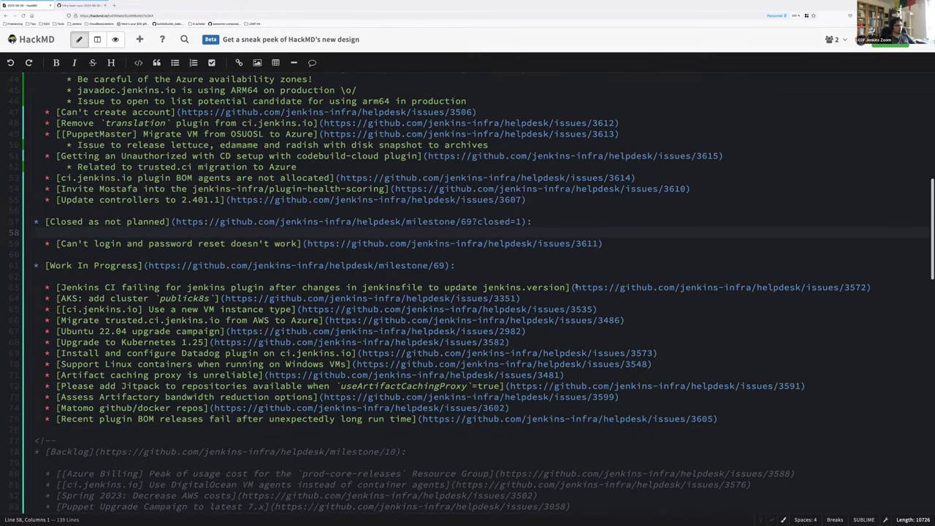
{"action": "left_click", "coordinate": [574, 287]}
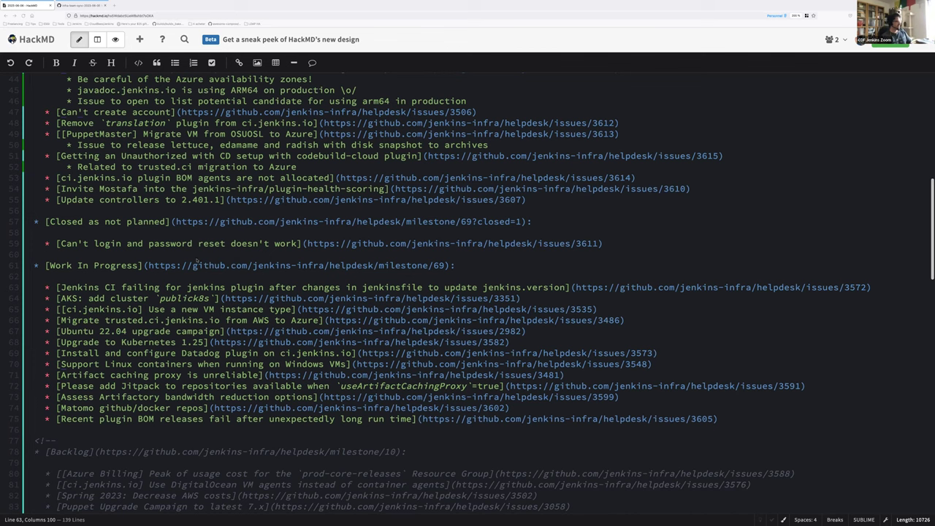
{"action": "left_click", "coordinate": [141, 276]}
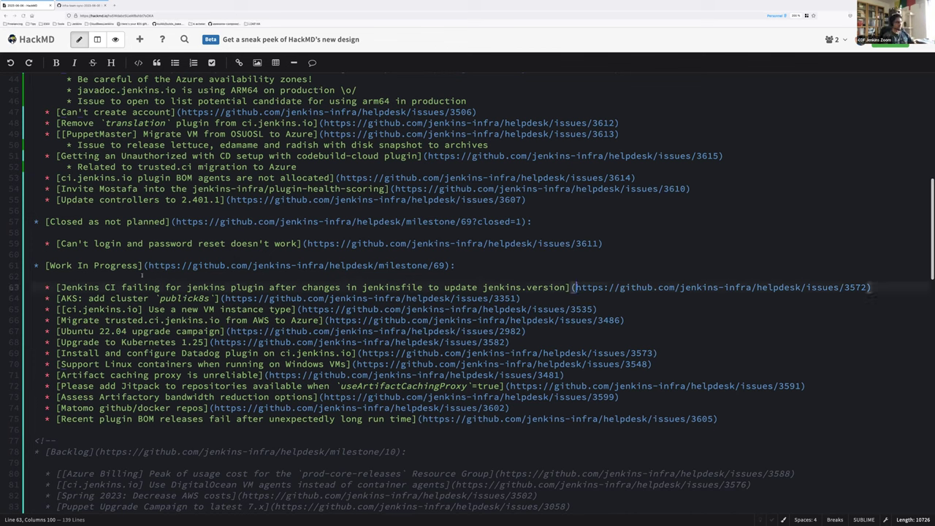
{"action": "left_click", "coordinate": [128, 277]}
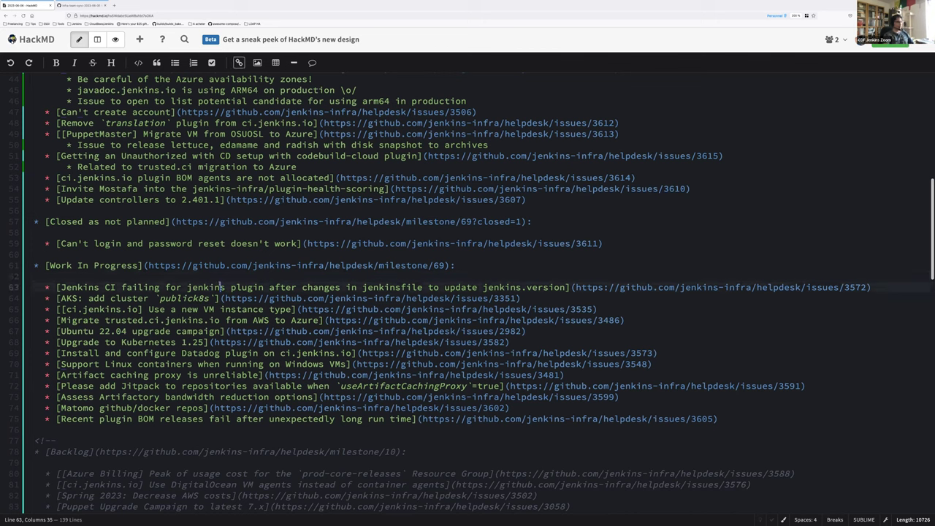
{"action": "triple_click", "coordinate": [347, 287]}
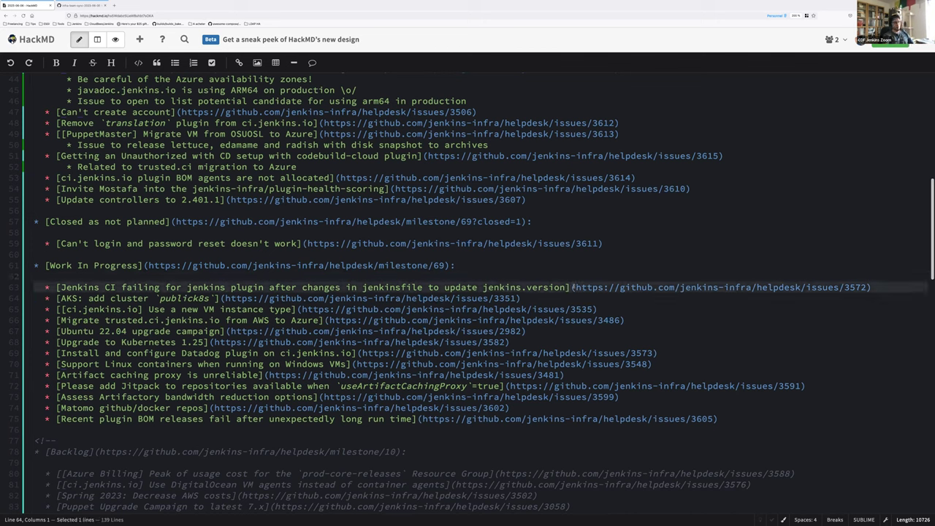
{"action": "left_click_drag", "start_coordinate": [574, 287], "coordinate": [868, 287]}
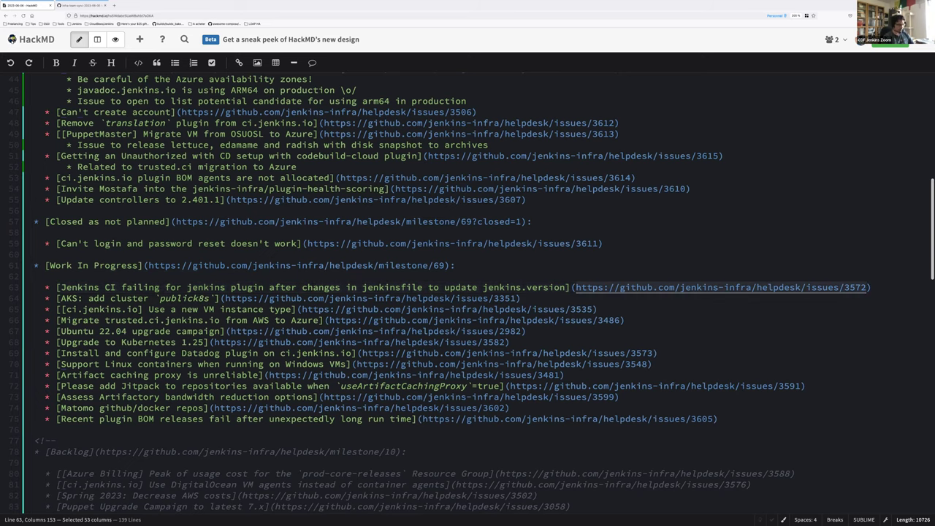
{"action": "key", "text": "ctrl+c"}
{"action": "key", "text": "ctrl+t"}
{"action": "key", "text": "ctrl+v"}
{"action": "key", "text": "Return"}
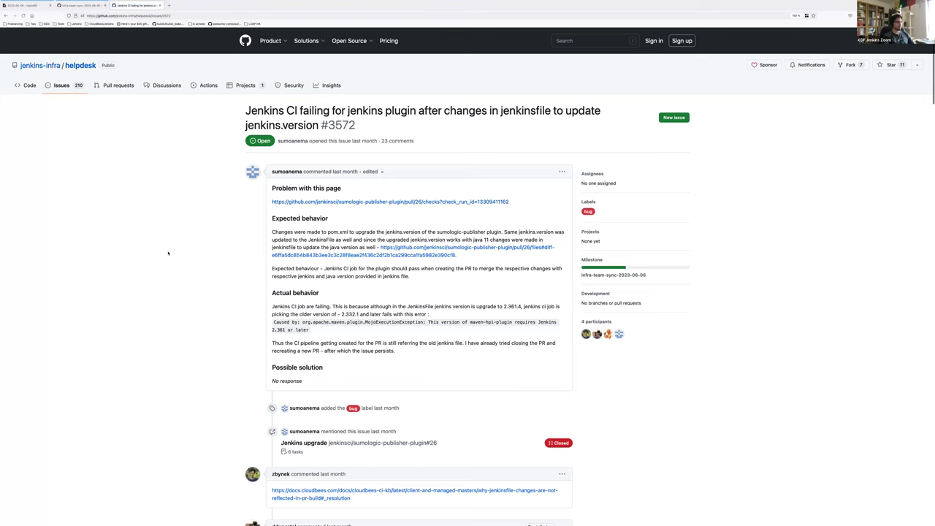
{"action": "scroll", "coordinate": [168, 252], "scroll_direction": "down", "scroll_amount": 20}
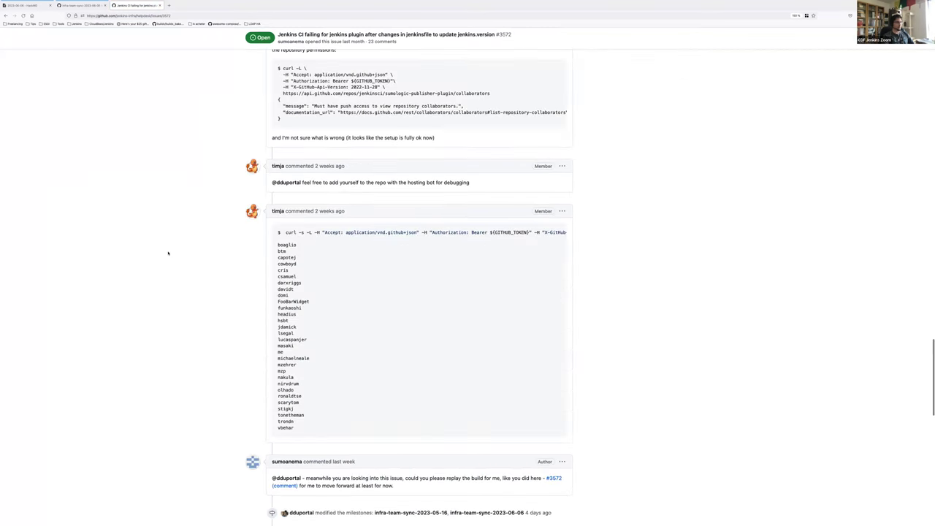
{"action": "scroll", "coordinate": [168, 253], "scroll_direction": "down", "scroll_amount": 10}
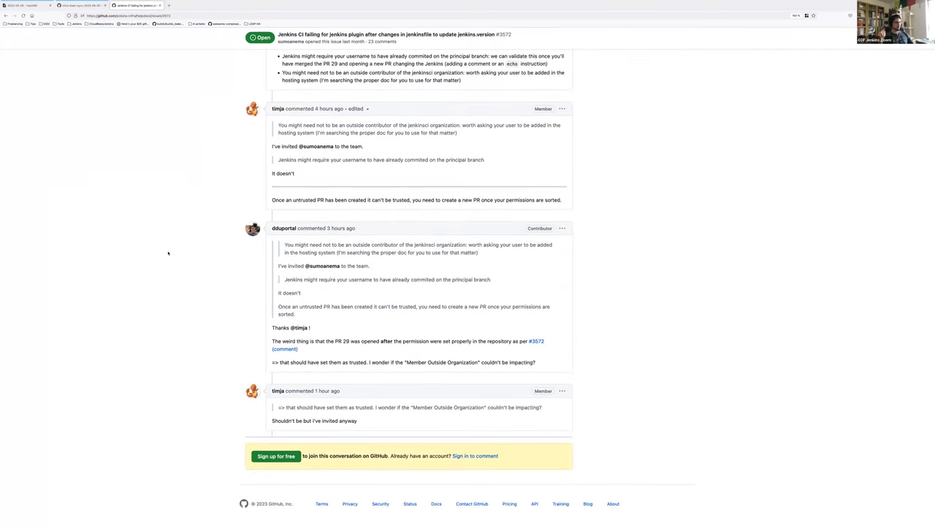
{"action": "scroll", "coordinate": [168, 253], "scroll_direction": "up", "scroll_amount": 1}
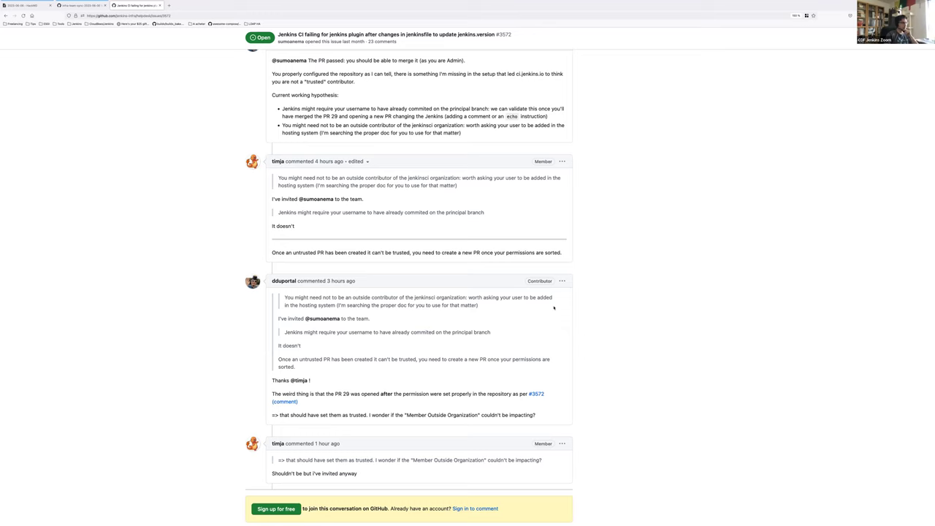
{"action": "scroll", "coordinate": [700, 323], "scroll_direction": "down", "scroll_amount": 1}
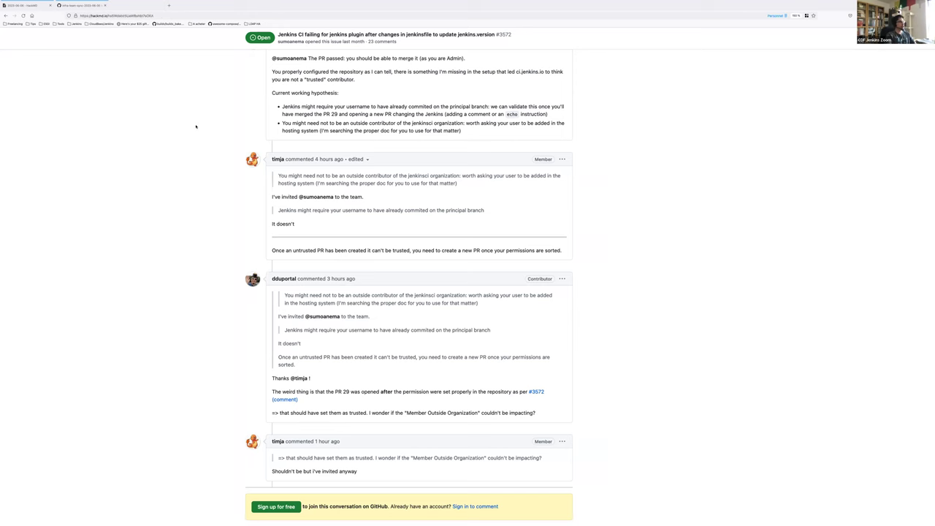
{"action": "key", "text": "super+1"}
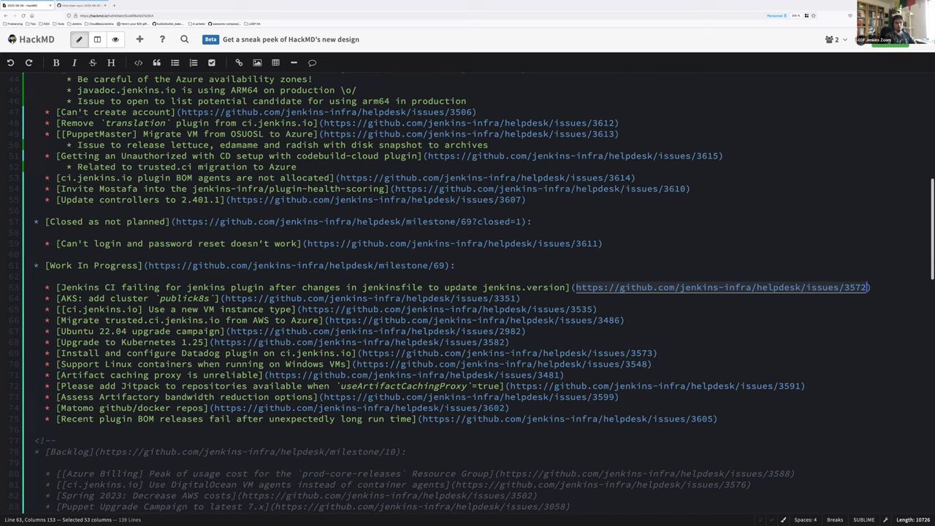
{"action": "left_click", "coordinate": [570, 288]}
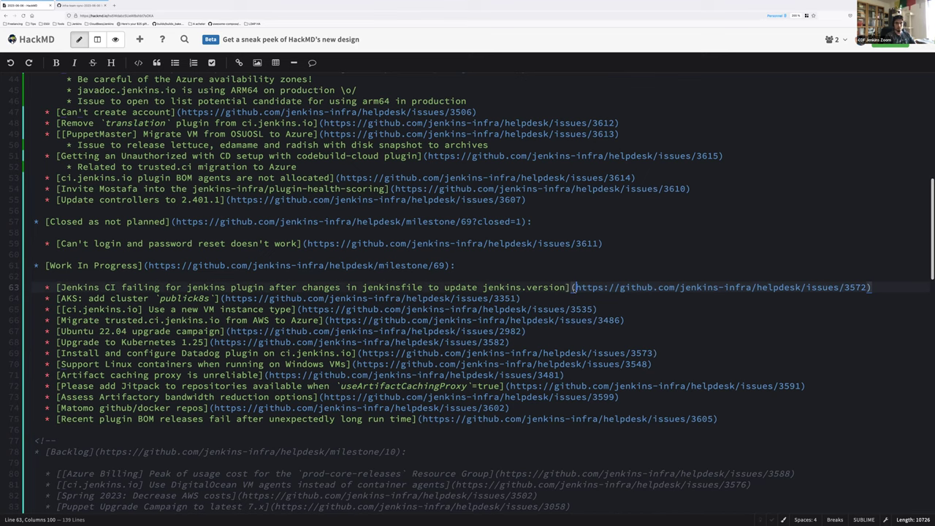
{"action": "key", "text": "End"}
{"action": "key", "text": "Return"}
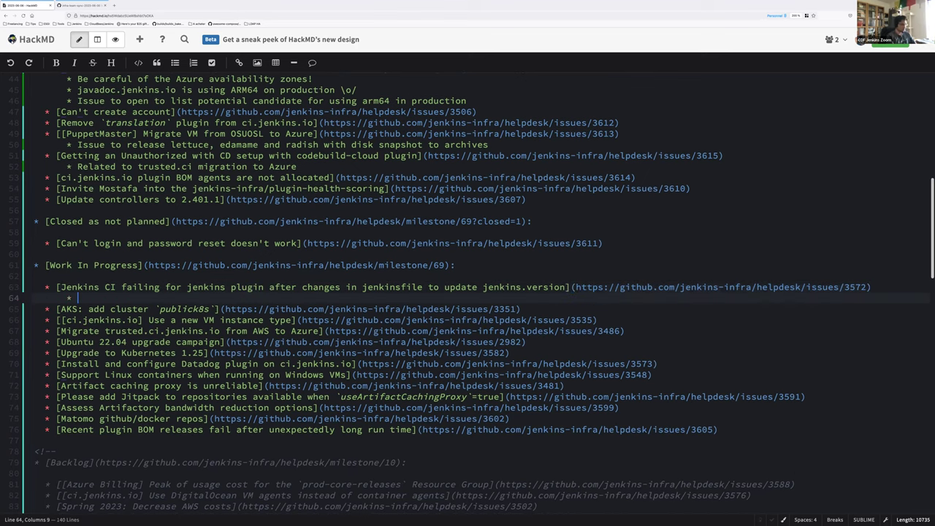
{"action": "type", "text": "Let's watch th"}
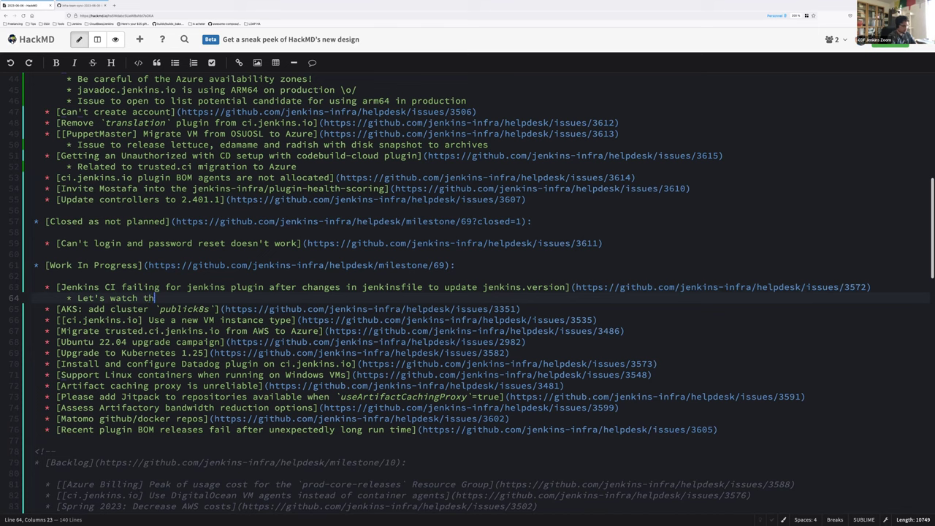
{"action": "type", "text": "e result of perimission + merge o"}
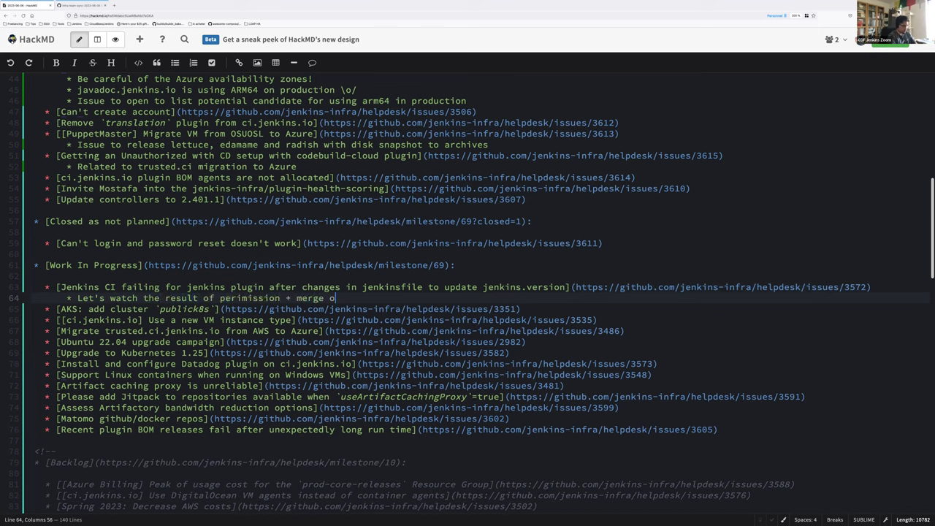
{"action": "type", "text": "f the (successful) PR."}
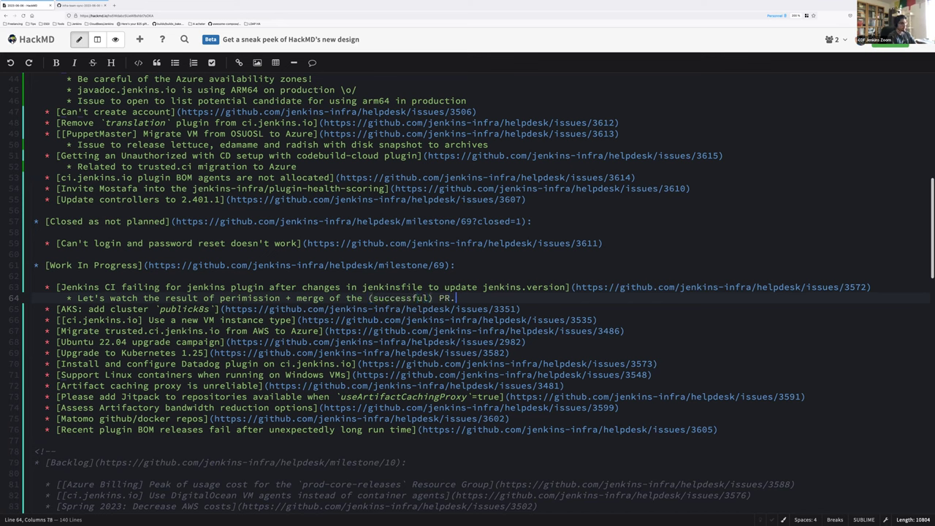
Step: Start a sub-bullet under the "AKS: add cluster publick8s" item, and open its linked GitHub issue at the latest migration comments
{"action": "left_click", "coordinate": [520, 309]}
{"action": "key", "text": "Return"}
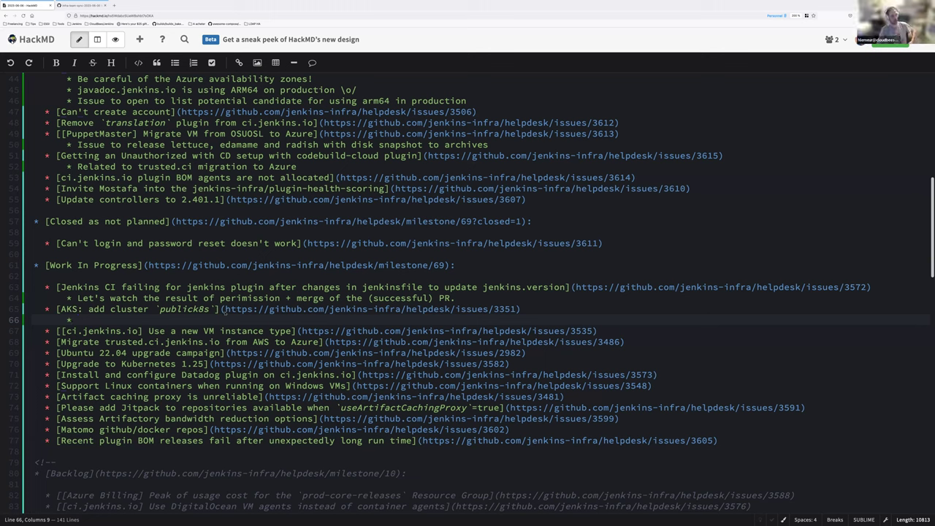
{"action": "left_click", "coordinate": [225, 309]}
{"action": "left_click", "coordinate": [517, 309], "text": "shift"}
{"action": "key", "text": "ctrl+c"}
{"action": "key", "text": "ctrl+t"}
{"action": "key", "text": "ctrl+v"}
{"action": "key", "text": "Return"}
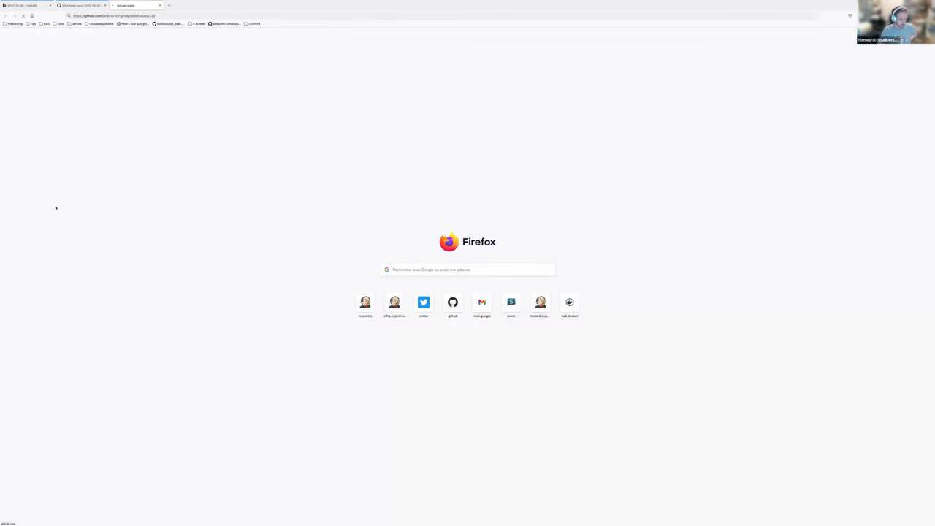
{"action": "scroll", "coordinate": [142, 200], "scroll_direction": "down", "scroll_amount": 6}
{"action": "scroll", "coordinate": [143, 200], "scroll_direction": "down", "scroll_amount": 20}
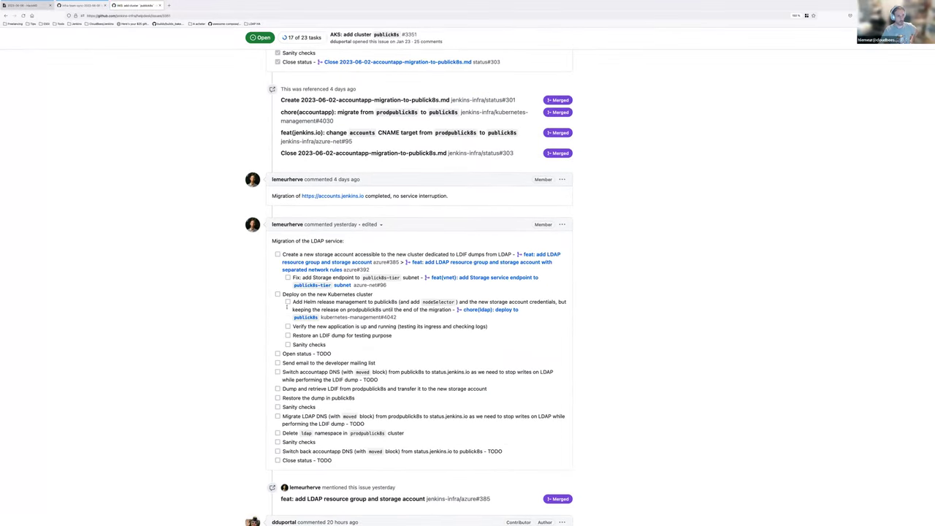
Step: Return to the HackMD notes and fill the publick8s sub-bullet with "Only 3 services to migrate: LDAP, get.jenkins.io"
{"action": "left_click", "coordinate": [22, 5]}
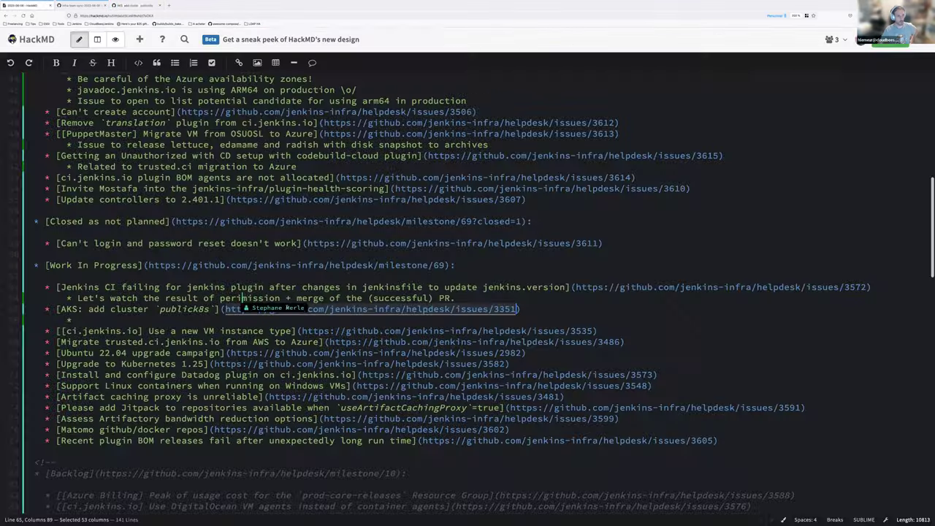
{"action": "left_click", "coordinate": [444, 320]}
{"action": "type", "text": "Only "}
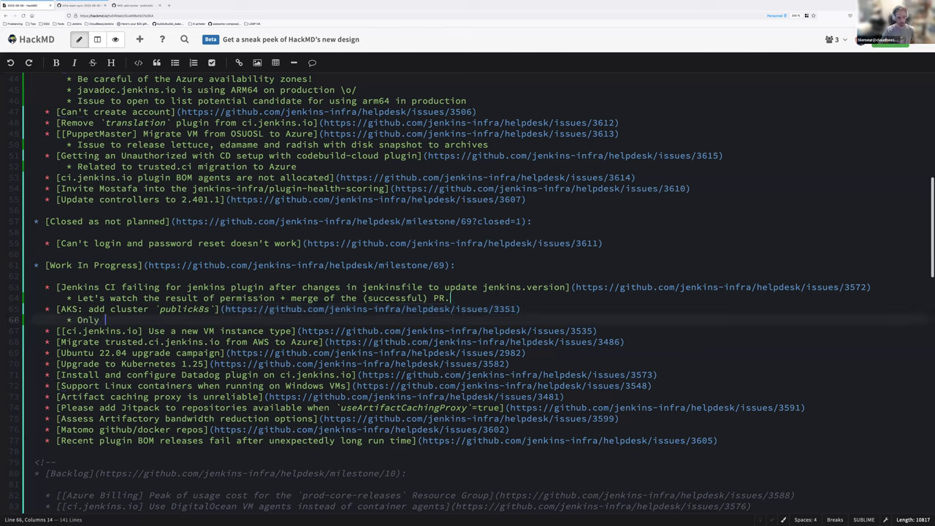
{"action": "type", "text": "3 services"}
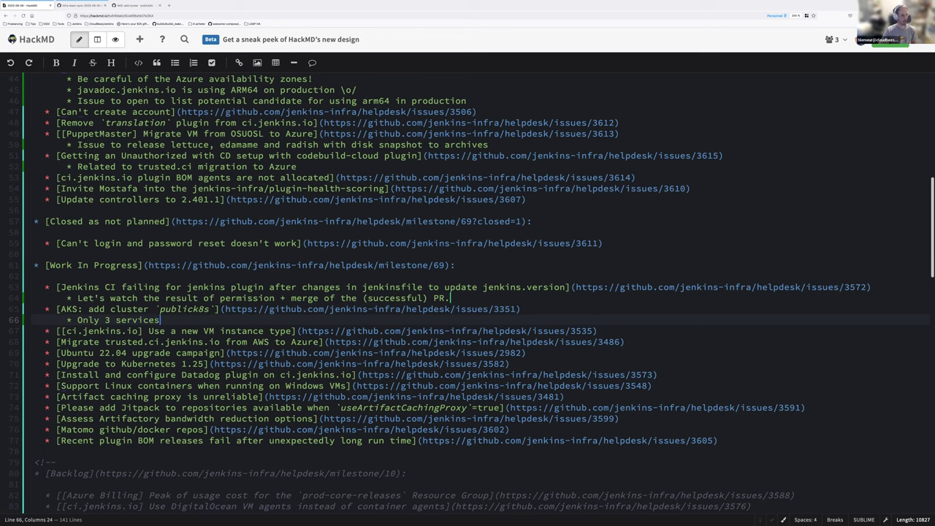
{"action": "type", "text": " to migrate:"}
{"action": "type", "text": "LDAP, "}
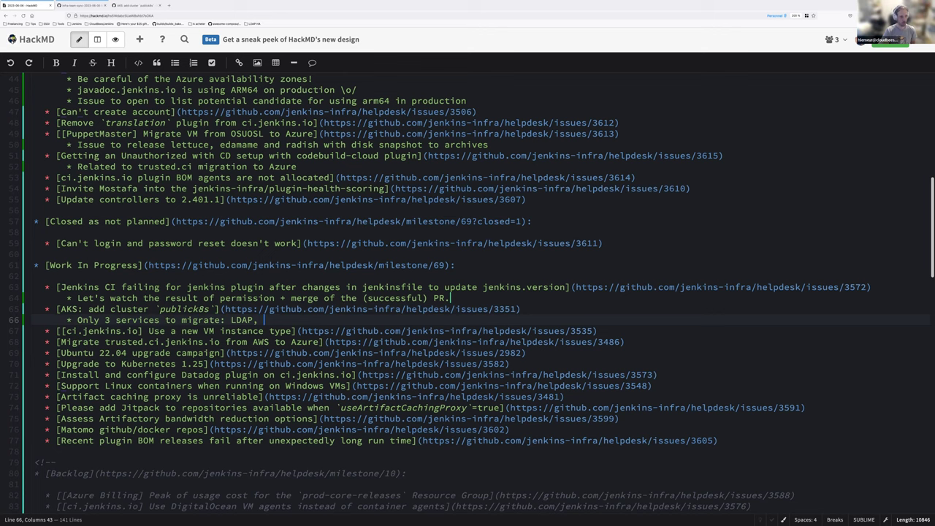
{"action": "type", "text": "get.jenkins.io"}
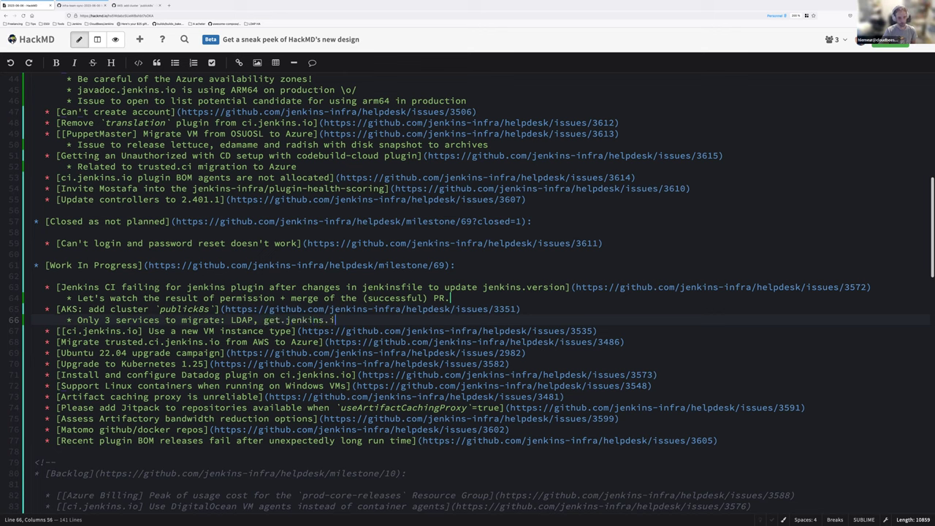
Step: Change the publick8s sub-bullet to say 4 services "remaining" to migrate, and append ", jenkins.io and plug-site" to the list
{"action": "left_click", "coordinate": [109, 320]}
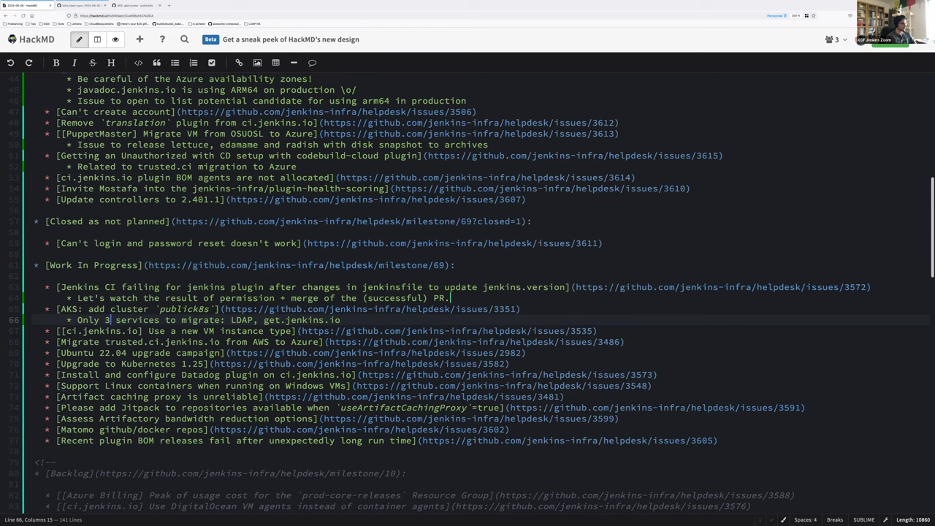
{"action": "key", "text": "BackSpace"}
{"action": "type", "text": "4"}
{"action": "left_click", "coordinate": [177, 320]}
{"action": "key", "text": "Left"}
{"action": "key", "text": "Left"}
{"action": "type", "text": "remaining"}
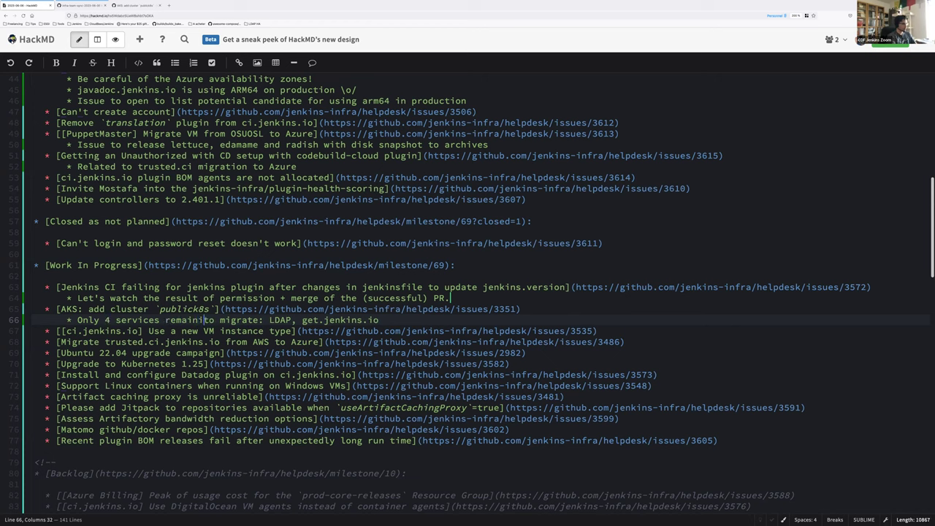
{"action": "left_click", "coordinate": [397, 320]}
{"action": "type", "text": ", jenkins.io and plug-site"}
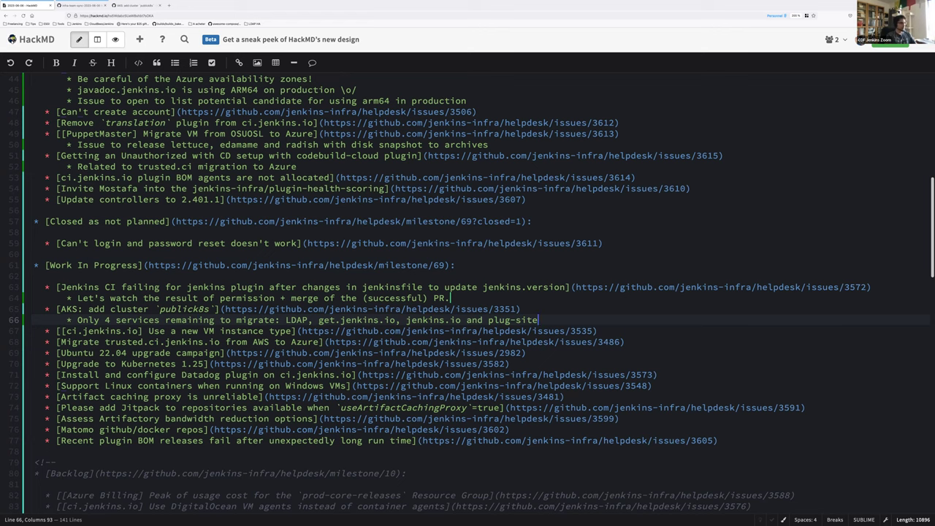
Step: Add an empty sub-bullet below the list of services to migrate, and correct "plug-site" to "plugin-site"
{"action": "key", "text": "Down"}
{"action": "key", "text": "Up"}
{"action": "key", "text": "Return"}
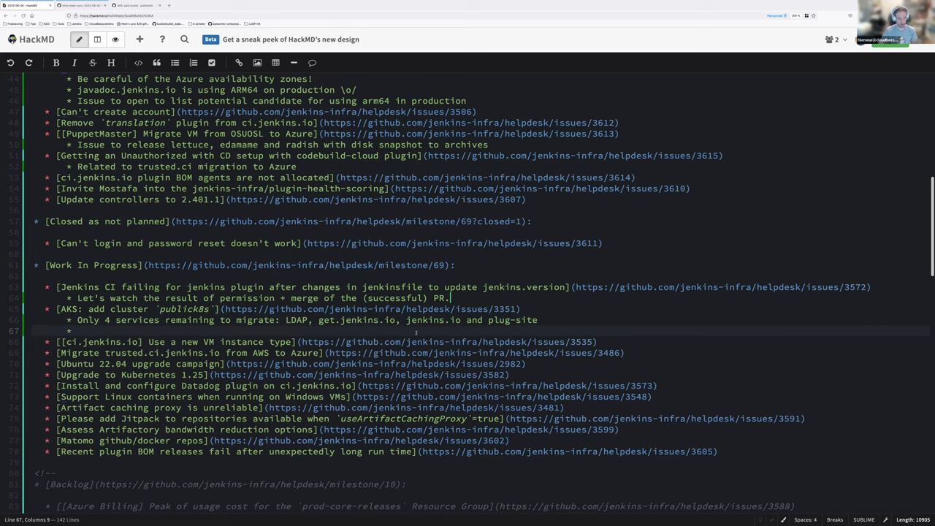
{"action": "left_click", "coordinate": [510, 321]}
{"action": "type", "text": "in"}
{"action": "left_click", "coordinate": [467, 320]}
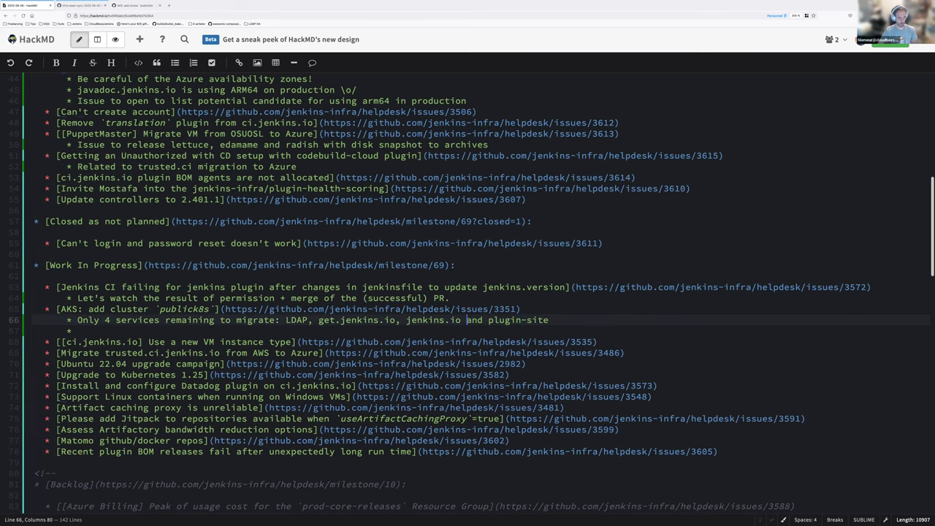
Step: Switch to the publick8s GitHub issue and review its comments on the uplink, reports, accountapp and LDAP migrations
{"action": "key", "text": "ctrl+Tab"}
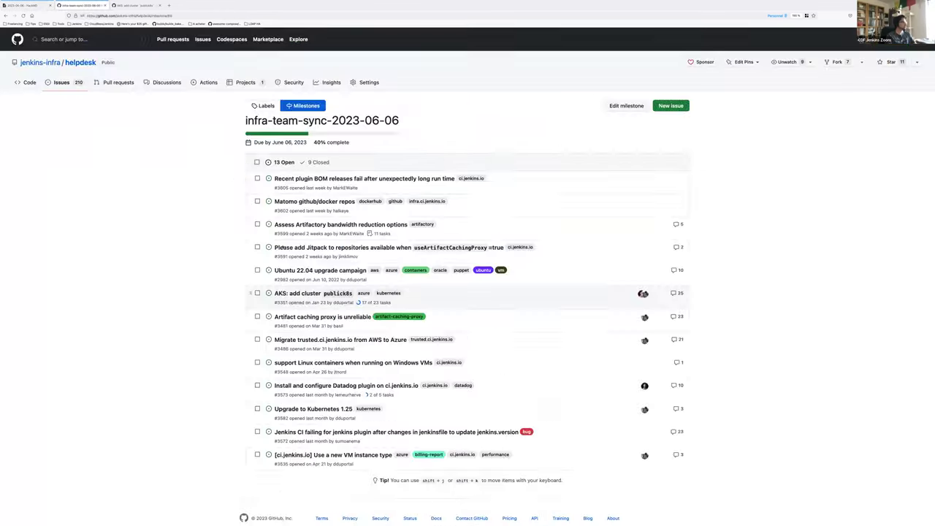
{"action": "key", "text": "ctrl+Tab"}
{"action": "scroll", "coordinate": [153, 324], "scroll_direction": "up", "scroll_amount": 10}
{"action": "scroll", "coordinate": [152, 324], "scroll_direction": "up", "scroll_amount": 6}
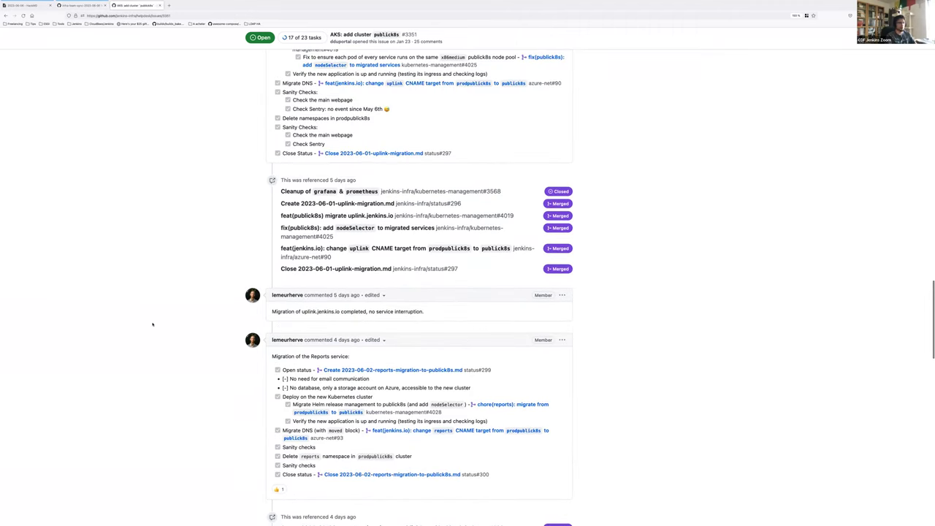
{"action": "scroll", "coordinate": [153, 325], "scroll_direction": "up", "scroll_amount": 10}
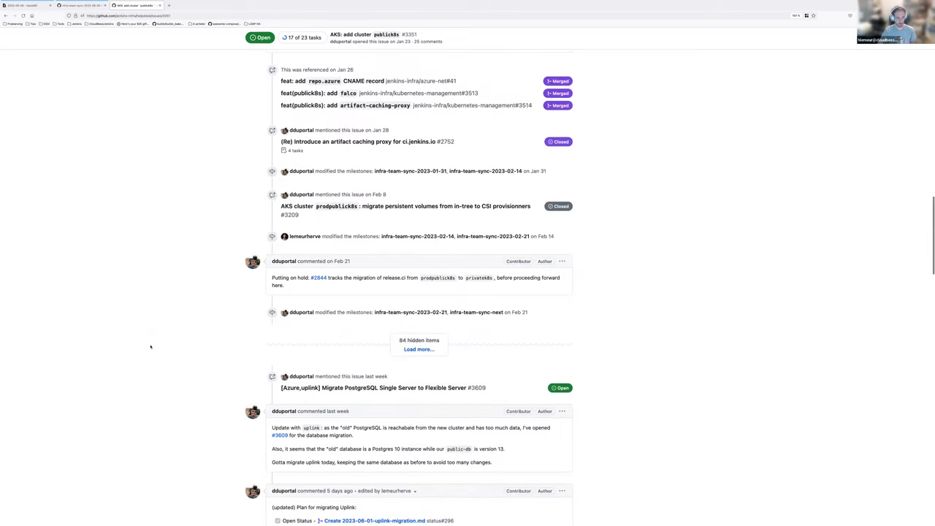
{"action": "scroll", "coordinate": [149, 358], "scroll_direction": "down", "scroll_amount": 3}
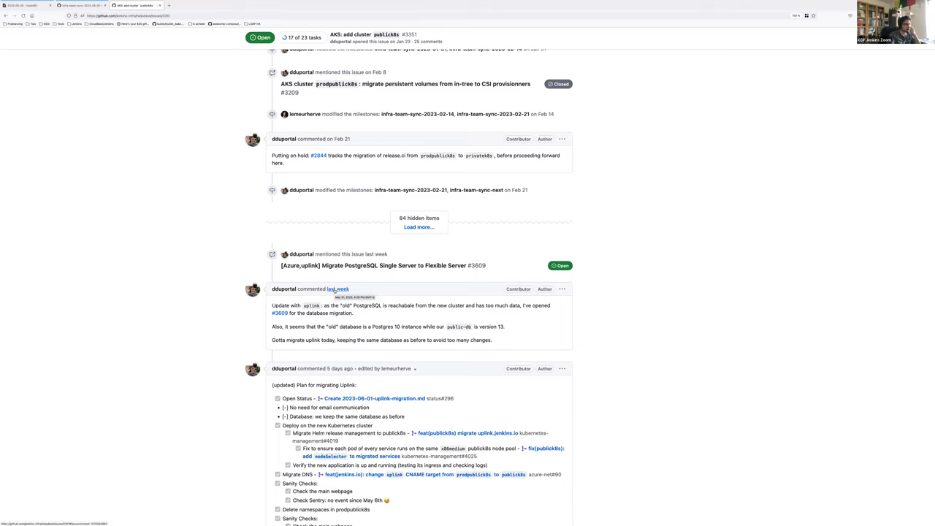
{"action": "mouse_move", "coordinate": [458, 268]}
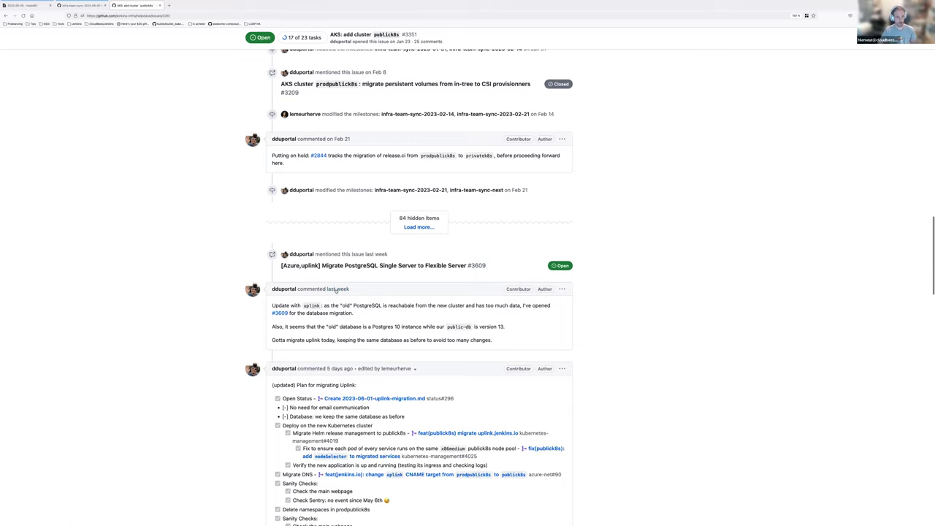
{"action": "scroll", "coordinate": [147, 322], "scroll_direction": "down", "scroll_amount": 3}
{"action": "scroll", "coordinate": [147, 322], "scroll_direction": "down", "scroll_amount": 4}
{"action": "scroll", "coordinate": [147, 322], "scroll_direction": "down", "scroll_amount": 4}
{"action": "scroll", "coordinate": [147, 322], "scroll_direction": "down", "scroll_amount": 6}
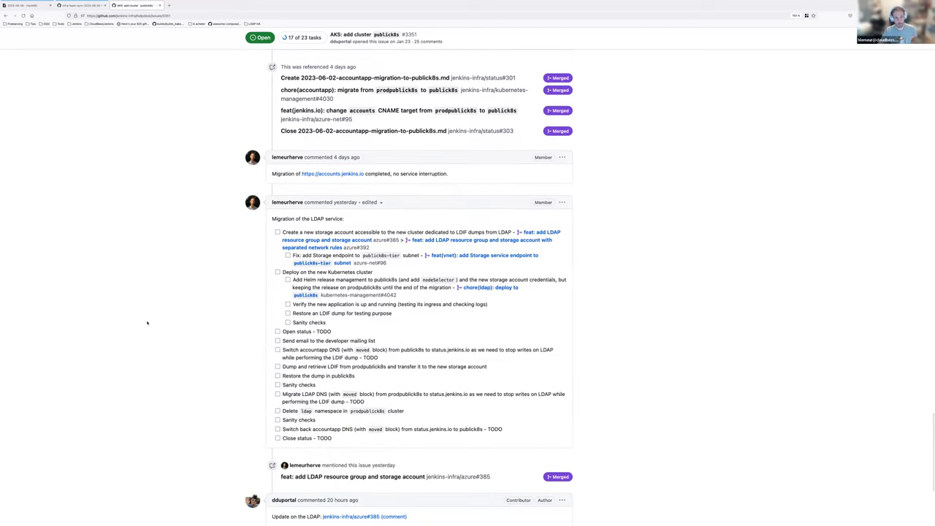
{"action": "scroll", "coordinate": [147, 322], "scroll_direction": "down", "scroll_amount": 1}
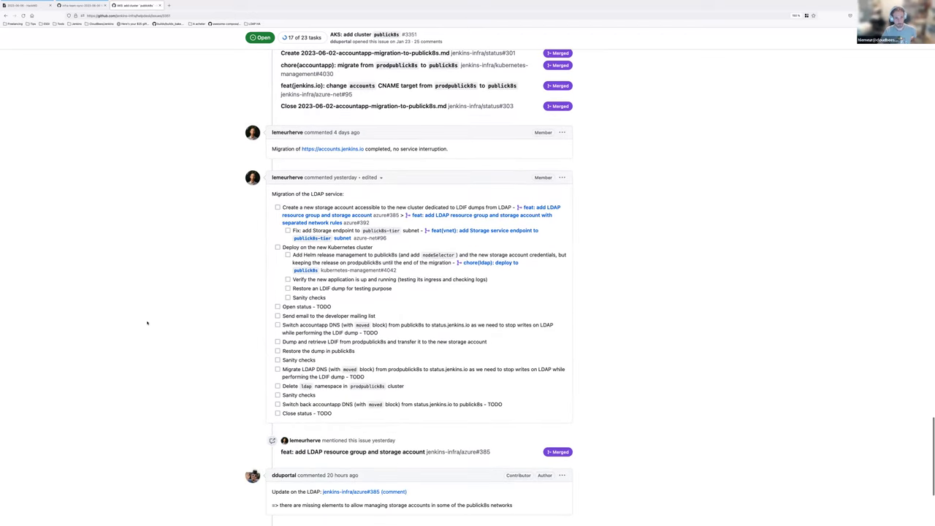
Step: Back in the HackMD notes, insert "uplink, accountapp and reports were migrated with success" as the first sub-bullet of the publick8s item
{"action": "left_click", "coordinate": [25, 5]}
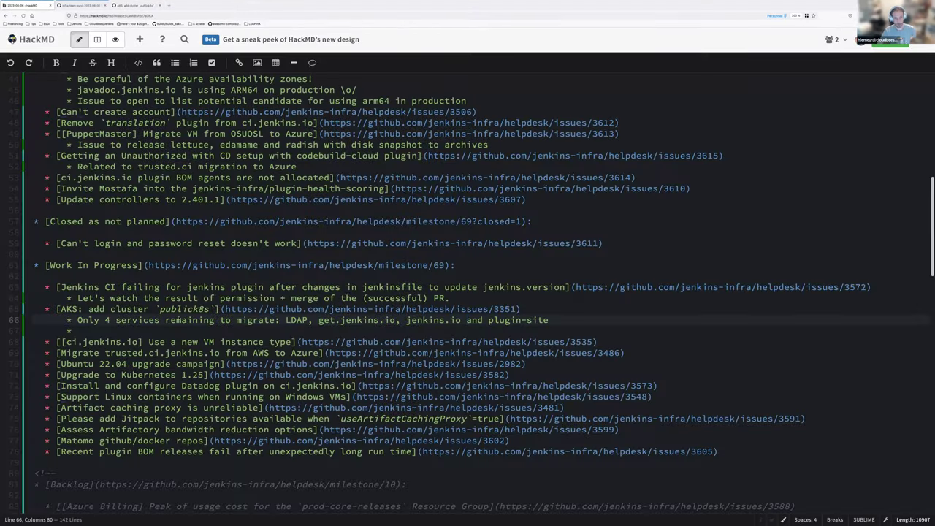
{"action": "key", "text": "Home"}
{"action": "key", "text": "Return"}
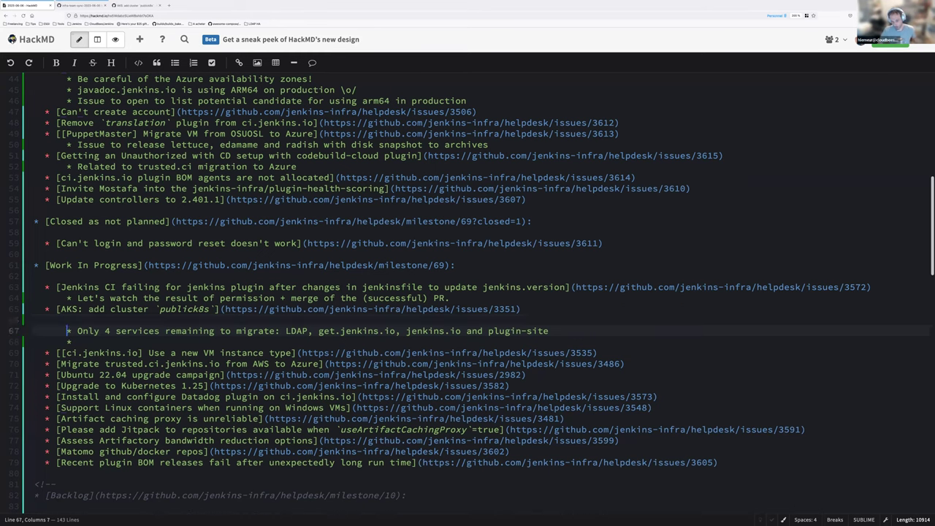
{"action": "key", "text": "Up"}
{"action": "type", "text": "* uplink, accountapp and reports were migrated with success"}
Step: Fill the empty last sub-bullet of the publick8s item with "WiP on LDAP"
{"action": "key", "text": "Down"}
{"action": "key", "text": "Down"}
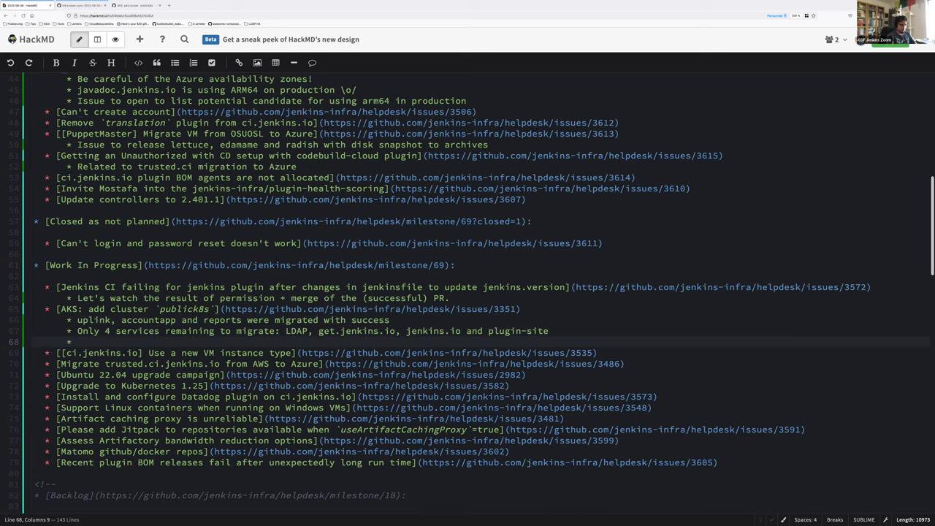
{"action": "type", "text": "WiP on LDAP"}
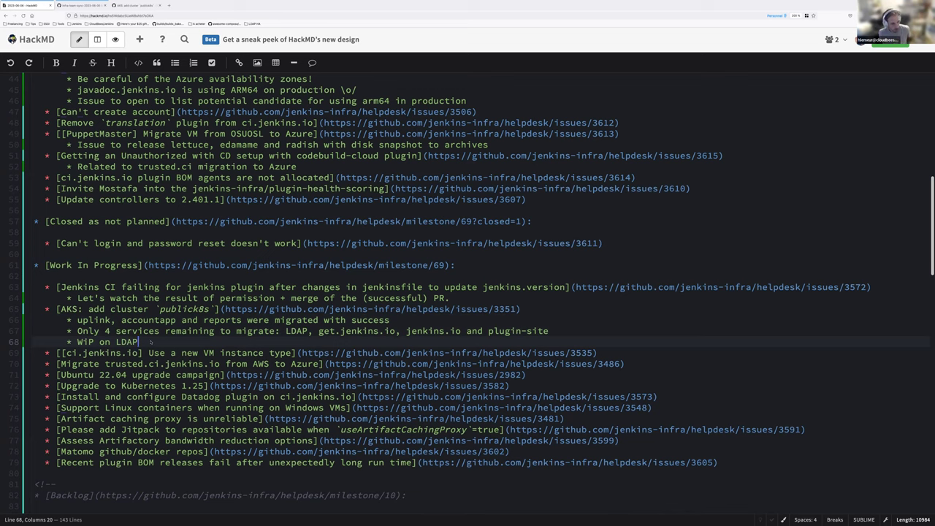
Step: Add a nested bullet under "WiP on LDAP" reading "outage on the current LDAP due to misconfiguration"
{"action": "key", "text": "Return"}
{"action": "key", "text": "Tab"}
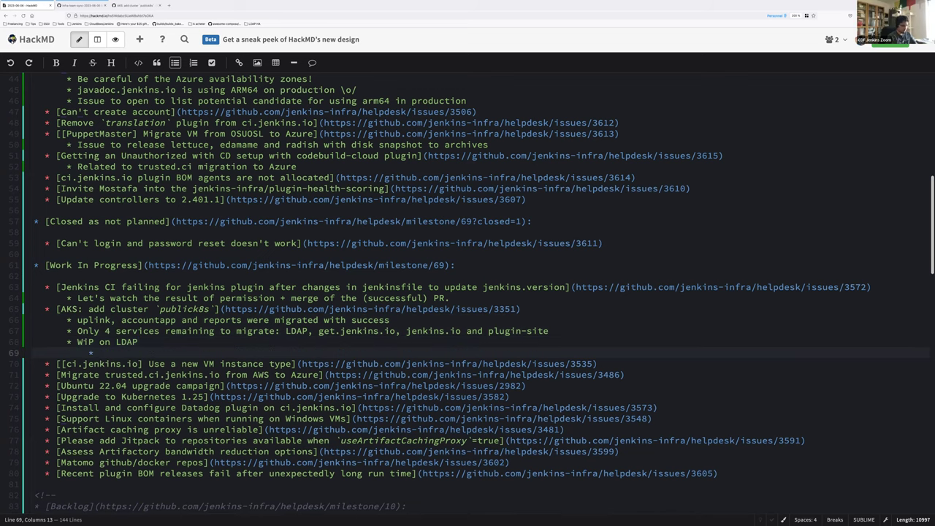
{"action": "type", "text": "outage on th"}
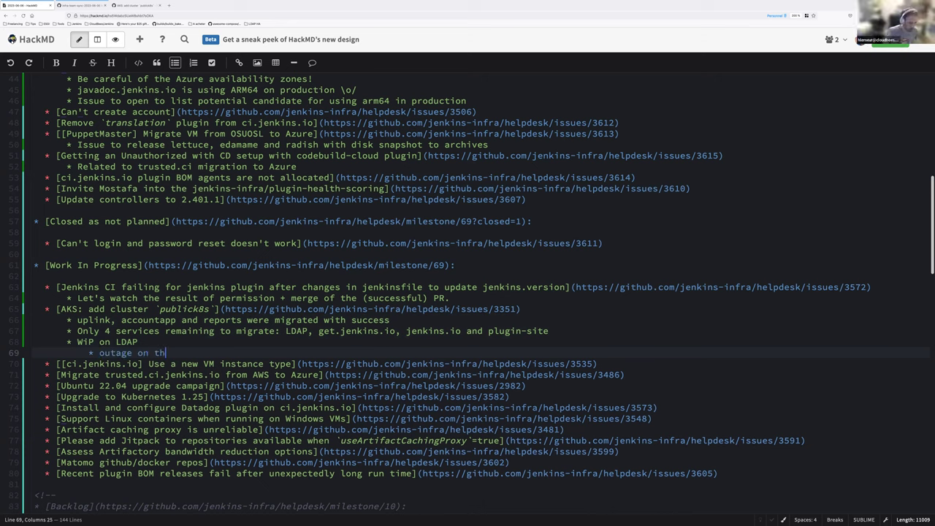
{"action": "type", "text": "e c"}
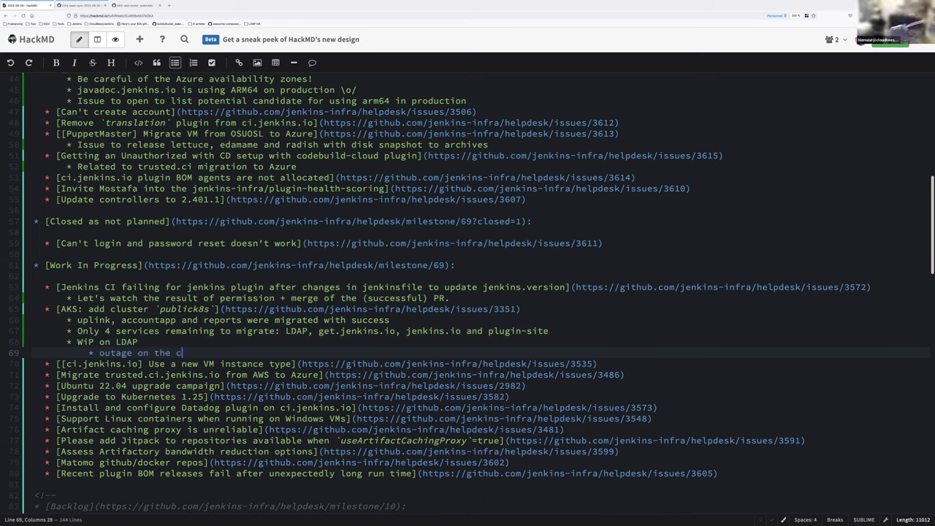
{"action": "type", "text": "urrent LDAP due"}
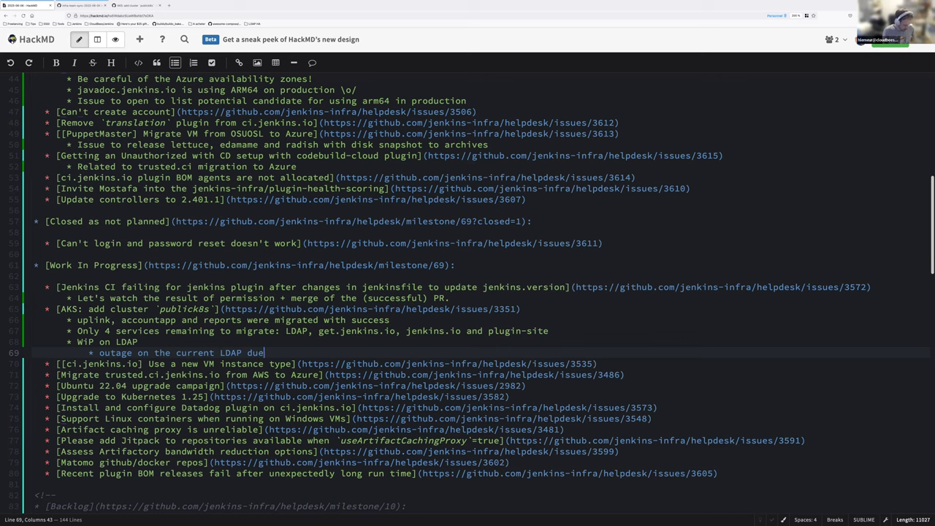
{"action": "type", "text": " to misconfiguyration"}
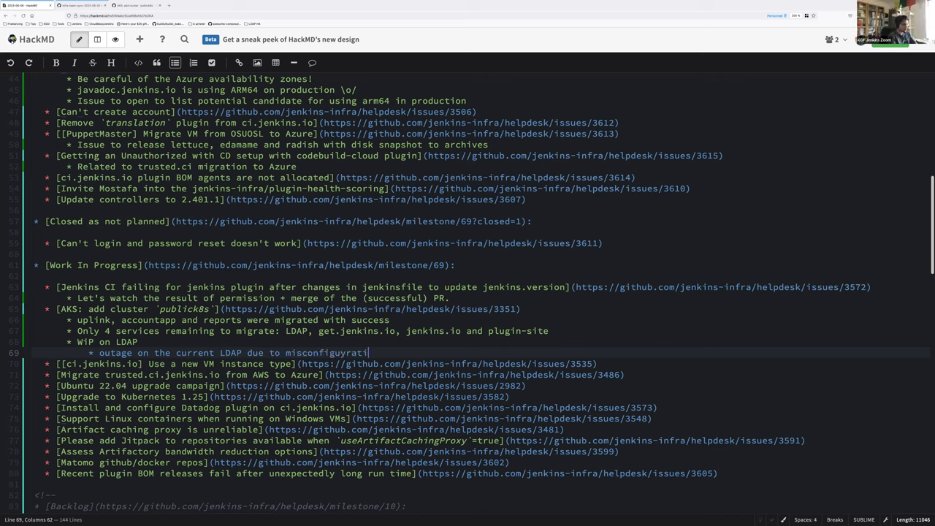
{"action": "key", "text": "Left"}
{"action": "key", "text": "Left"}
{"action": "key", "text": "Left"}
{"action": "key", "text": "Left"}
{"action": "key", "text": "Delete"}
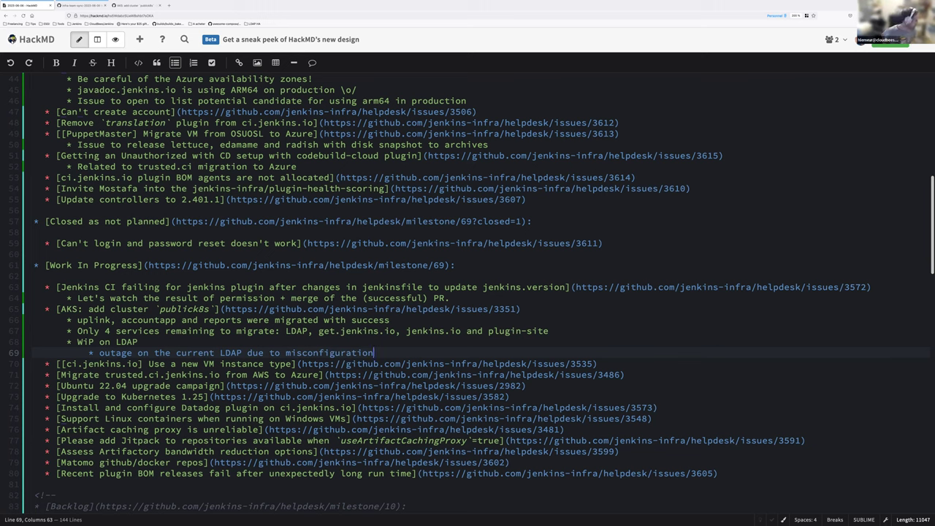
Step: Append ": fixed" to the LDAP outage bullet, leaving out any further status remark
{"action": "type", "text": ": fixed, statu"}
{"action": "type", "text": "s still i"}
{"action": "type", "text": "n"}
{"action": "key", "text": "ctrl+shift+Left"}
{"action": "key", "text": "ctrl+shift+Left"}
{"action": "key", "text": "ctrl+shift+Left"}
{"action": "key", "text": "ctrl+shift+Left"}
{"action": "key", "text": "BackSpace"}
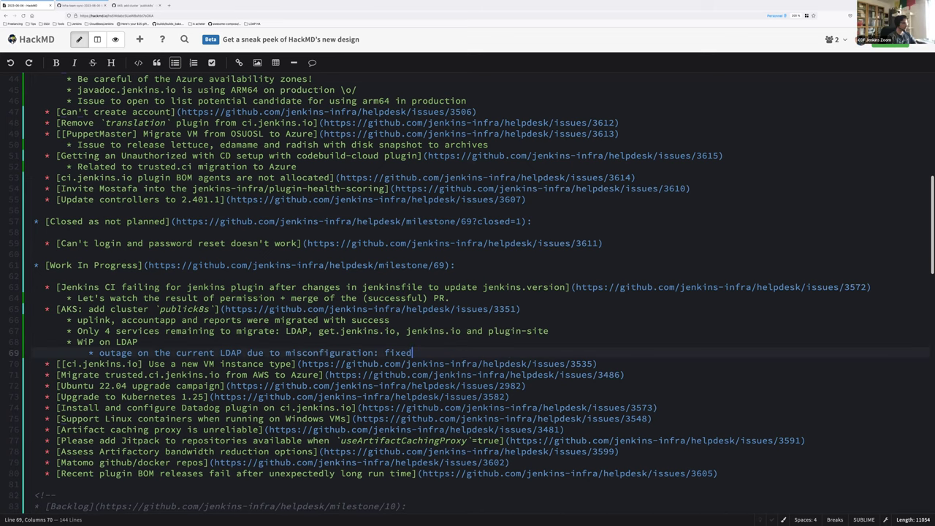
Step: Add a second nested bullet under "WiP on LDAP" reading "new LDAP installation required"
{"action": "key", "text": "Return"}
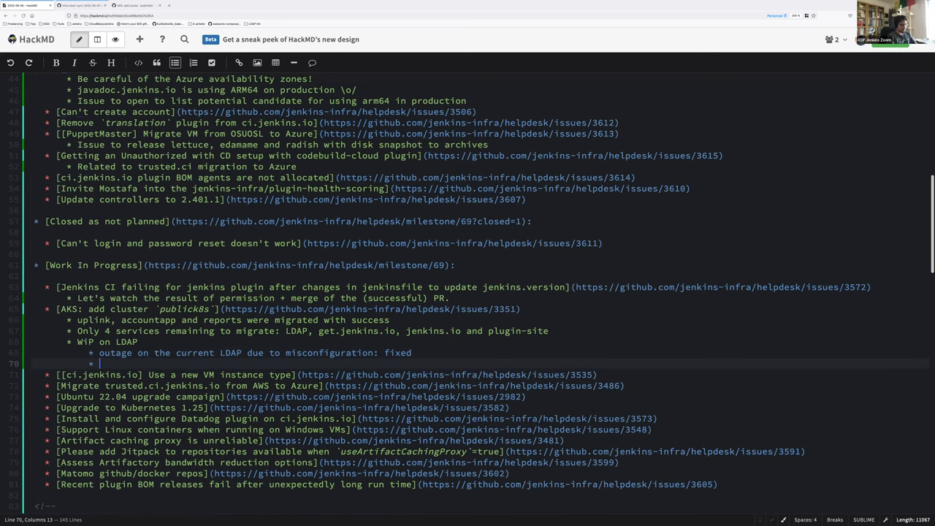
{"action": "type", "text": "new LDAP installation rrquired"}
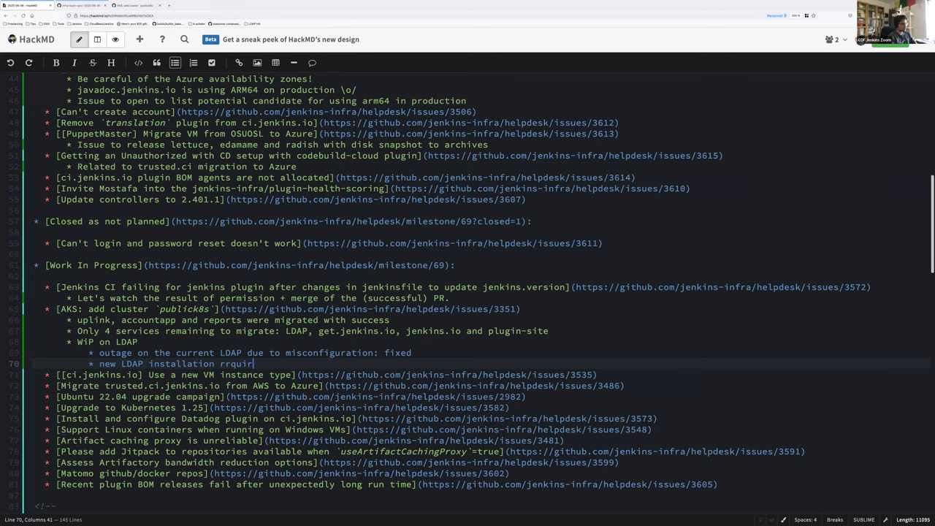
{"action": "key", "text": "Left"}
{"action": "key", "text": "Left"}
{"action": "key", "text": "Left"}
{"action": "key", "text": "Left"}
{"action": "key", "text": "Left"}
{"action": "key", "text": "Left"}
{"action": "key", "text": "ctrl+Home"}
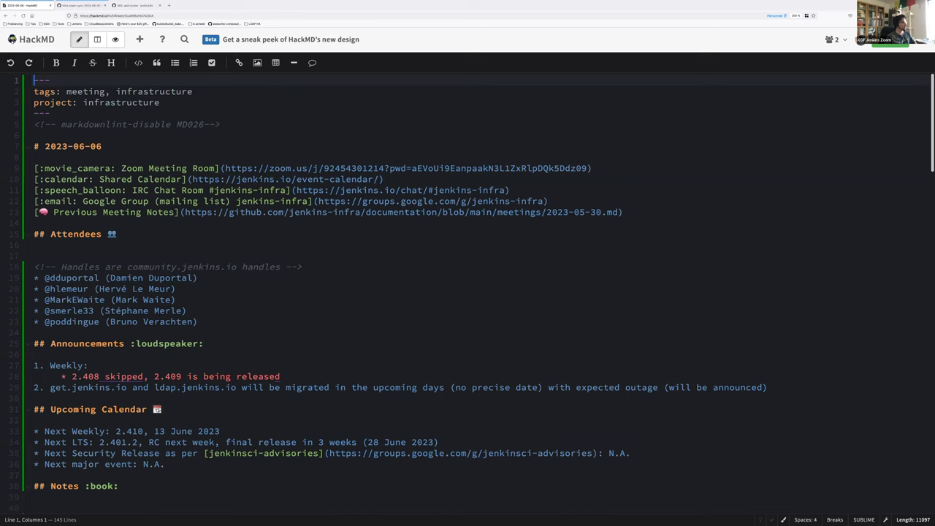
{"action": "scroll", "coordinate": [275, 384], "scroll_direction": "down", "scroll_amount": 15}
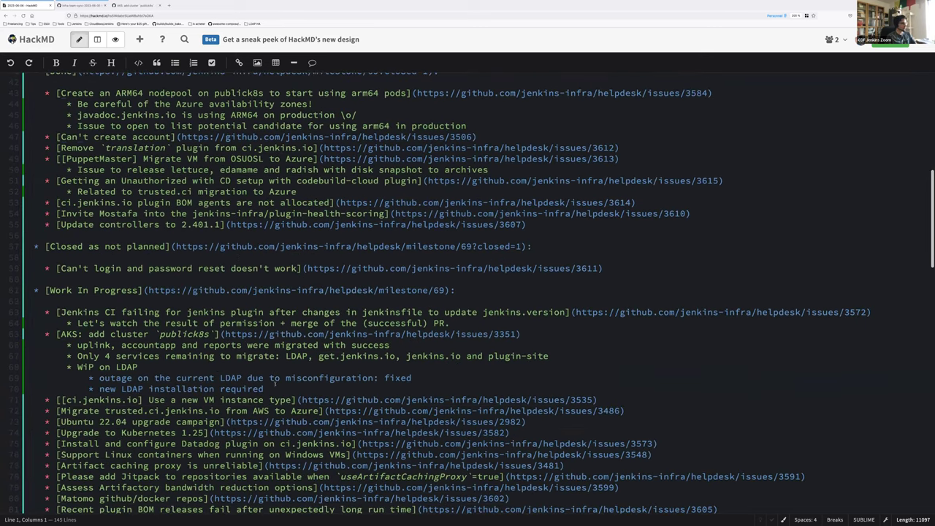
Step: Extend the LDAP installation bullet with "the file storage (sub element of storage account) to be created: fixed in terraform azure"
{"action": "left_click", "coordinate": [274, 384]}
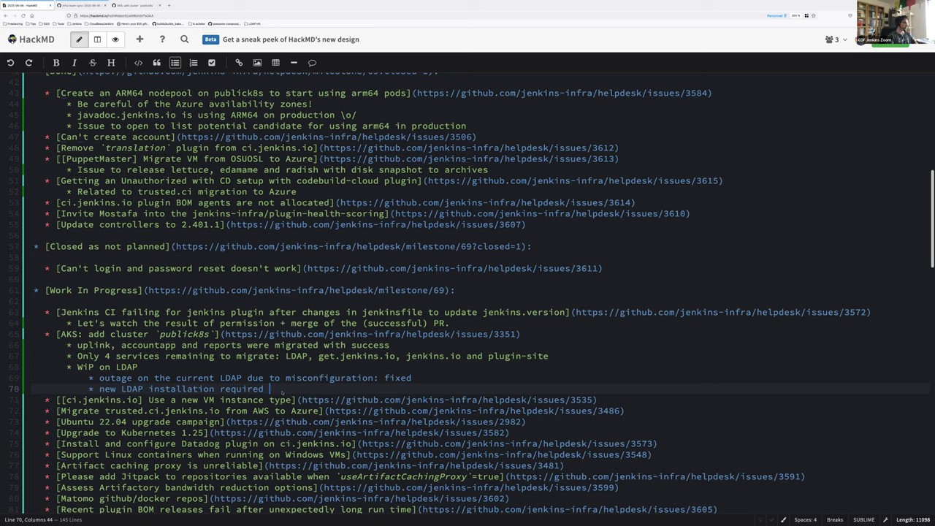
{"action": "type", "text": "the file stora"}
{"action": "type", "text": "ge (sub element of"}
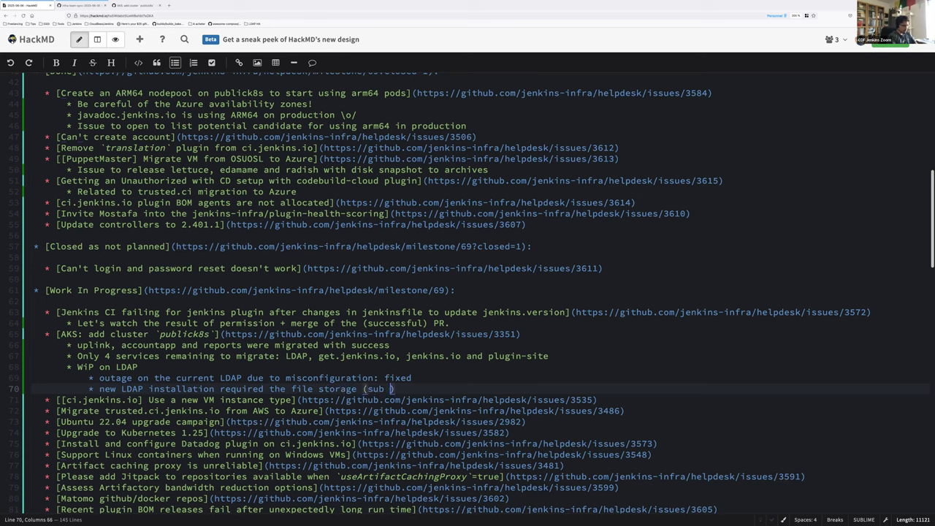
{"action": "type", "text": " storage account) to be "}
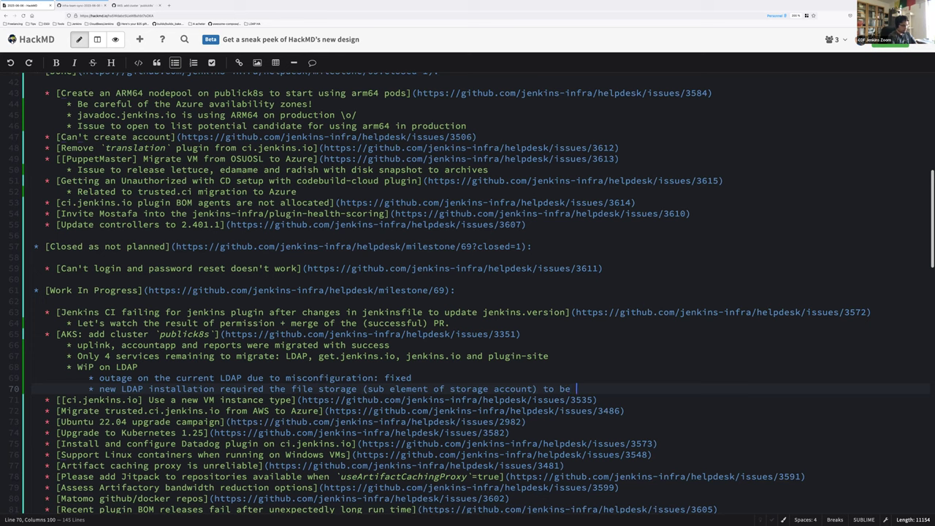
{"action": "type", "text": "created: fixed in terraform azure"}
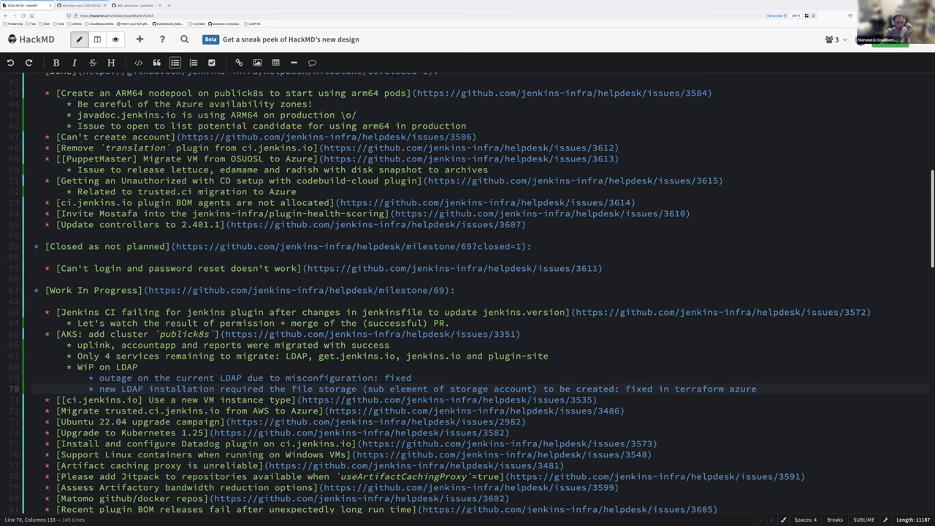
Step: Add an empty bullet below the LDAP installation note, and change "file storage" to "file share" in that note
{"action": "key", "text": "Return"}
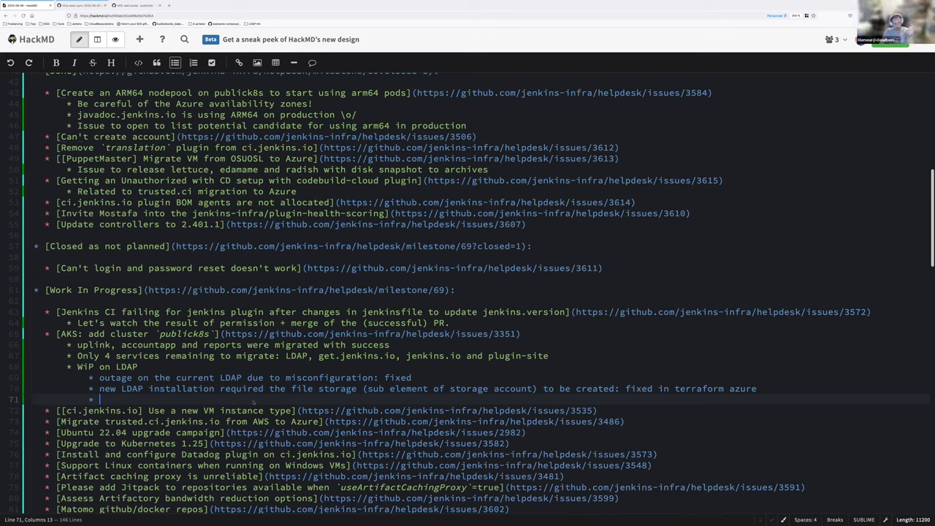
{"action": "double_click", "coordinate": [321, 390]}
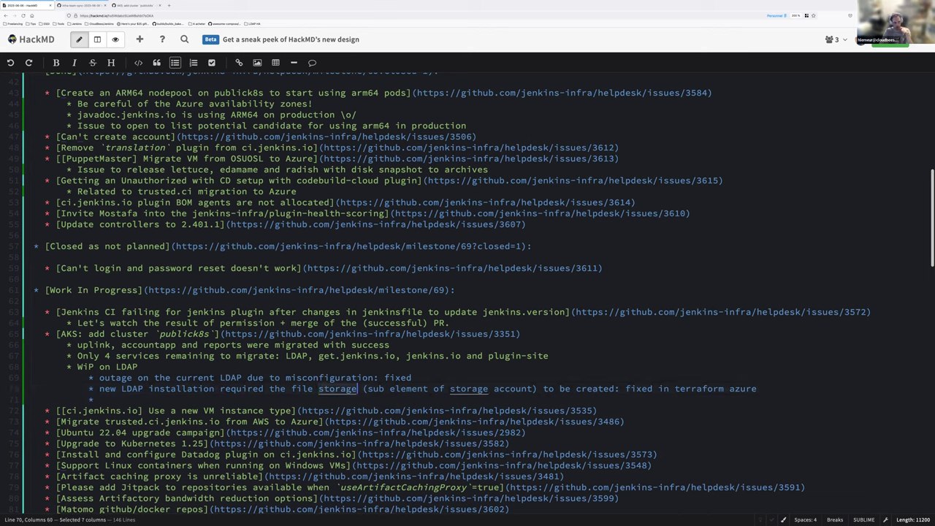
{"action": "type", "text": "share"}
{"action": "left_click", "coordinate": [355, 389]}
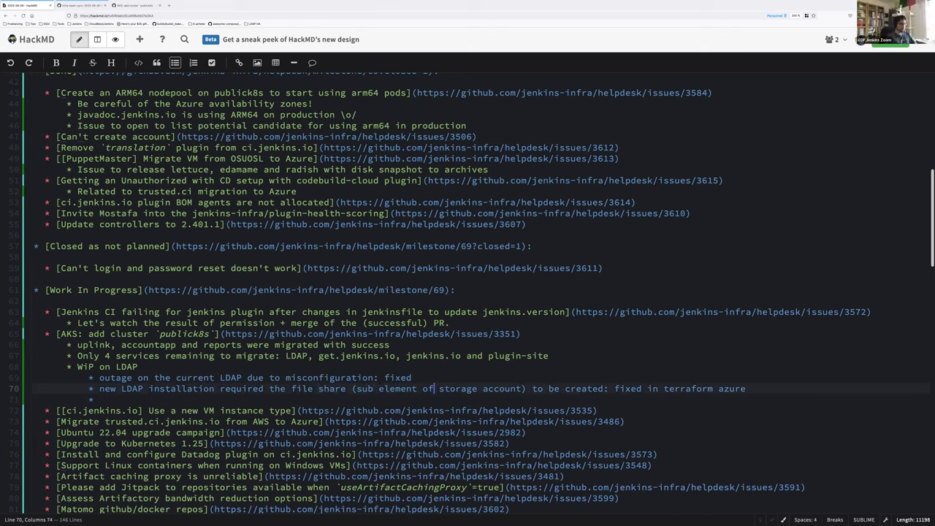
{"action": "left_click", "coordinate": [747, 389]}
Step: Fill the empty LDAP bullet with "New LDAP release to retry and install, then restore an existing dump to check if it works"
{"action": "left_click", "coordinate": [152, 396]}
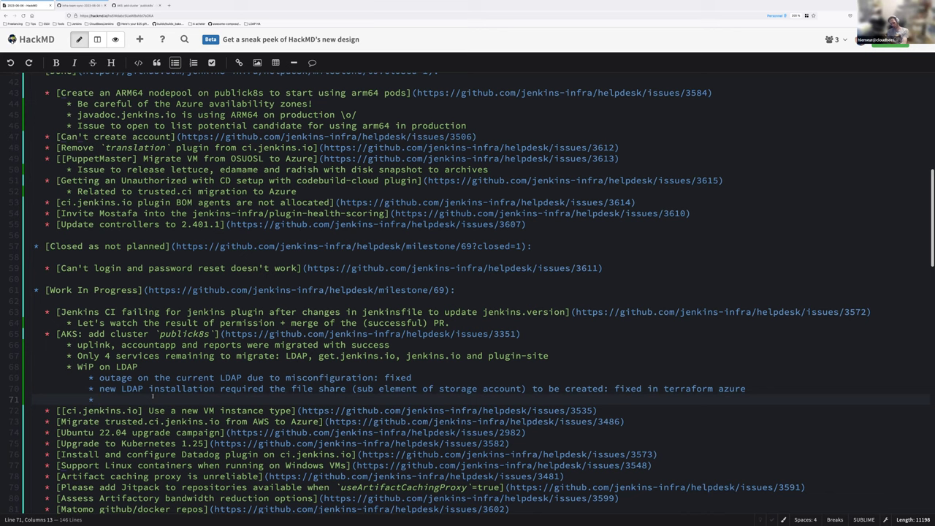
{"action": "type", "text": "New LDAP release to "}
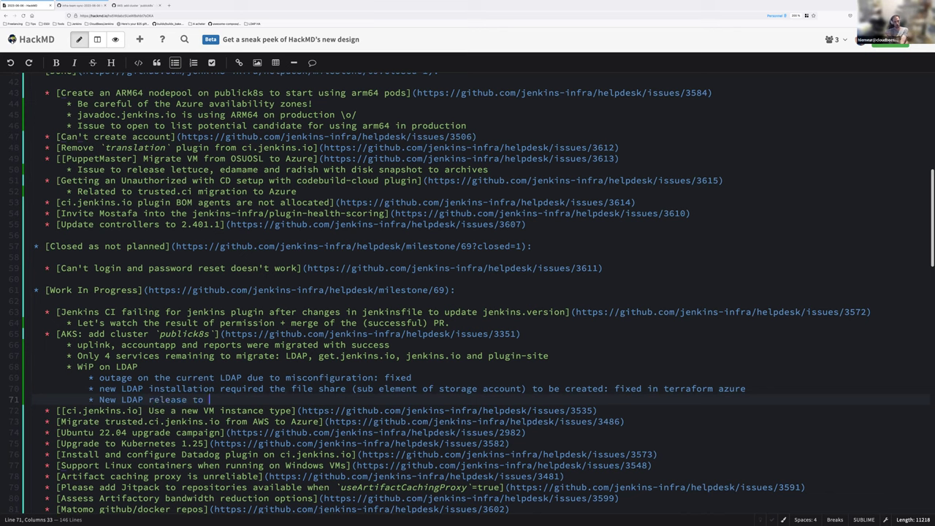
{"action": "type", "text": "retry and install, then res"}
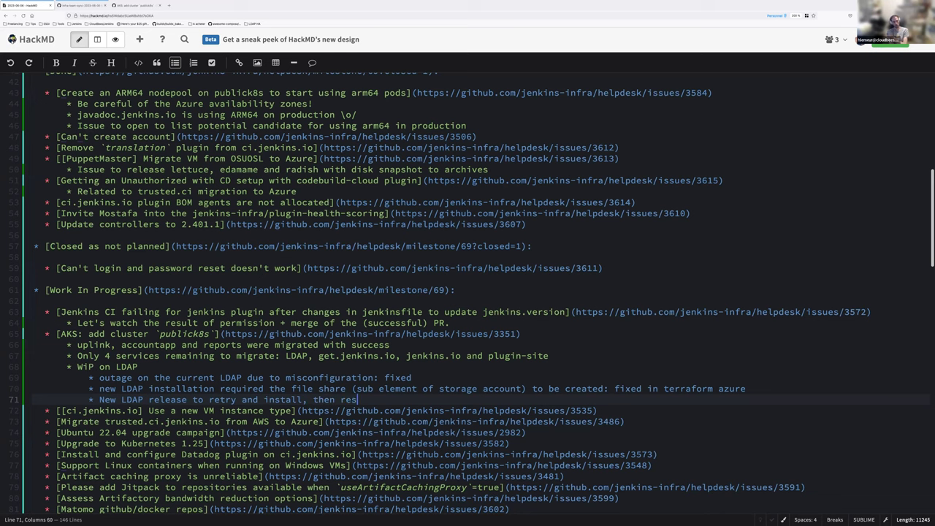
{"action": "type", "text": "tore an existin"}
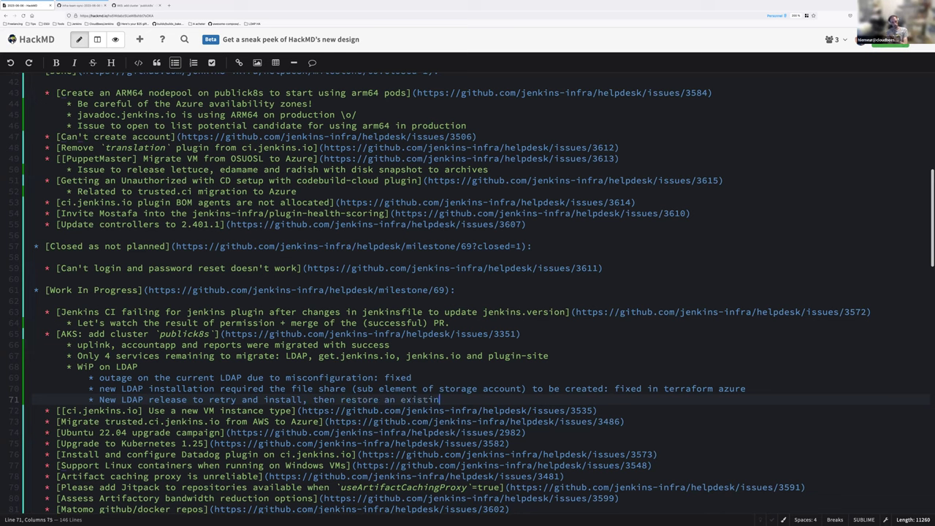
{"action": "type", "text": "g dump to check if it works"}
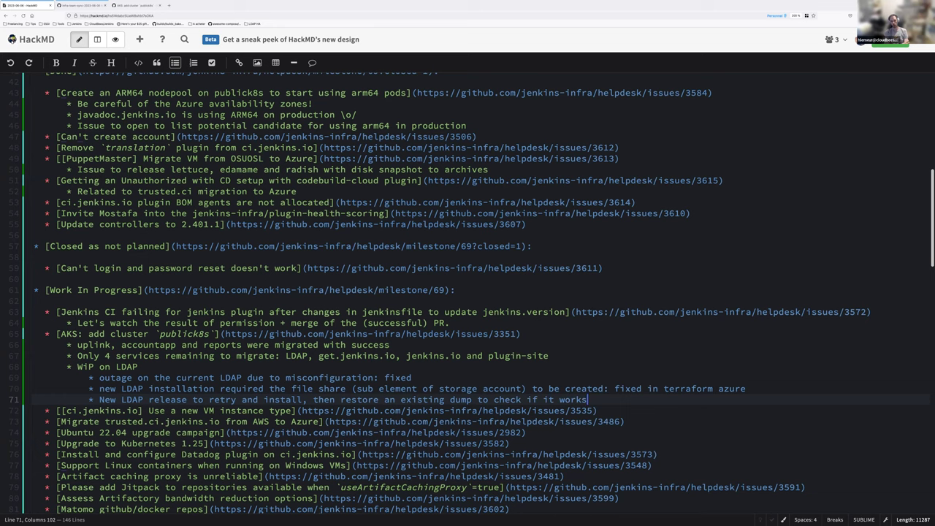
Step: Add another nested LDAP bullet reading "Announcement to be done once end to end test will be done"
{"action": "key", "text": "Return"}
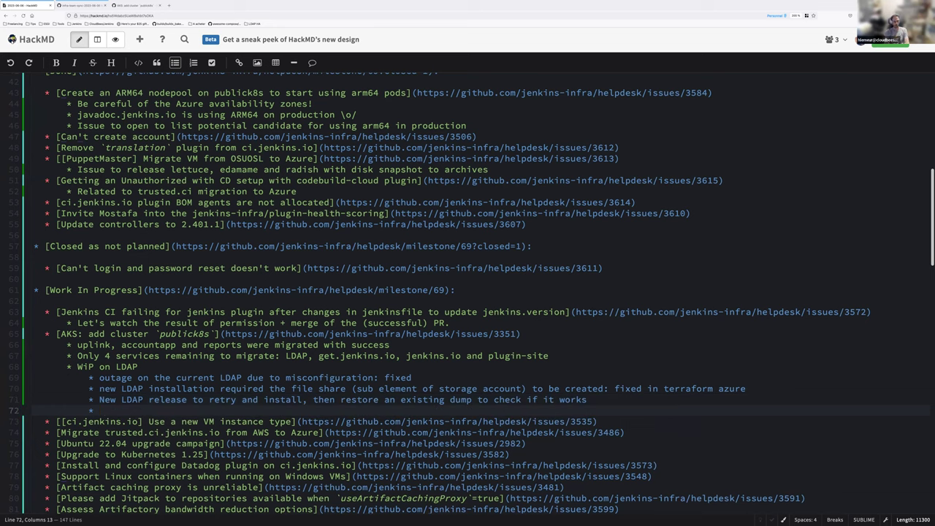
{"action": "type", "text": "Announcement "}
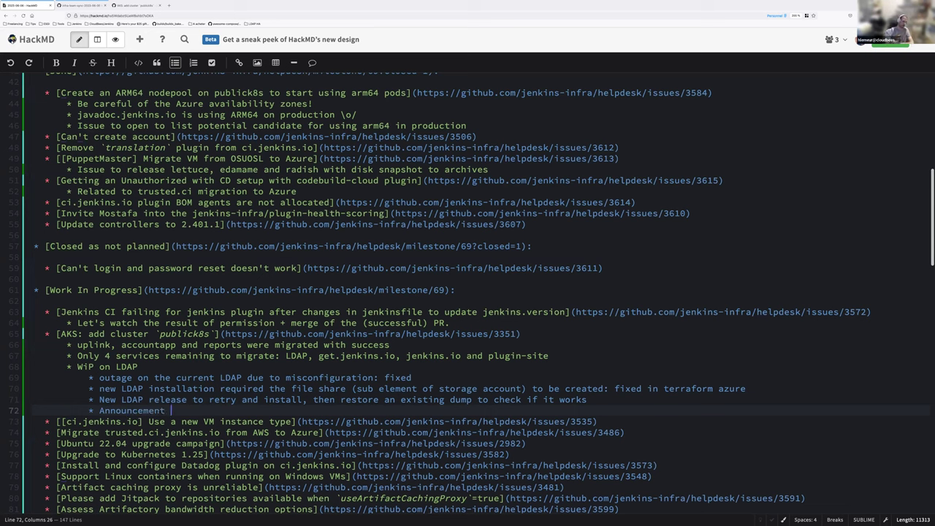
{"action": "type", "text": "to be done once "}
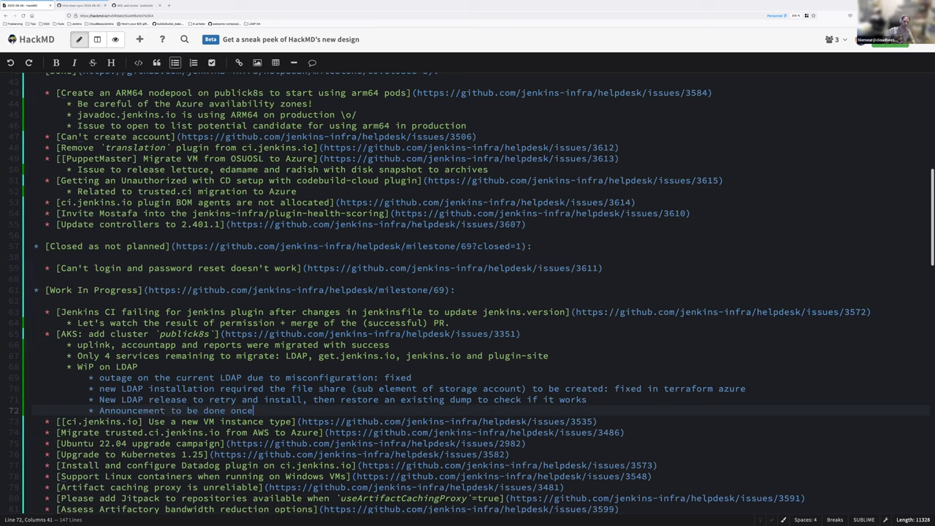
{"action": "type", "text": "end to end test will "}
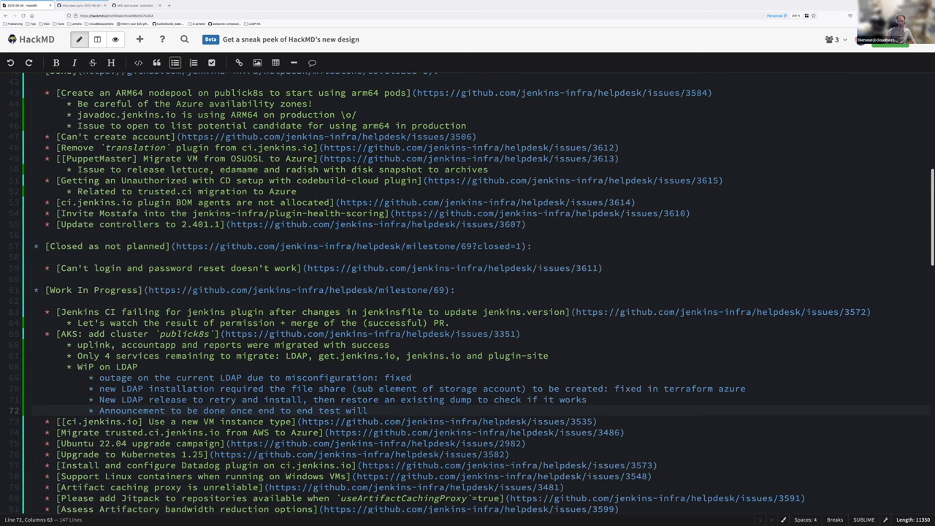
{"action": "type", "text": " be done"}
{"action": "key", "text": "ctrl+Left"}
{"action": "key", "text": "ctrl+Left"}
{"action": "key", "text": "BackSpace"}
{"action": "key", "text": "End"}
Step: Add a final LDAP bullet reading "Should not create outage during migration as no write will be done after the last dump/restore"
{"action": "key", "text": "Return"}
{"action": "type", "text": "Should not "}
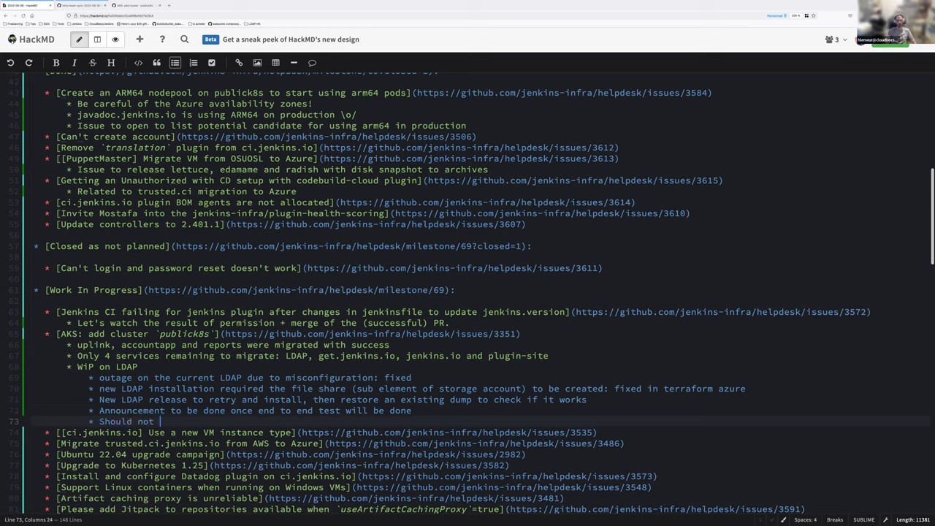
{"action": "type", "text": "create outage during migra"}
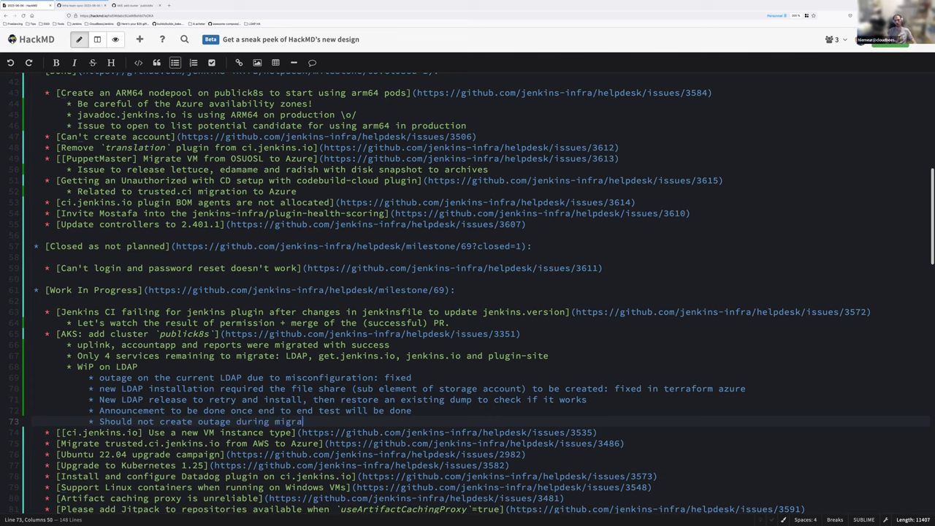
{"action": "type", "text": "tion as no write will be done after the last dump/restore"}
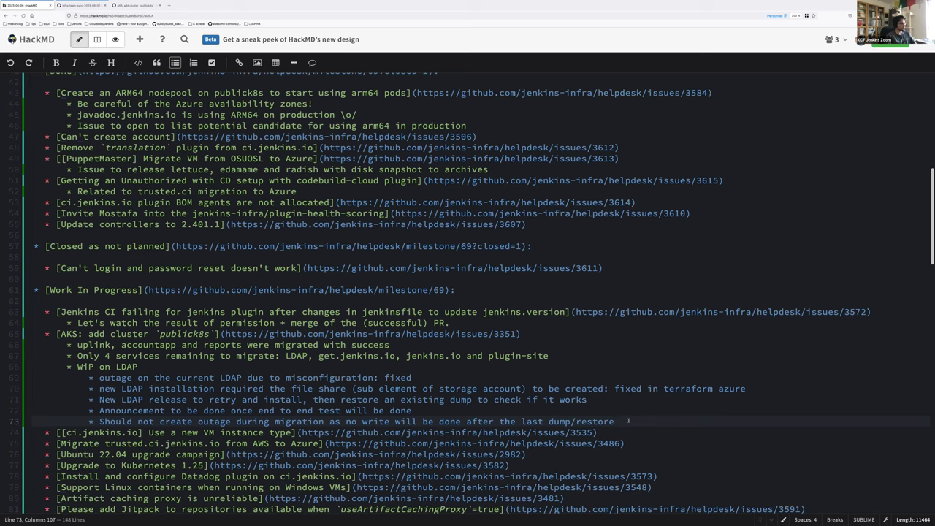
{"action": "scroll", "coordinate": [130, 345], "scroll_direction": "down", "scroll_amount": 2}
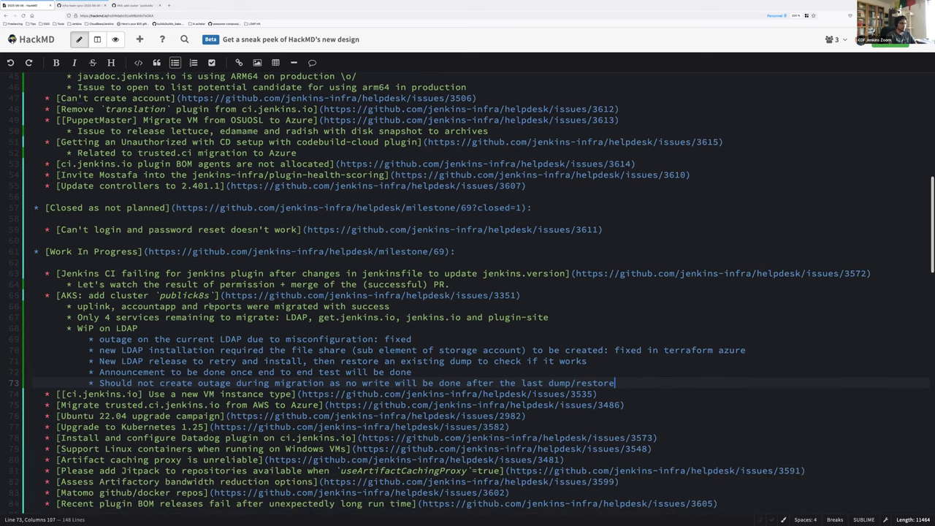
{"action": "scroll", "coordinate": [222, 297], "scroll_direction": "down", "scroll_amount": 1}
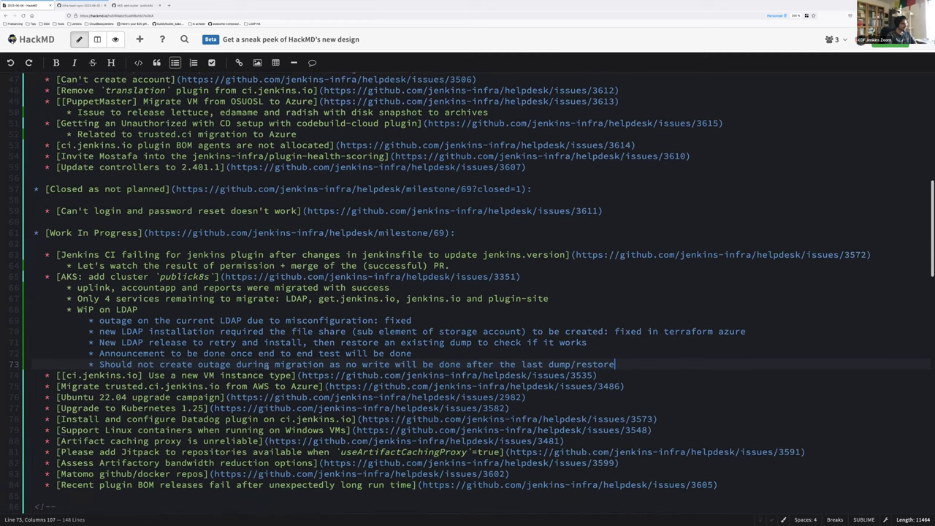
{"action": "left_click", "coordinate": [299, 375]}
{"action": "key", "text": "shift+End"}
{"action": "key", "text": "shift+Left"}
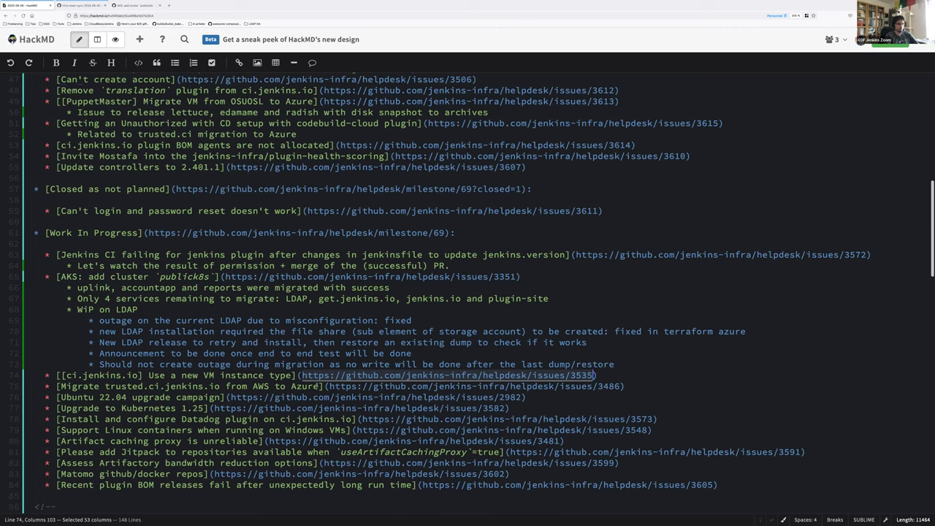
{"action": "left_click", "coordinate": [275, 385]}
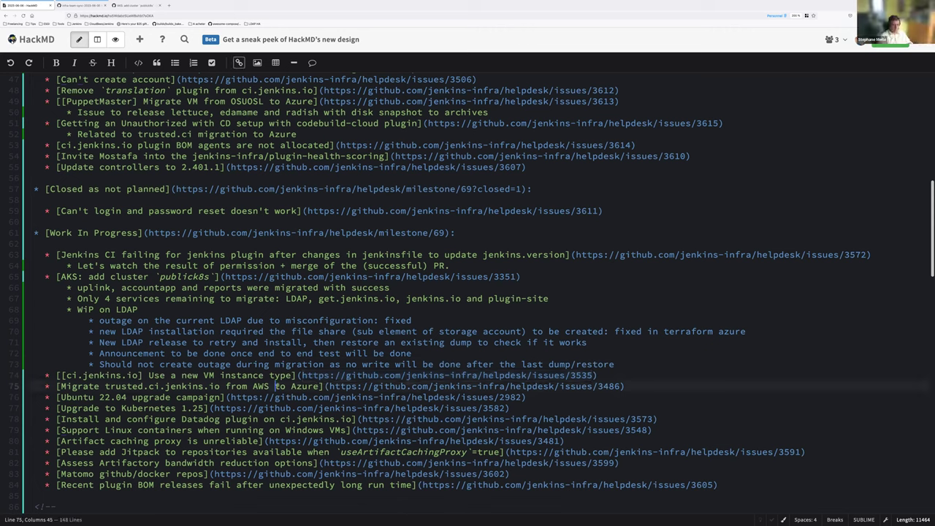
Step: Add a nested bullet reading "data disk rsync to do" under the "[ci.jenkins.io] Use a new VM instance type" issue
{"action": "left_click", "coordinate": [601, 375]}
{"action": "key", "text": "Return"}
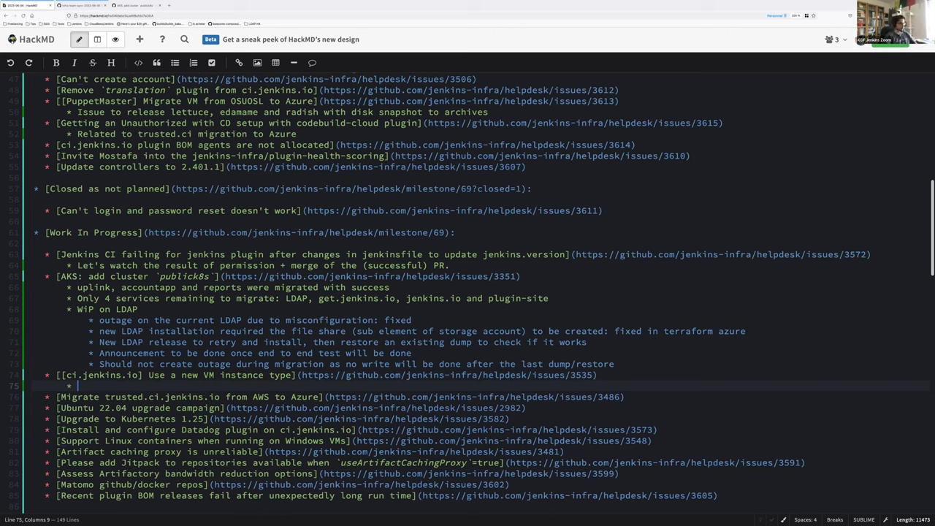
{"action": "type", "text": "data d"}
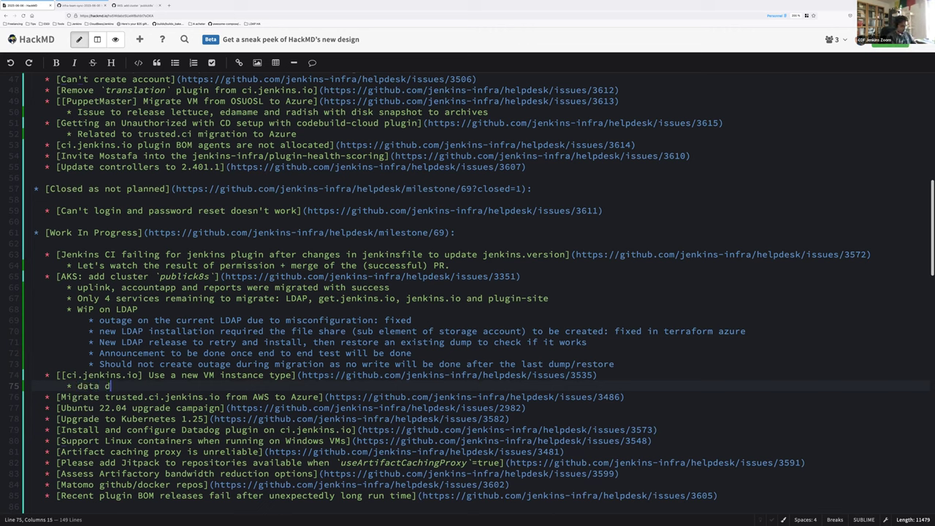
{"action": "type", "text": "isk rsync to do"}
Step: Add a second VM instance type bullet reading "Azure VM agent to inbound in the new subnet" and begin a parenthesised remark at its end
{"action": "key", "text": "Return"}
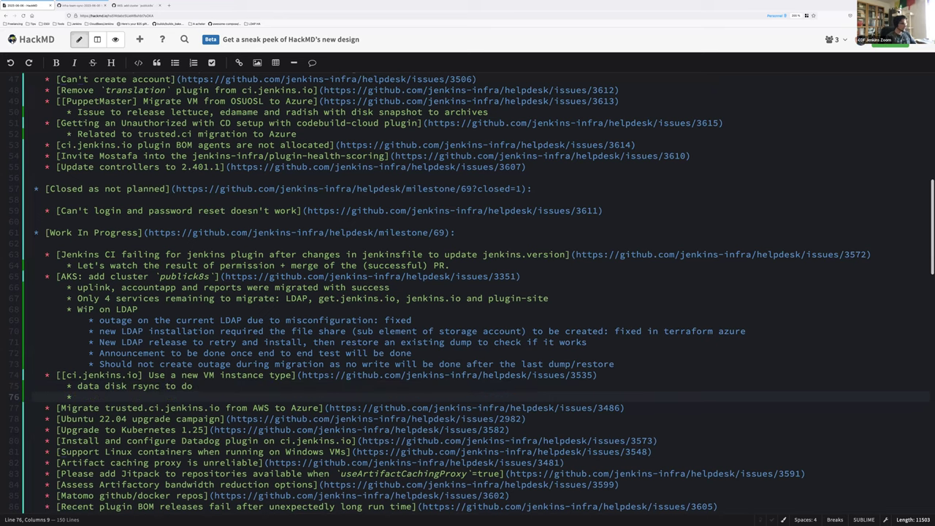
{"action": "scroll", "coordinate": [575, 468], "scroll_direction": "down", "scroll_amount": 1}
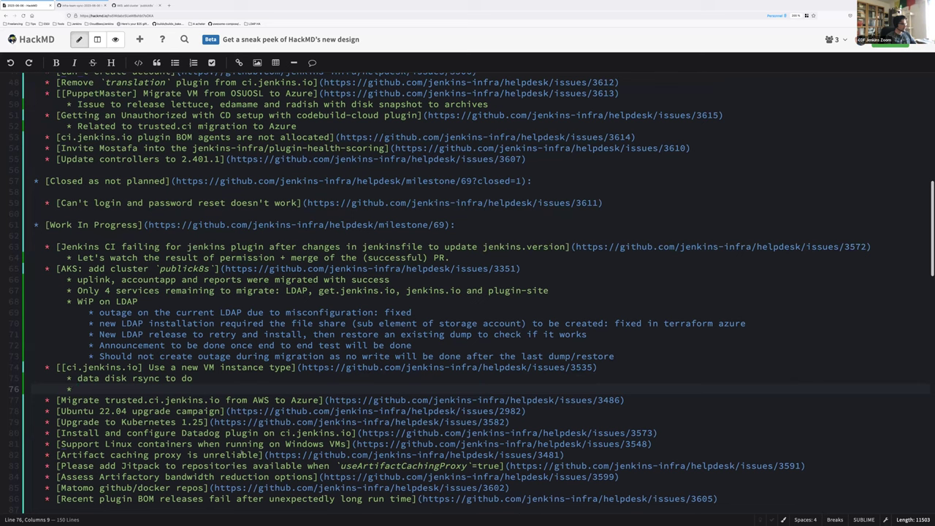
{"action": "triple_click", "coordinate": [151, 454]}
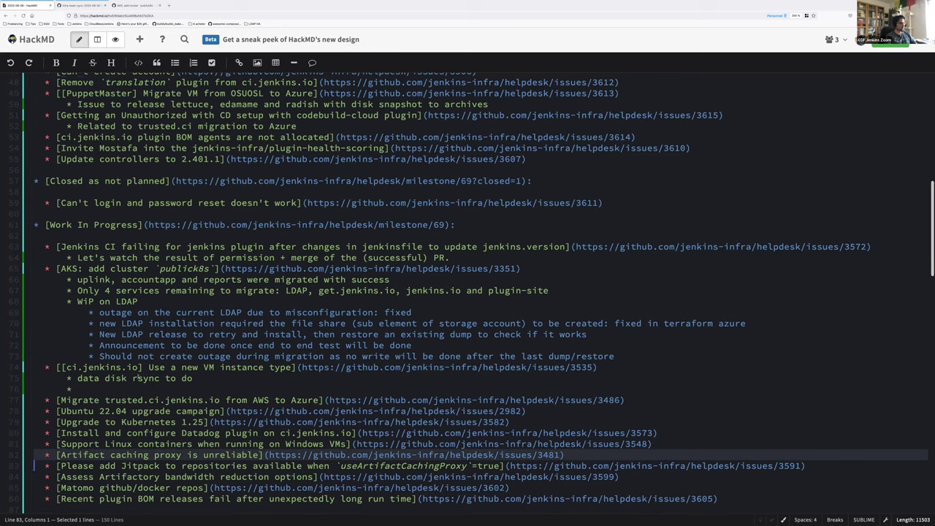
{"action": "left_click", "coordinate": [118, 388]}
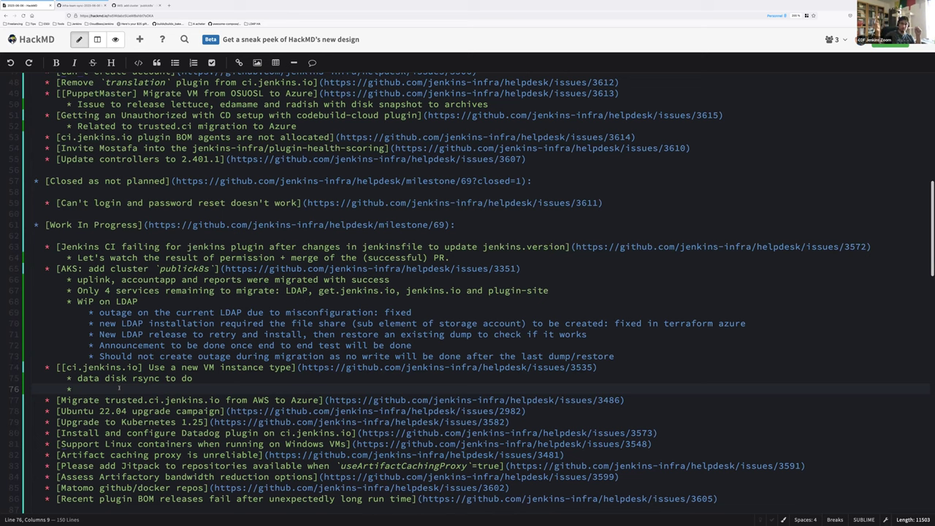
{"action": "type", "text": "agent"}
{"action": "key", "text": "ctrl+Left"}
{"action": "type", "text": "Azure VM"}
{"action": "key", "text": "End"}
{"action": "type", "text": "to inbou"}
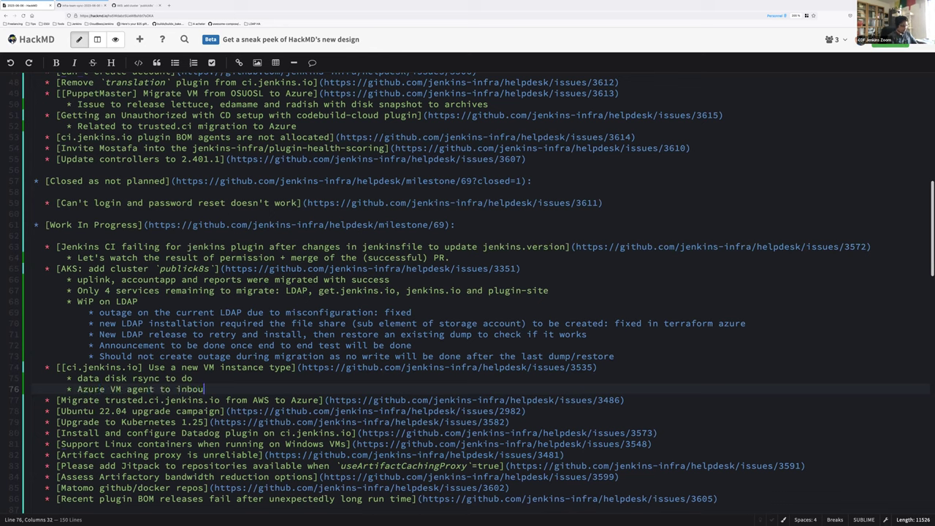
{"action": "type", "text": "nd in the new subnet (requi"}
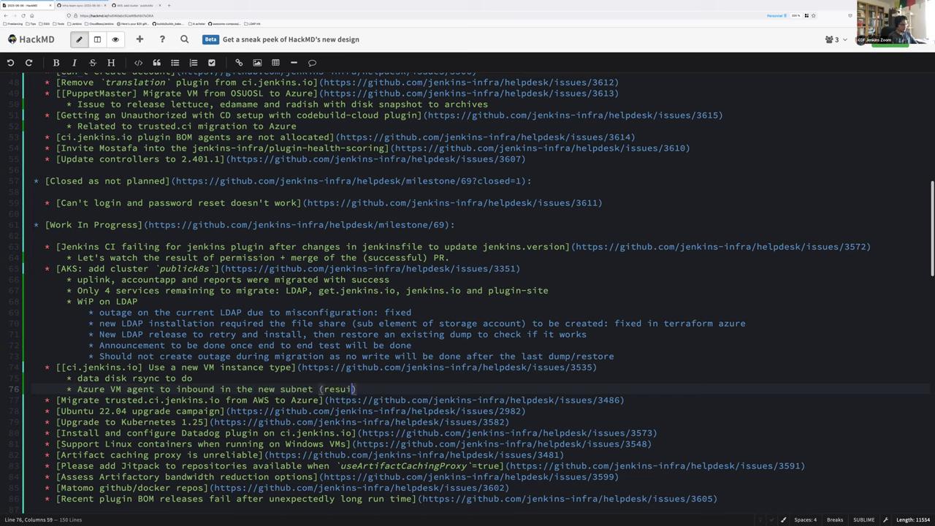
Step: Correct and complete the parenthesised remark ending the Azure VM agent bullet so that it reads "(required)"
{"action": "key", "text": "Left"}
{"action": "key", "text": "Left"}
{"action": "key", "text": "BackSpace"}
{"action": "type", "text": "q"}
{"action": "key", "text": "Right"}
{"action": "key", "text": "Right"}
{"action": "type", "text": "red"}
{"action": "key", "text": "Right"}
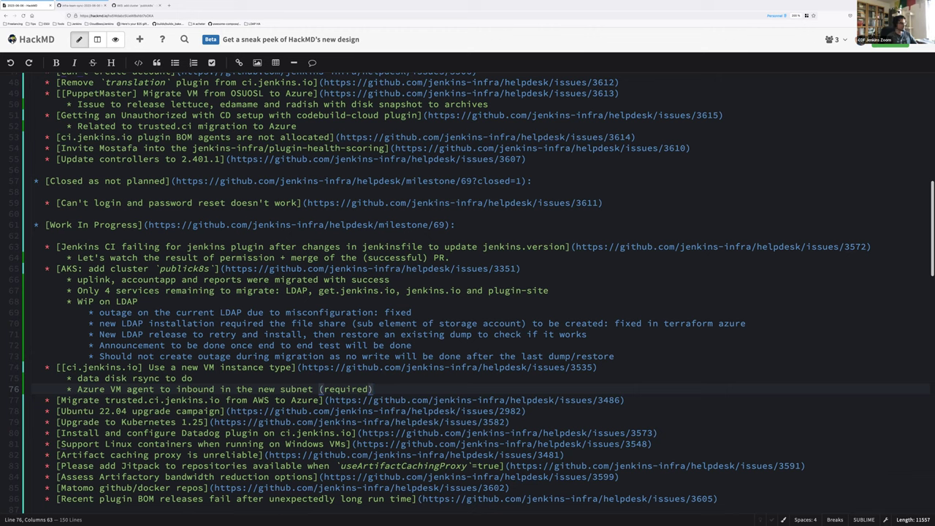
Step: Under the trusted.ci.jenkins.io migration issue, add a nested bullet reading "last one mile: update VM agent quota or type for us east 2"
{"action": "left_click", "coordinate": [624, 401]}
{"action": "key", "text": "Return"}
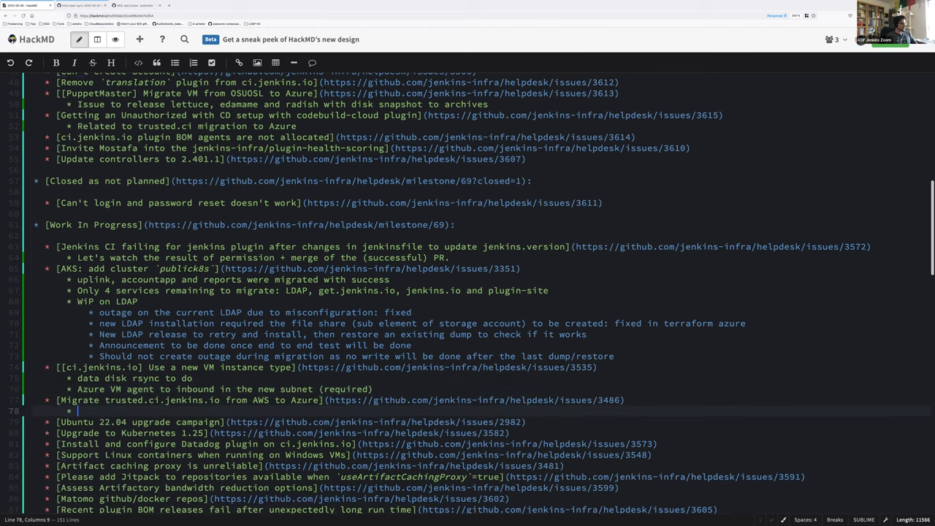
{"action": "type", "text": "Done"}
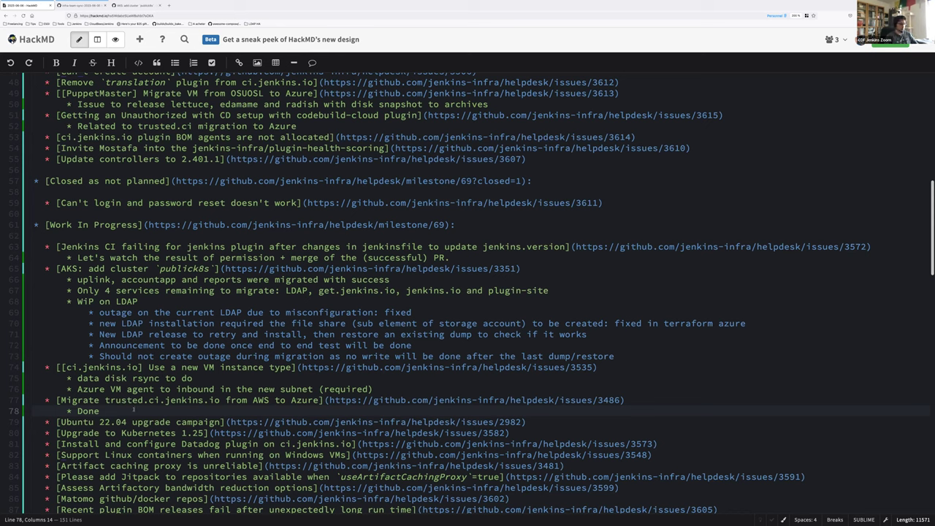
{"action": "key", "text": "BackSpace"}
{"action": "key", "text": "BackSpace"}
{"action": "key", "text": "BackSpace"}
{"action": "key", "text": "BackSpace"}
{"action": "type", "text": "last one mile: update "}
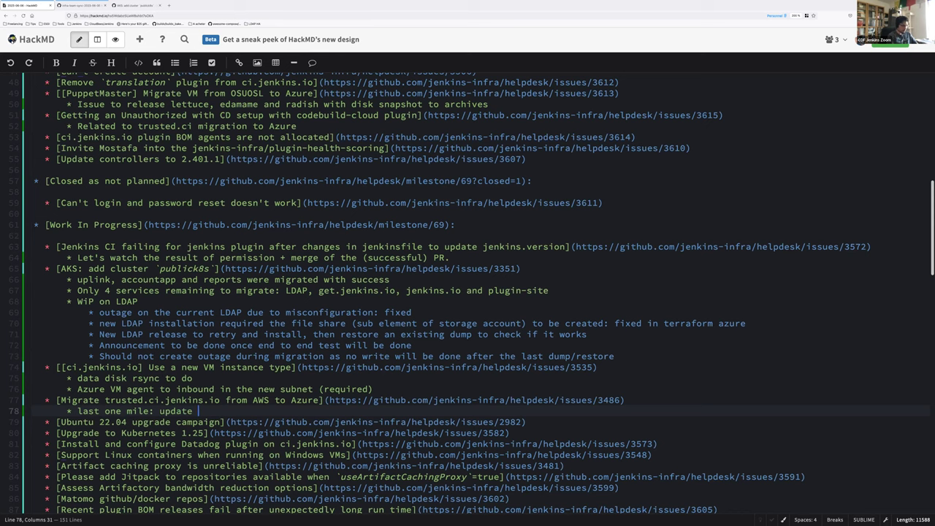
{"action": "type", "text": "VM agent quota"}
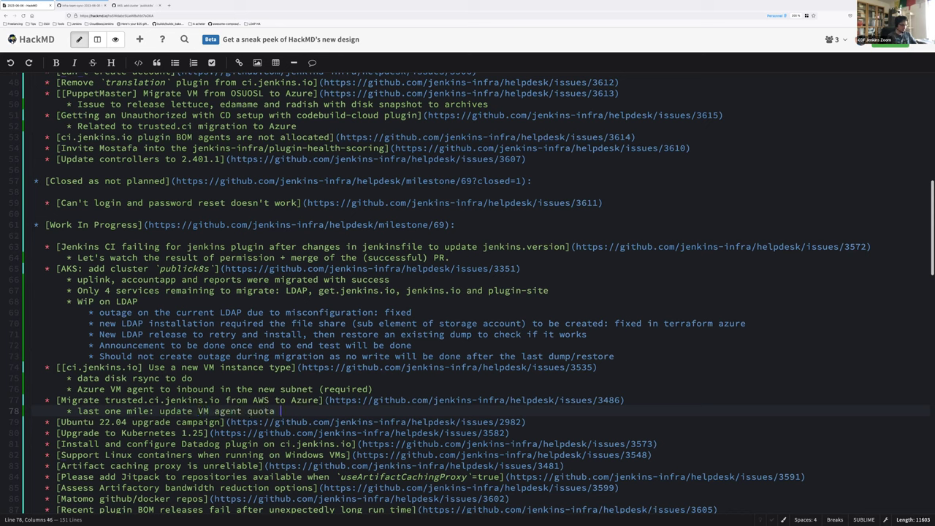
{"action": "type", "text": " or type for us east 2"}
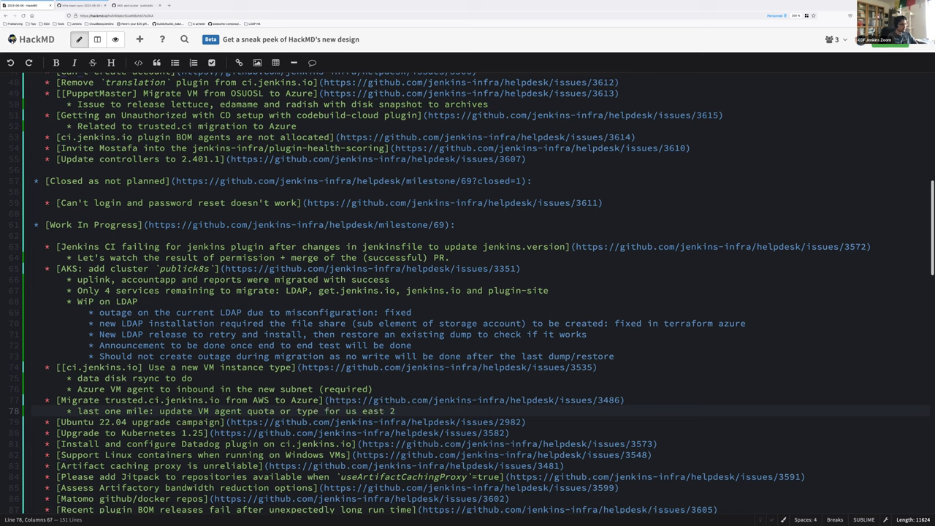
Step: Add a nested bullet reading "cert.ci.jenkins.io" under the Ubuntu 22.04 upgrade campaign issue
{"action": "key", "text": "Down"}
{"action": "key", "text": "End"}
{"action": "key", "text": "Return"}
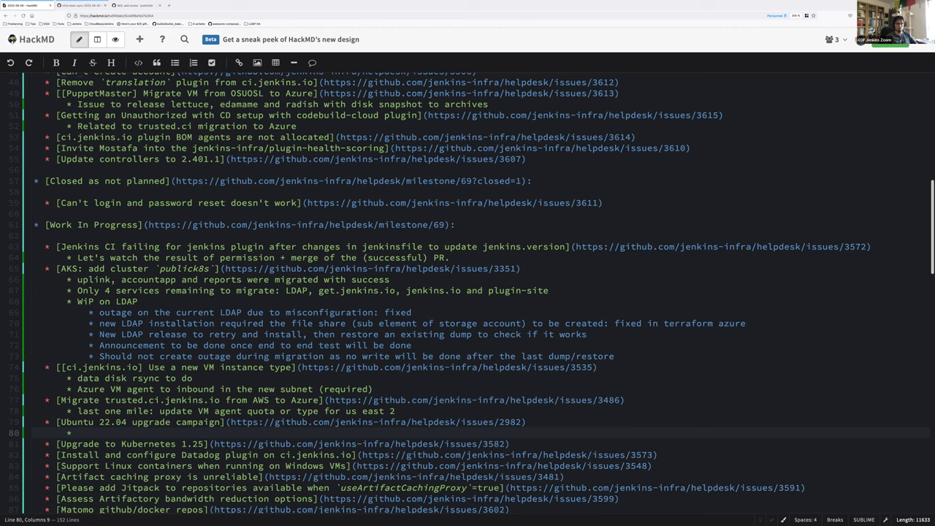
{"action": "key", "text": "Up"}
{"action": "key", "text": "Up"}
{"action": "key", "text": "Up"}
{"action": "key", "text": "Home"}
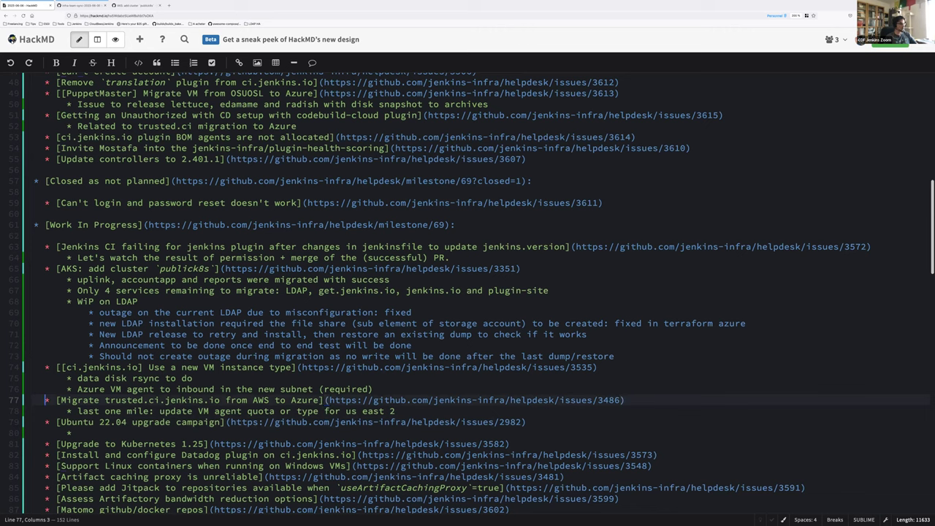
{"action": "key", "text": "Down"}
{"action": "key", "text": "Down"}
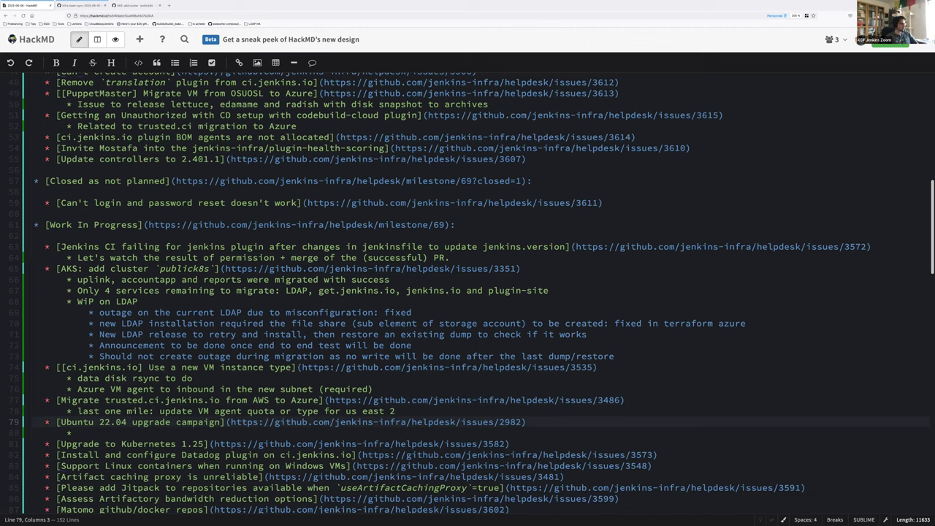
{"action": "key", "text": "Down"}
{"action": "key", "text": "End"}
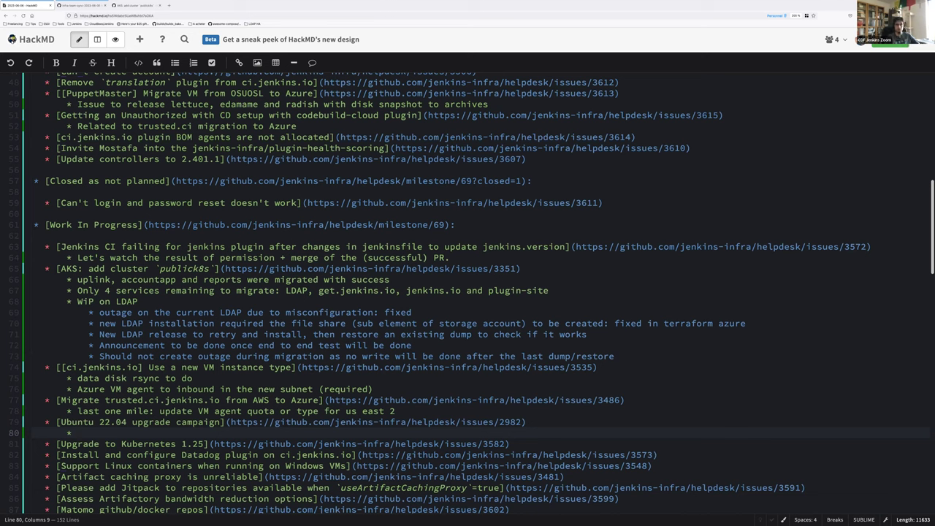
{"action": "type", "text": "cert.ci.jenkins.io"}
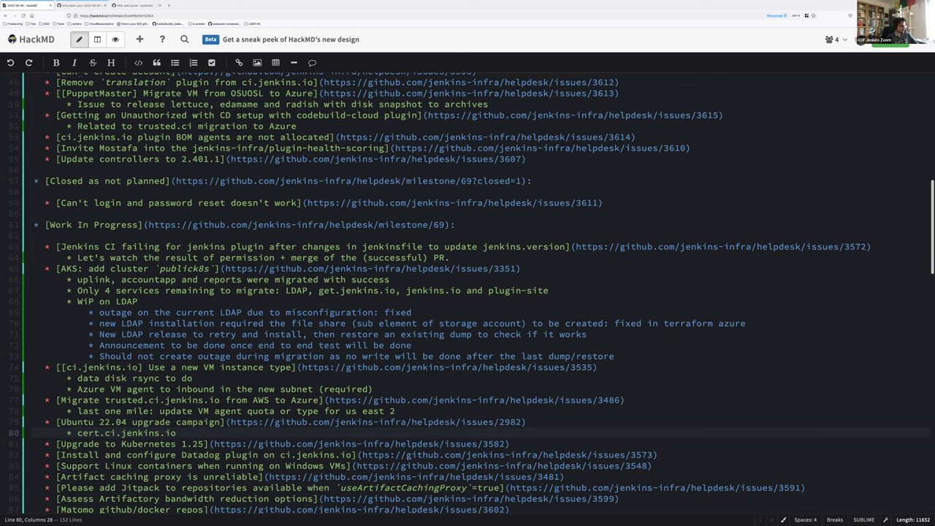
Step: Add a nested bullet reading "back to backlog" under the Upgrade to Kubernetes 1.25 issue
{"action": "left_click", "coordinate": [509, 443]}
{"action": "key", "text": "Return"}
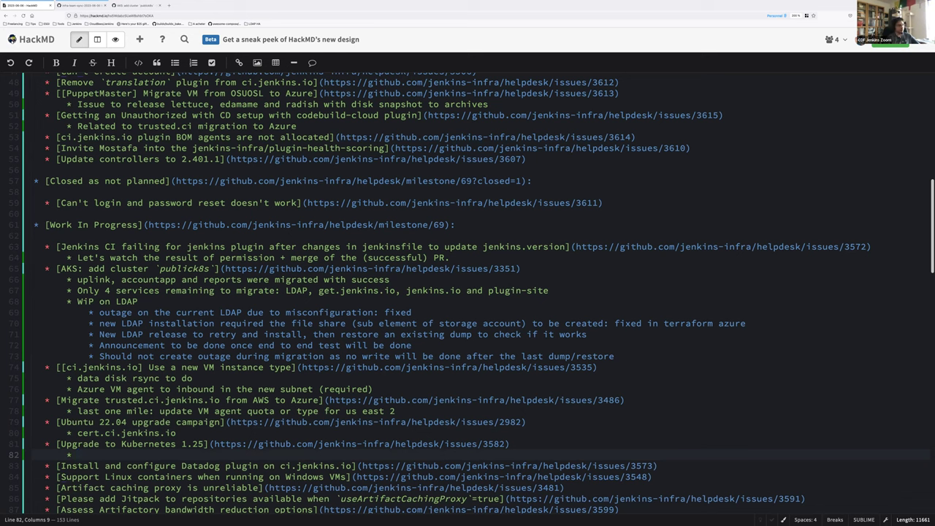
{"action": "left_click", "coordinate": [46, 444]}
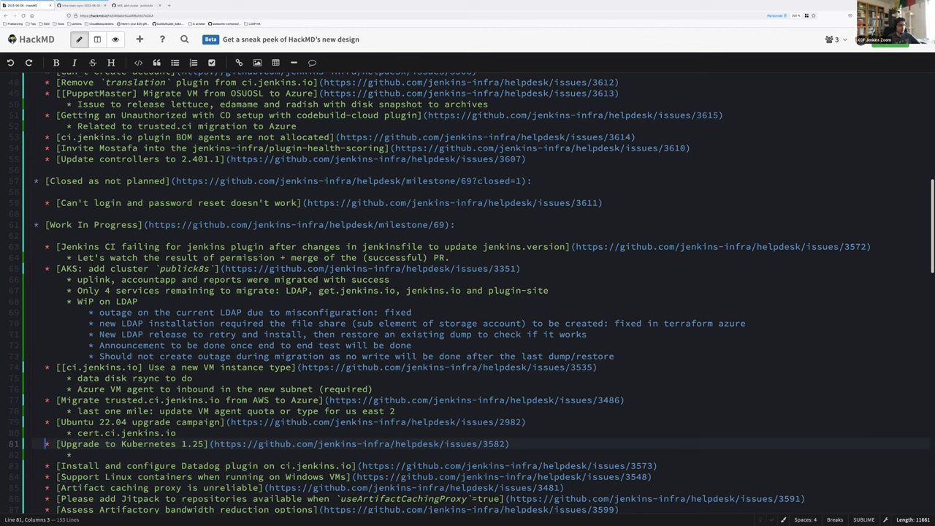
{"action": "left_click", "coordinate": [77, 455]}
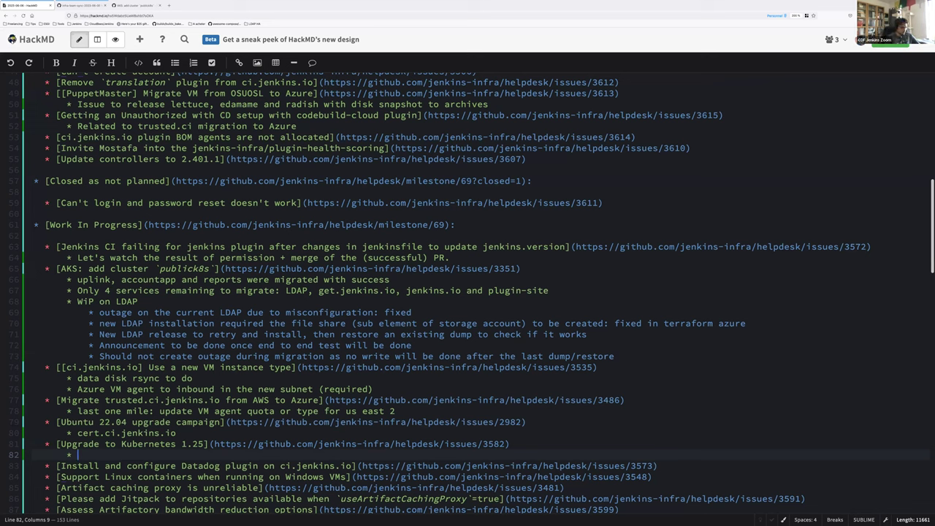
{"action": "type", "text": "back "}
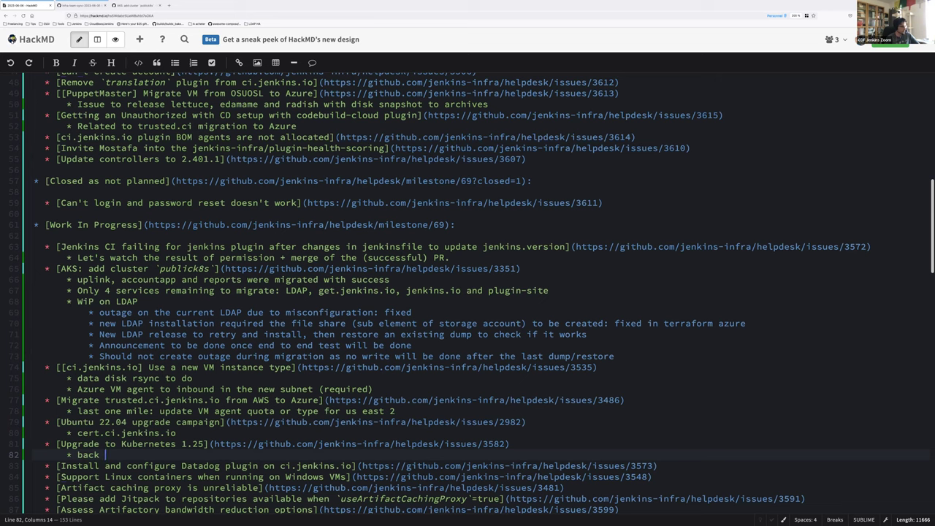
{"action": "type", "text": "to backlog"}
Step: Add a nested bullet reading "Did not had time to work on this" under the Datadog plugin issue
{"action": "left_click", "coordinate": [660, 466]}
{"action": "key", "text": "Return"}
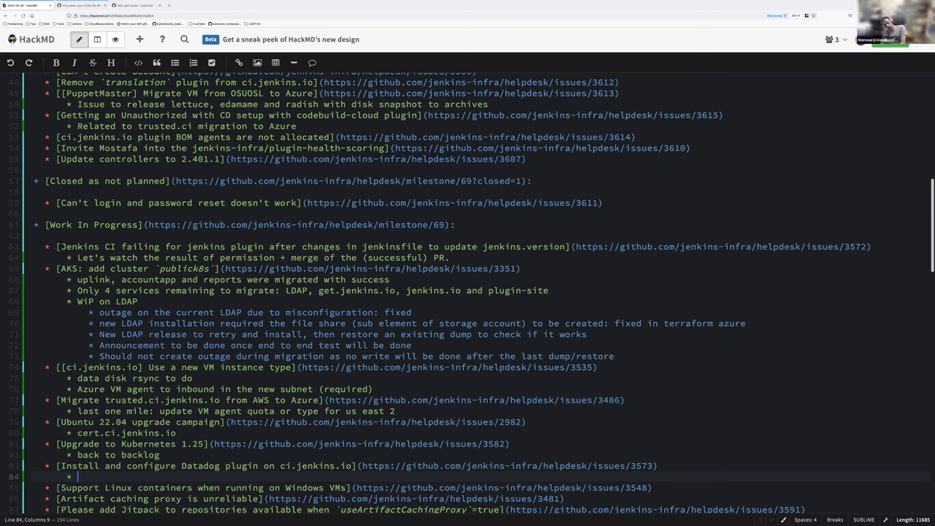
{"action": "type", "text": "No tim"}
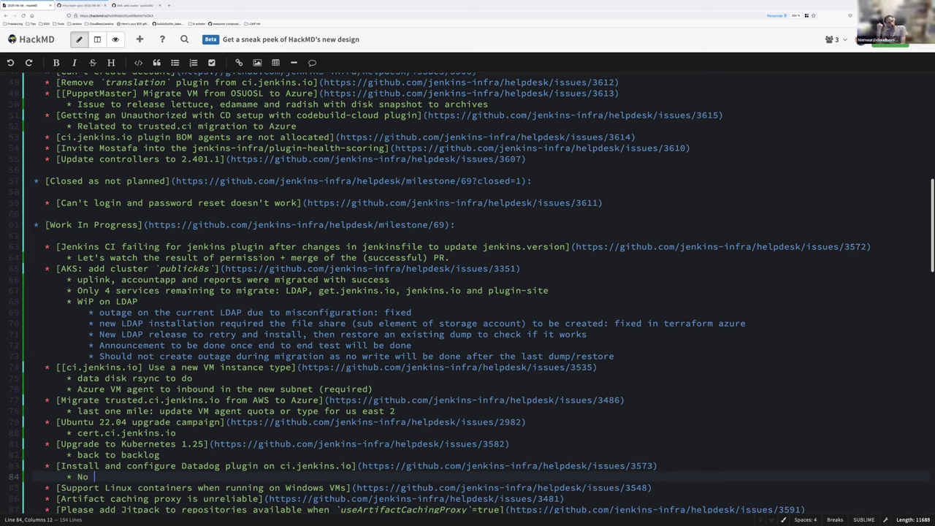
{"action": "key", "text": "ctrl+shift+Left"}
{"action": "key", "text": "ctrl+shift+Left"}
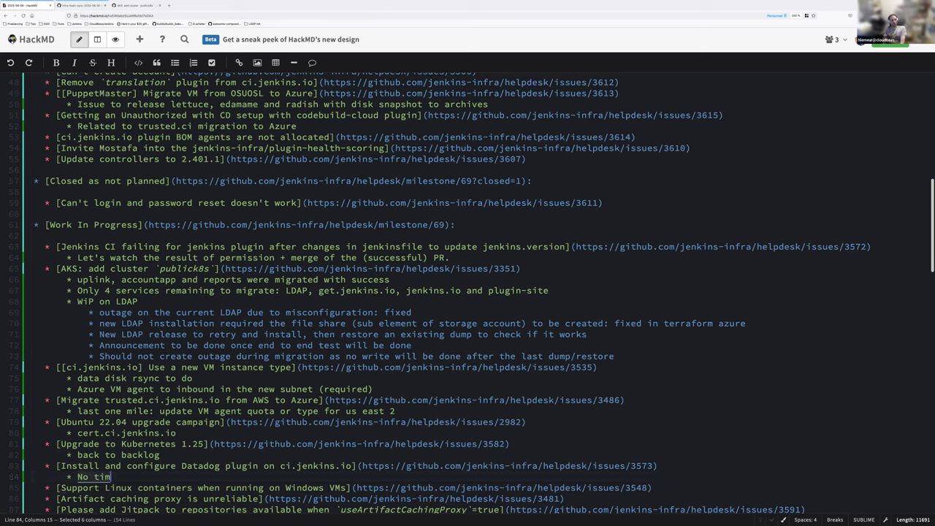
{"action": "type", "text": "Did not had time"}
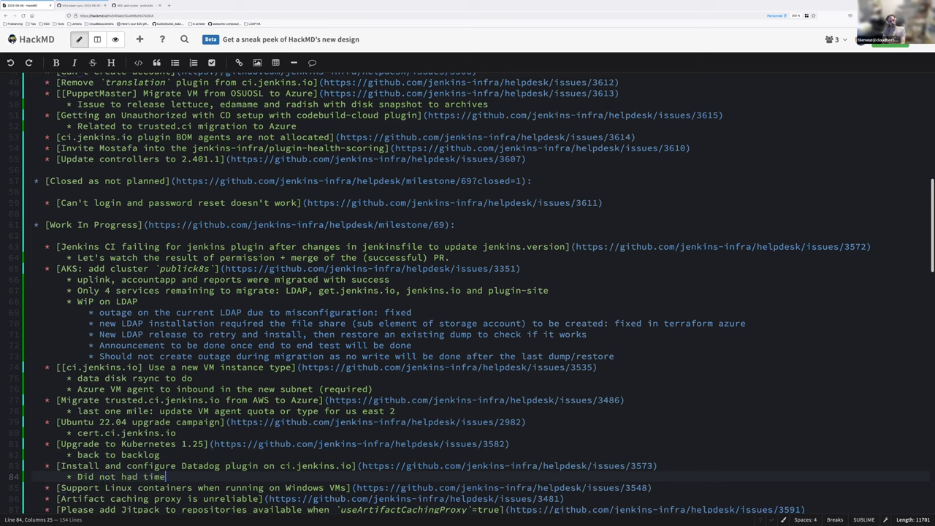
{"action": "type", "text": " to work on this"}
Step: Add a second bullet reading "Need sync on this" under the Datadog plugin issue
{"action": "key", "text": "Return"}
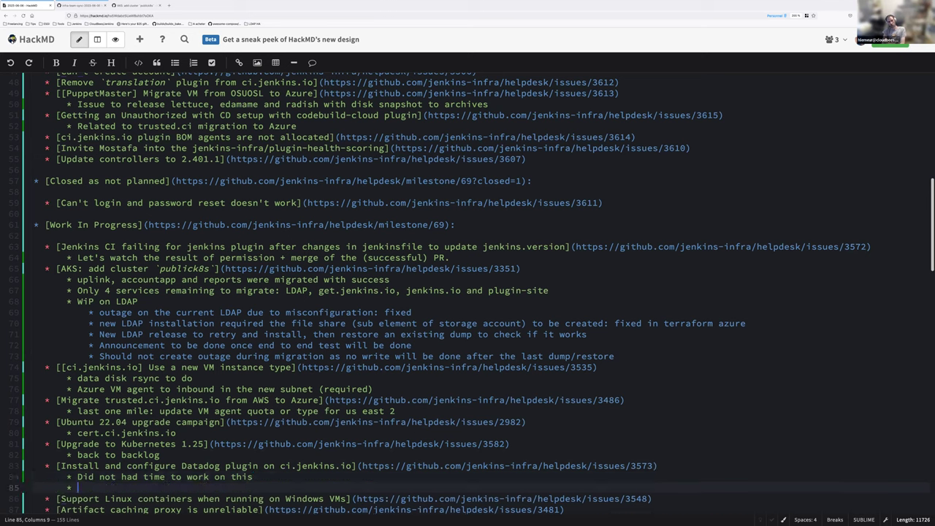
{"action": "type", "text": "Need"}
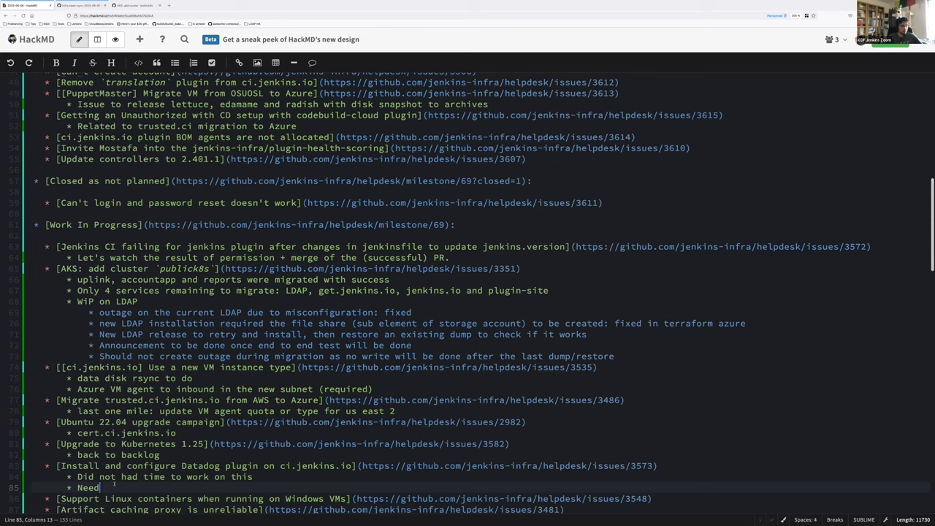
{"action": "type", "text": "sync"}
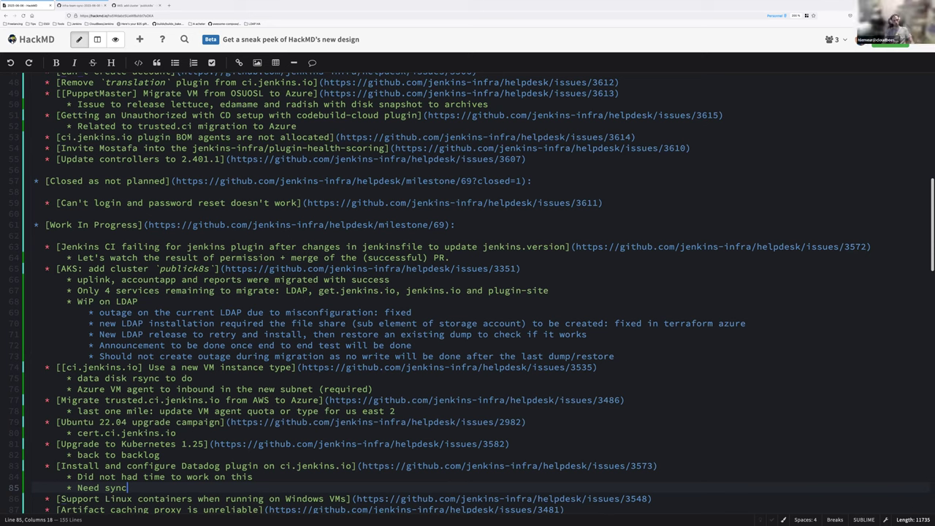
{"action": "type", "text": "on this"}
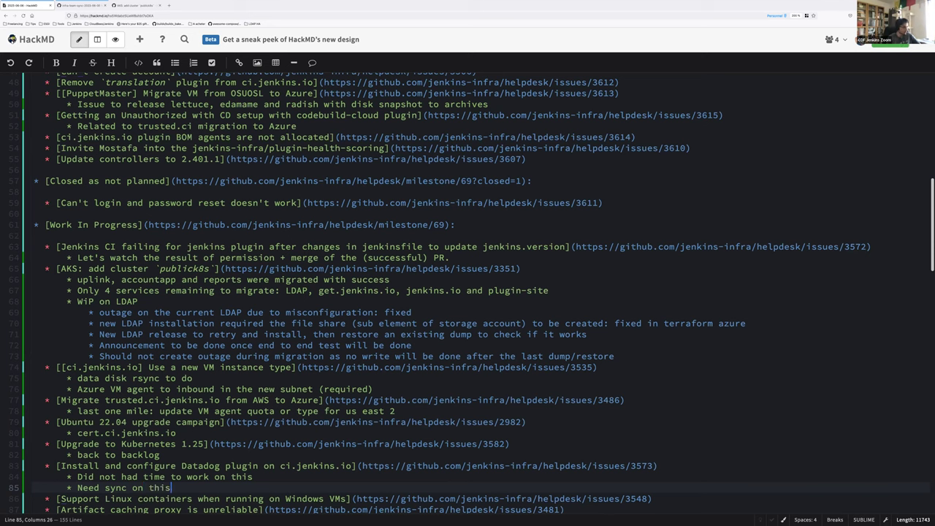
Step: Append ". Thursday?" to the Datadog "Need sync on this" bullet and add a nested "back to backlog" bullet under the Support Linux containers issue
{"action": "type", "text": ". Thursday?"}
{"action": "key", "text": "Down"}
{"action": "key", "text": "End"}
{"action": "key", "text": "Return"}
{"action": "scroll", "coordinate": [144, 483], "scroll_direction": "down", "scroll_amount": 1}
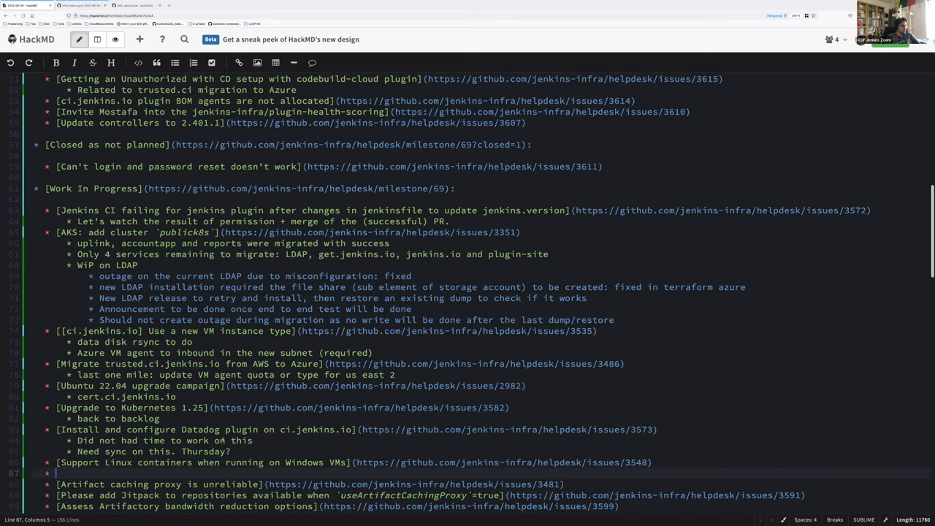
{"action": "key", "text": "Tab"}
{"action": "key", "text": "Tab"}
{"action": "key", "text": "shift+Tab"}
{"action": "type", "text": "* back to backlog"}
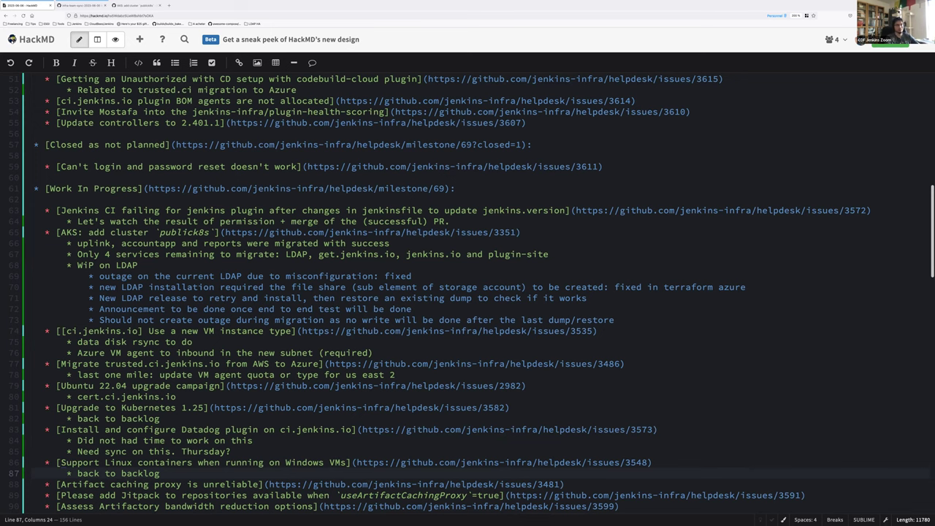
Step: Insert an empty nested bullet under the issue asking to add Jitpack to the available repositories
{"action": "scroll", "coordinate": [270, 435], "scroll_direction": "down", "scroll_amount": 1}
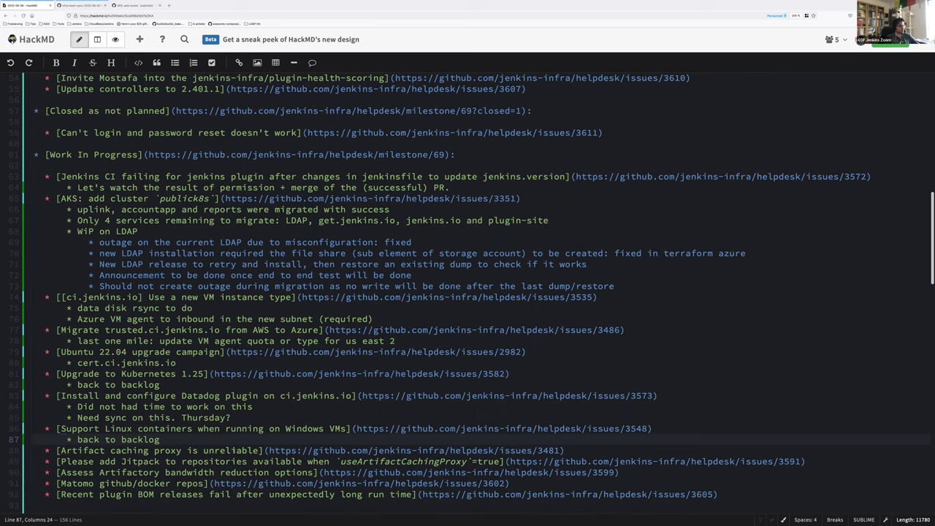
{"action": "left_click", "coordinate": [235, 450]}
{"action": "left_click", "coordinate": [212, 440]}
{"action": "left_click", "coordinate": [592, 448]}
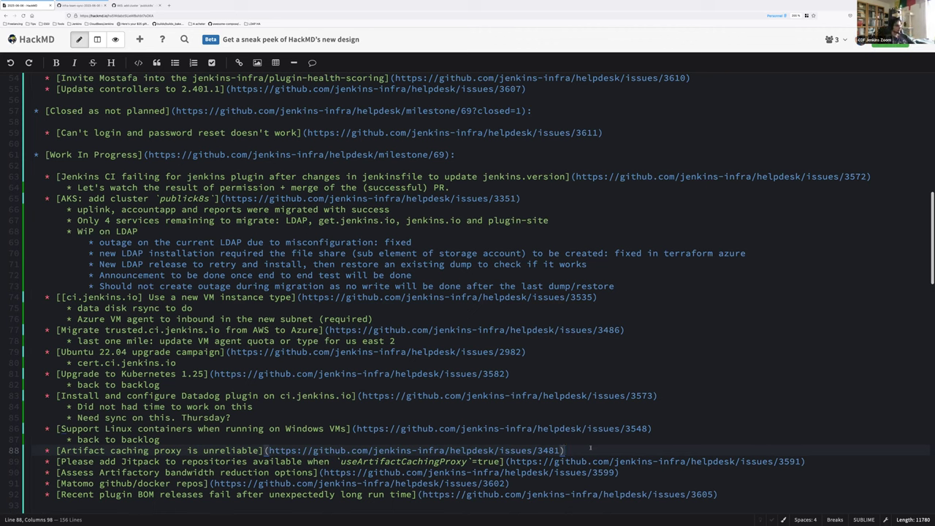
{"action": "key", "text": "Down"}
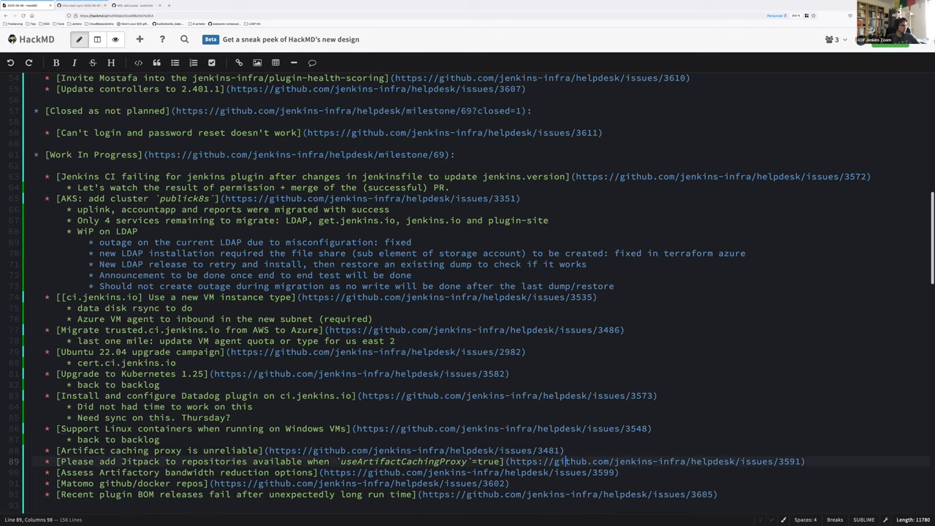
{"action": "left_click", "coordinate": [510, 461]}
{"action": "left_click_drag", "start_coordinate": [510, 461], "coordinate": [802, 461]}
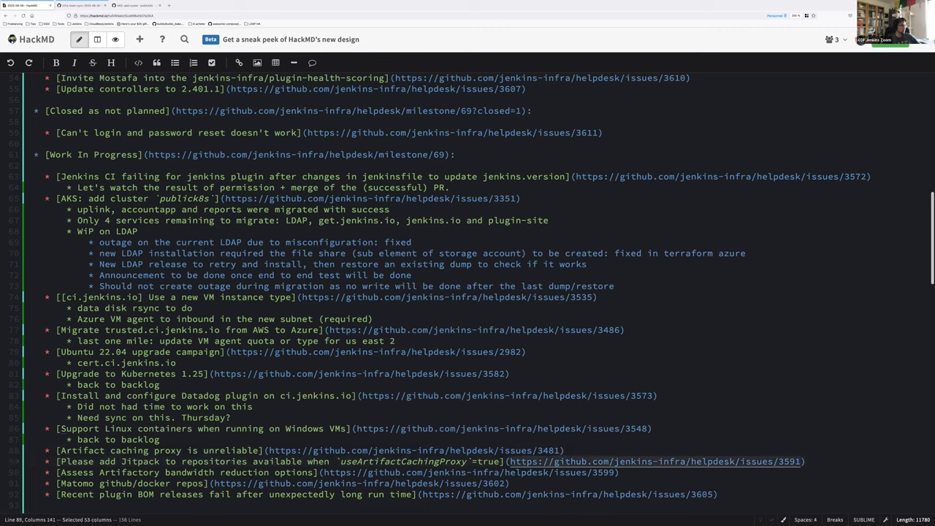
{"action": "key", "text": "End"}
{"action": "key", "text": "Return"}
{"action": "key", "text": "Tab"}
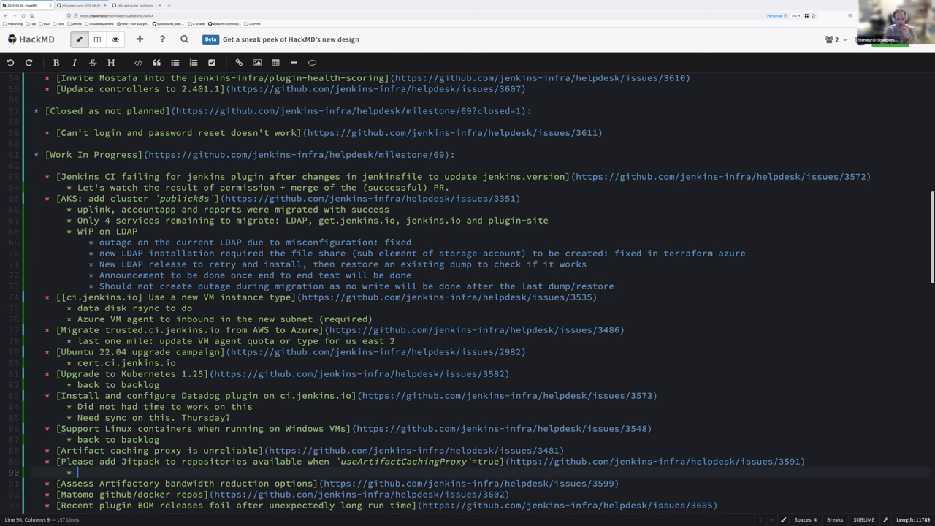
Step: Copy the URL of the Jitpack issue (helpdesk issue 3591) from the notes and open it in a new browser tab
{"action": "left_click_drag", "start_coordinate": [510, 461], "coordinate": [803, 461]}
{"action": "key", "text": "ctrl+c"}
{"action": "key", "text": "ctrl+t"}
{"action": "key", "text": "ctrl+v"}
{"action": "key", "text": "Return"}
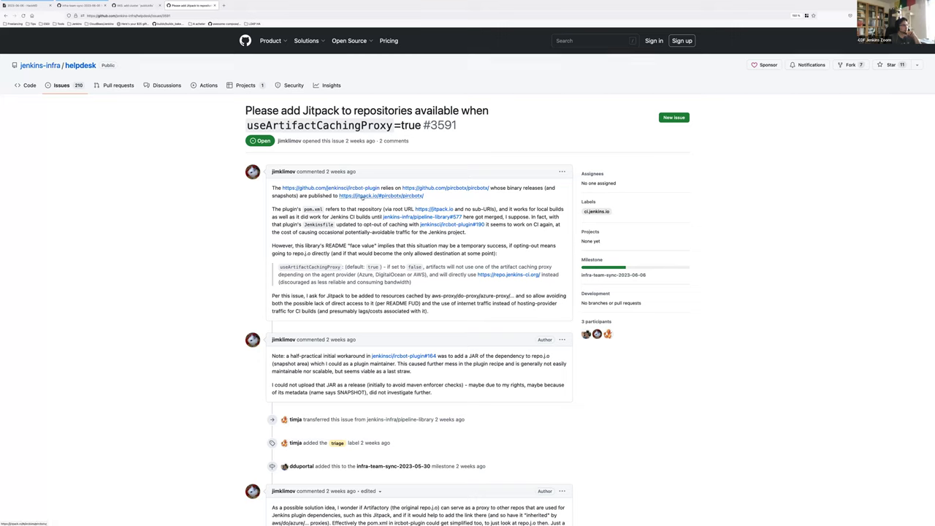
Step: Examine the Jitpack issue's description, the workaround comment and the proposal to use Artifactory as a proxy for other repositories
{"action": "left_click_drag", "start_coordinate": [424, 195], "coordinate": [338, 196]}
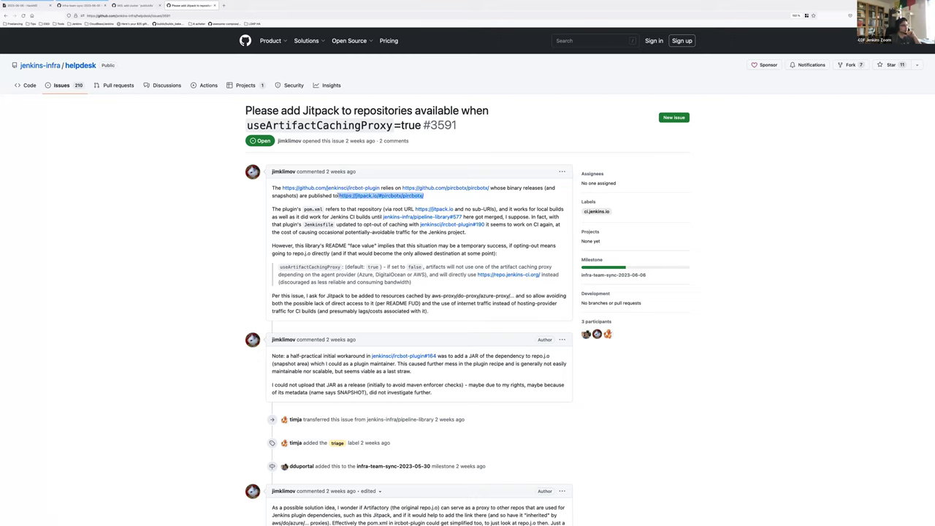
{"action": "left_click", "coordinate": [203, 219]}
{"action": "scroll", "coordinate": [206, 220], "scroll_direction": "down", "scroll_amount": 1}
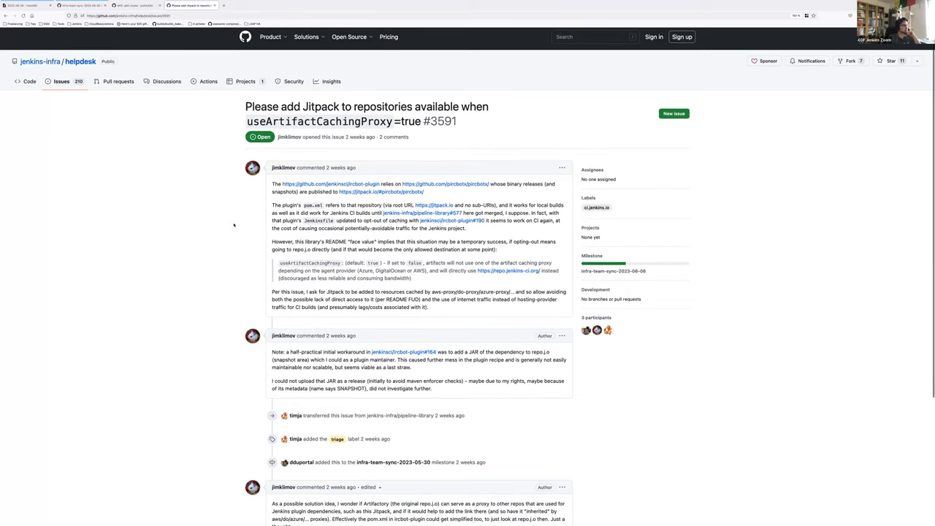
{"action": "scroll", "coordinate": [261, 222], "scroll_direction": "down", "scroll_amount": 1}
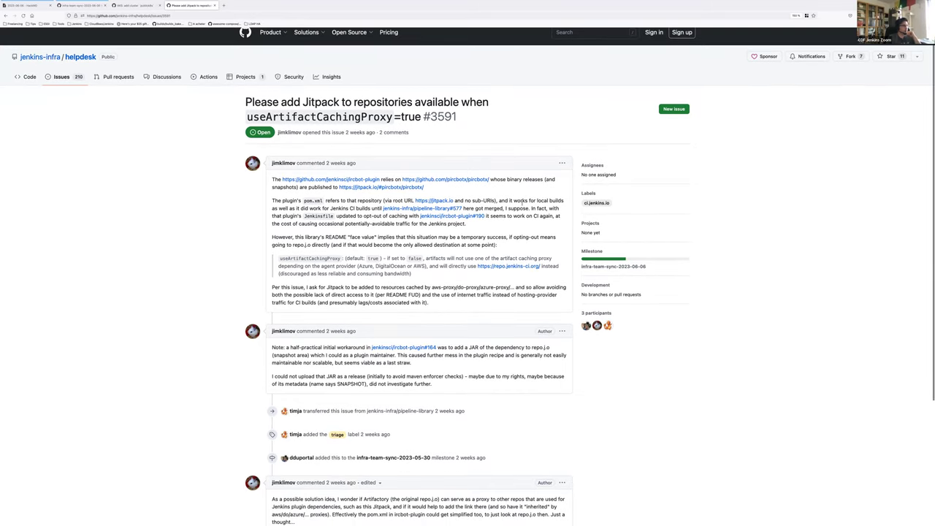
{"action": "left_click_drag", "start_coordinate": [523, 202], "coordinate": [529, 209]}
{"action": "left_click", "coordinate": [343, 208]}
{"action": "mouse_move", "coordinate": [433, 209]}
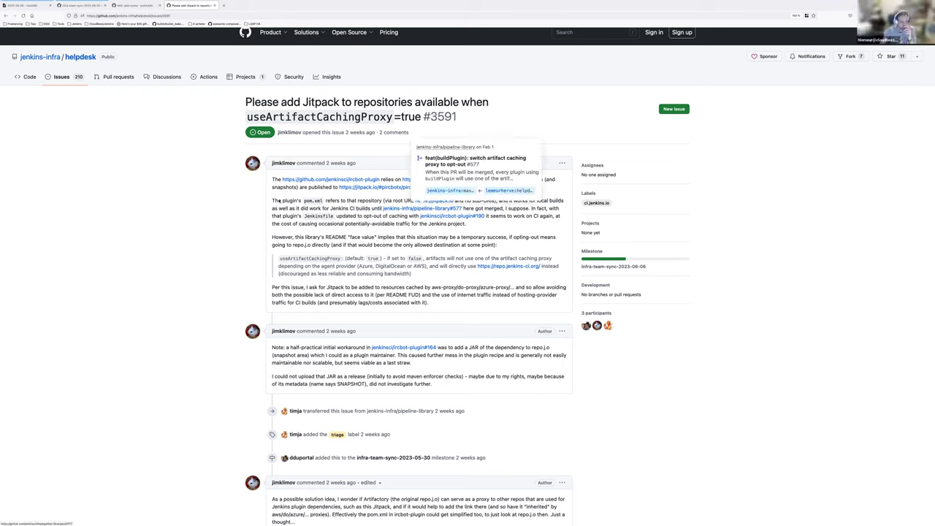
{"action": "scroll", "coordinate": [163, 219], "scroll_direction": "down", "scroll_amount": 1}
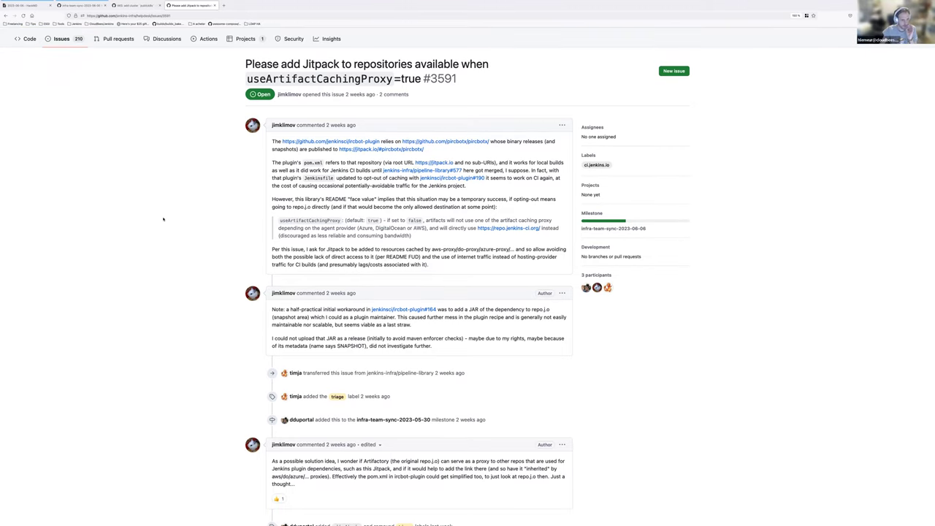
{"action": "scroll", "coordinate": [163, 219], "scroll_direction": "down", "scroll_amount": 1}
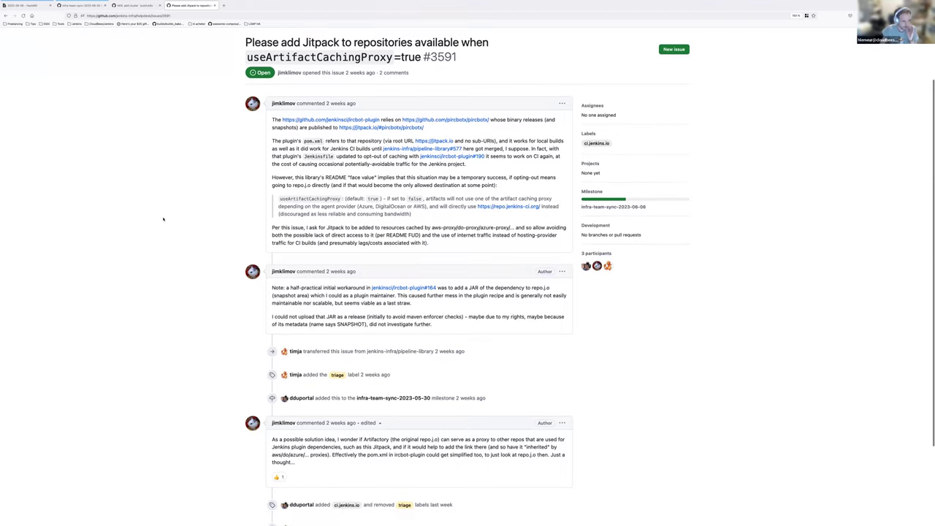
{"action": "scroll", "coordinate": [163, 219], "scroll_direction": "down", "scroll_amount": 3}
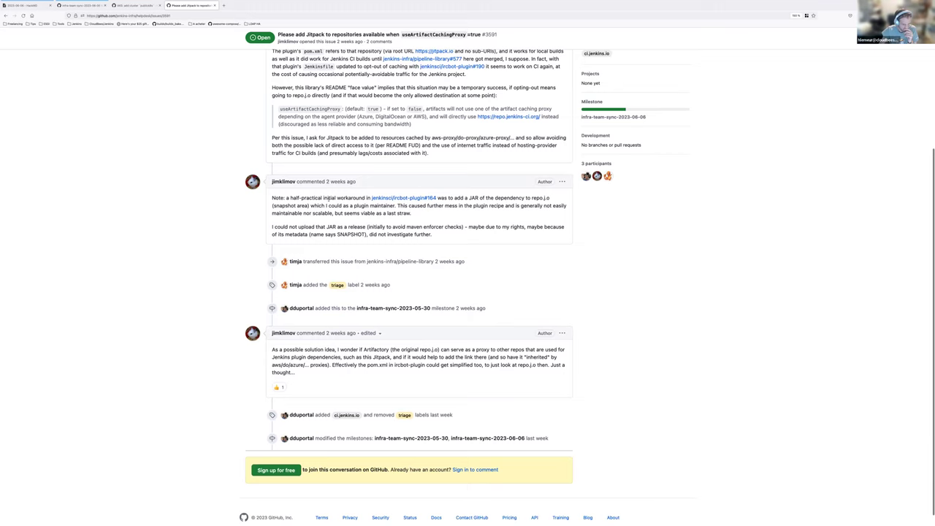
{"action": "triple_click", "coordinate": [330, 201]}
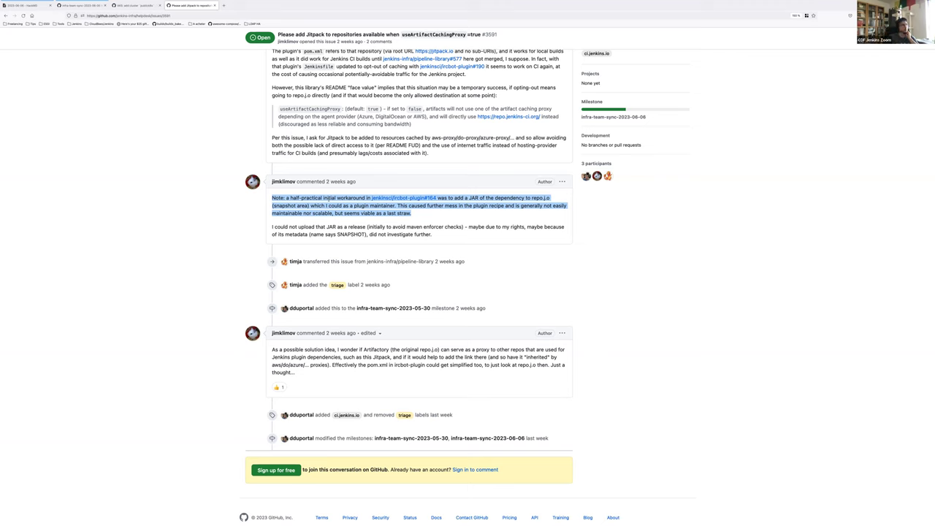
{"action": "triple_click", "coordinate": [295, 226]}
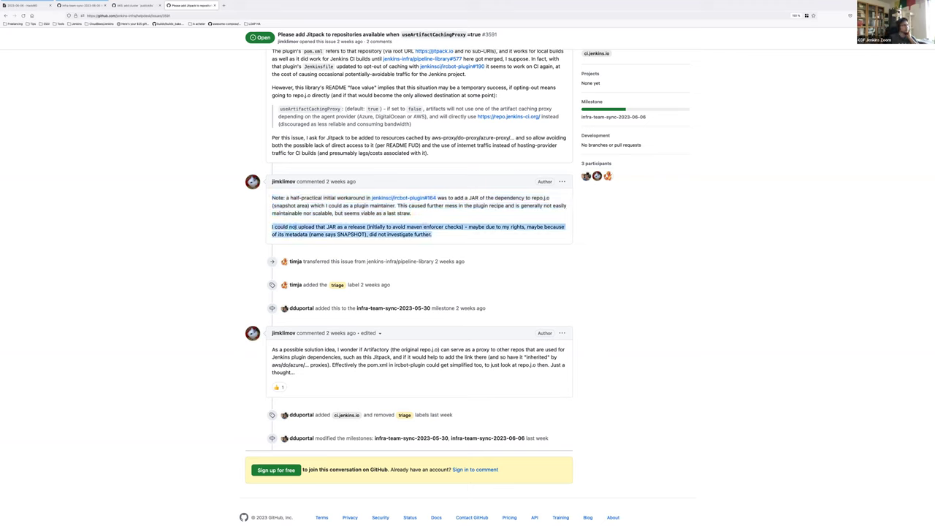
{"action": "left_click", "coordinate": [181, 228]}
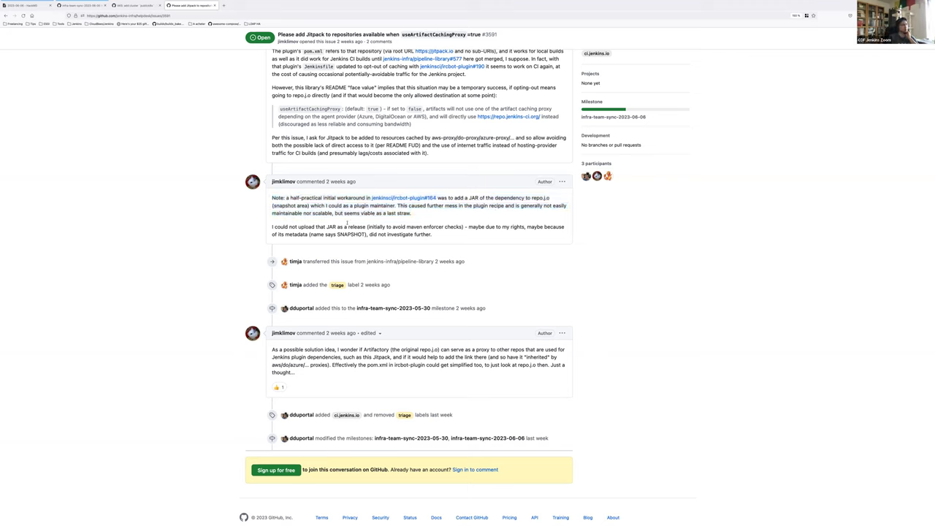
{"action": "triple_click", "coordinate": [322, 227]}
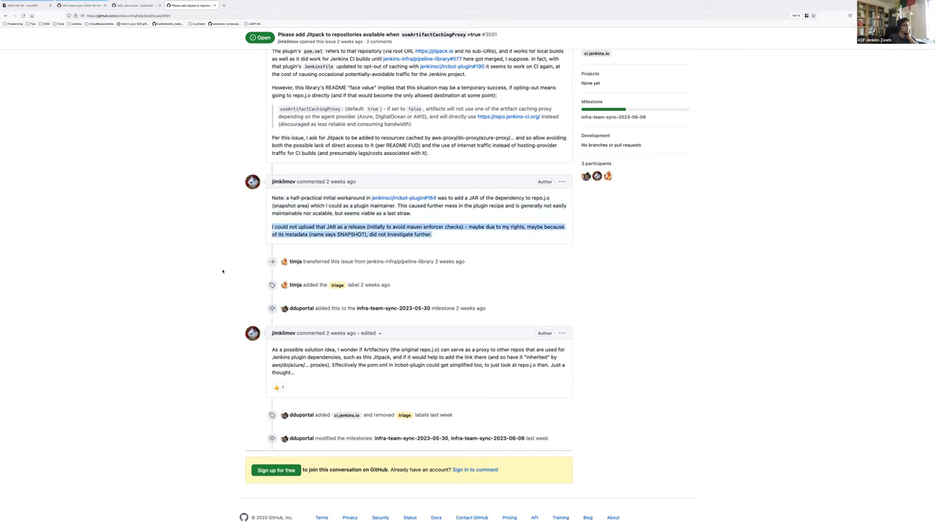
{"action": "left_click", "coordinate": [144, 297]}
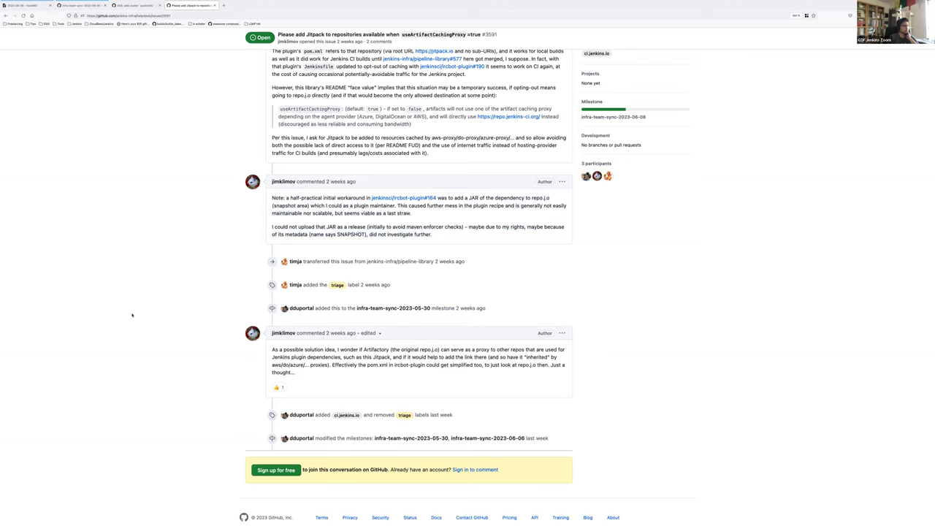
{"action": "left_click_drag", "start_coordinate": [378, 350], "coordinate": [479, 349]}
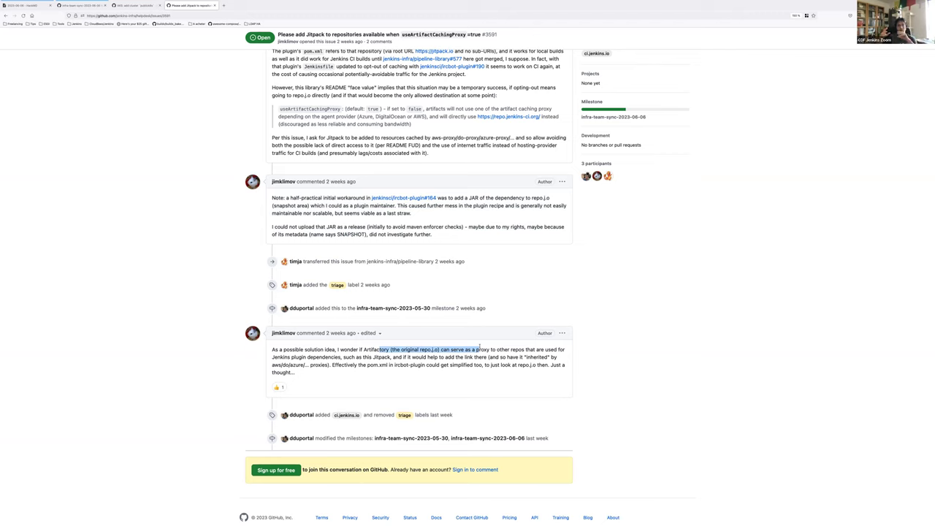
{"action": "left_click", "coordinate": [157, 247]}
{"action": "scroll", "coordinate": [486, 208], "scroll_direction": "up", "scroll_amount": 4}
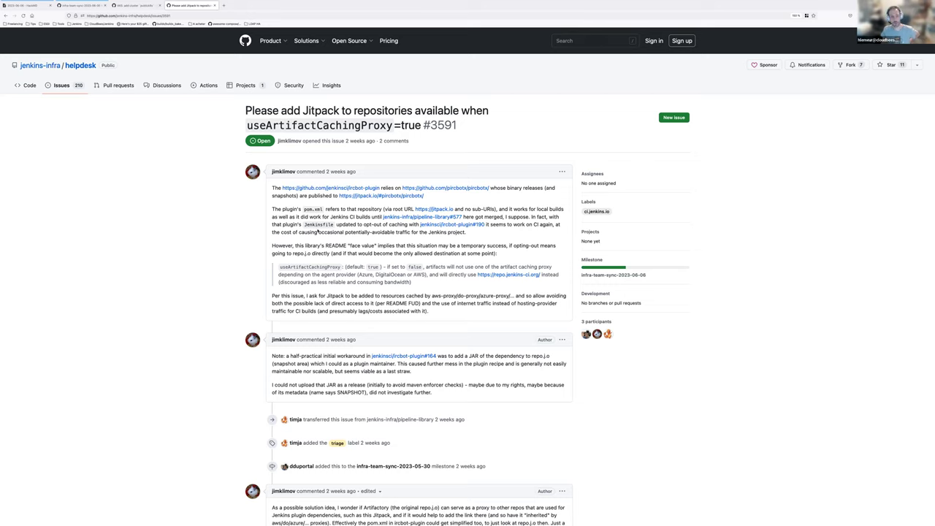
Step: Return to the meeting notes and fill the empty Jitpack bullet with "Proposal of a convention for exception to avoid ACP-caching 3r party repositories"
{"action": "key", "text": "ctrl+1"}
{"action": "scroll", "coordinate": [356, 380], "scroll_direction": "down", "scroll_amount": 1}
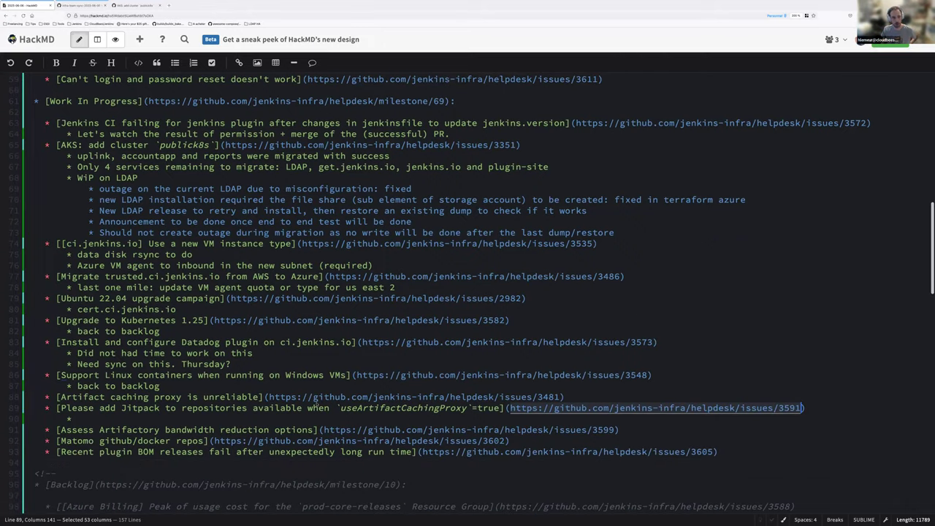
{"action": "left_click", "coordinate": [309, 418]}
{"action": "type", "text": "Proposal of a convention for exception to avoid ACP-caching exter"}
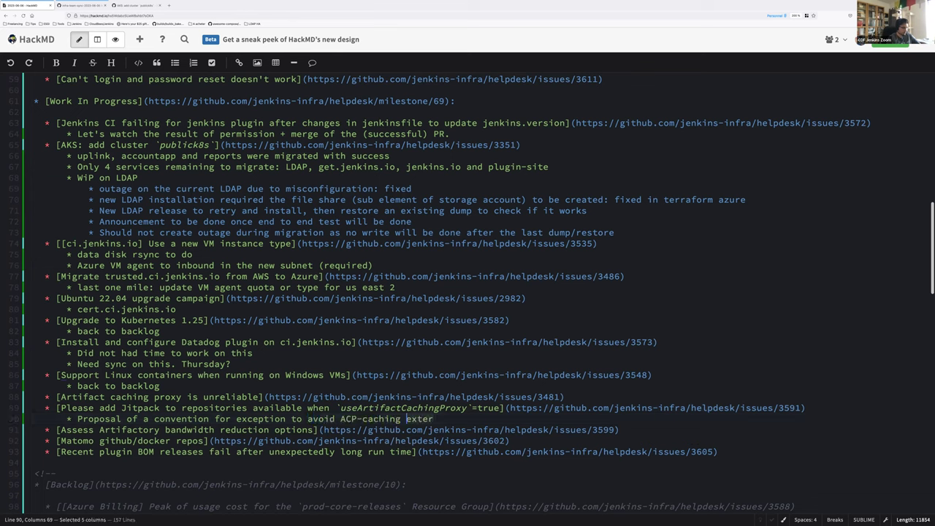
{"action": "key", "text": "BackSpace"}
{"action": "key", "text": "BackSpace"}
{"action": "key", "text": "BackSpace"}
{"action": "key", "text": "BackSpace"}
{"action": "key", "text": "BackSpace"}
{"action": "type", "text": "3r party repositories"}
Step: Add a second nested bullet reading "Let's add jitpack as excpetion on short term" under the Jitpack issue
{"action": "key", "text": "Return"}
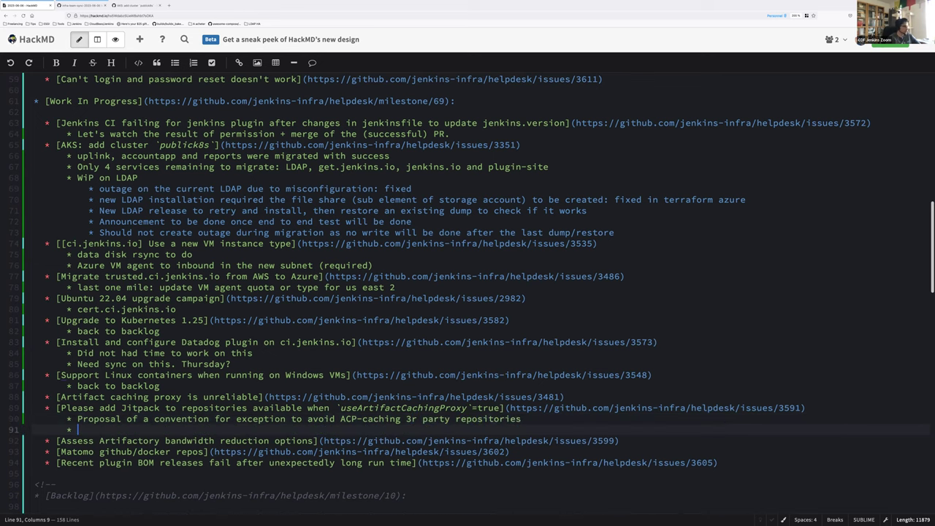
{"action": "type", "text": "Let's add jitpack as "}
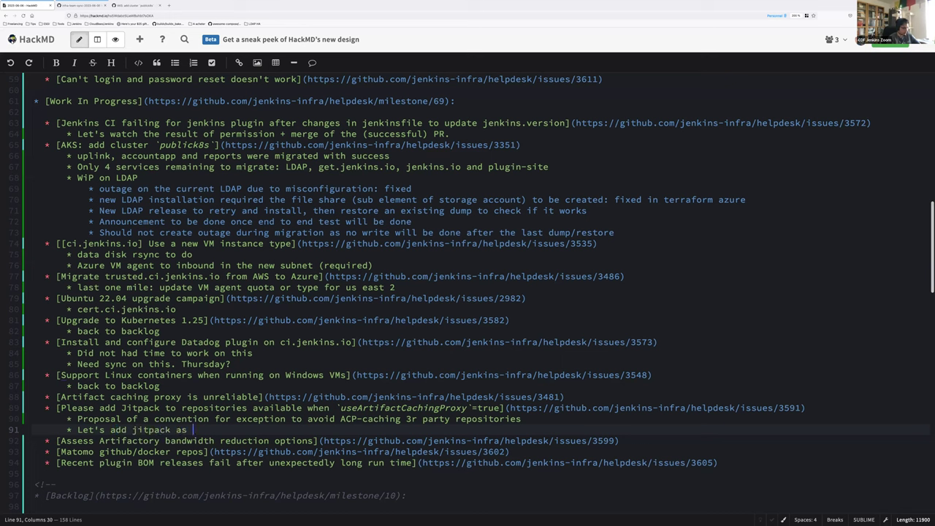
{"action": "type", "text": "excpetion on short term"}
Step: Add a third nested bullet reading "Proposal for a Plugin health probe for 3rd party repo" under the Jitpack issue
{"action": "key", "text": "Return"}
{"action": "type", "text": "Proposal for "}
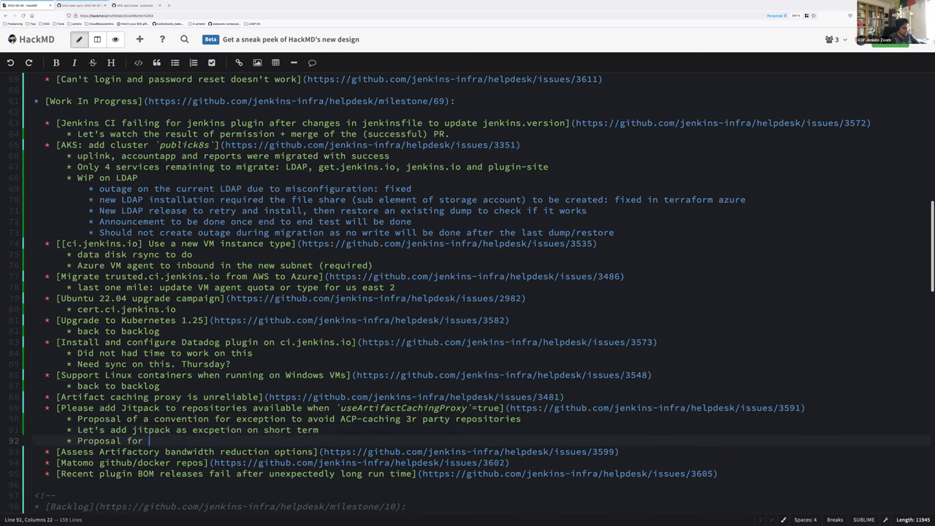
{"action": "type", "text": "a Plugin health probe for"}
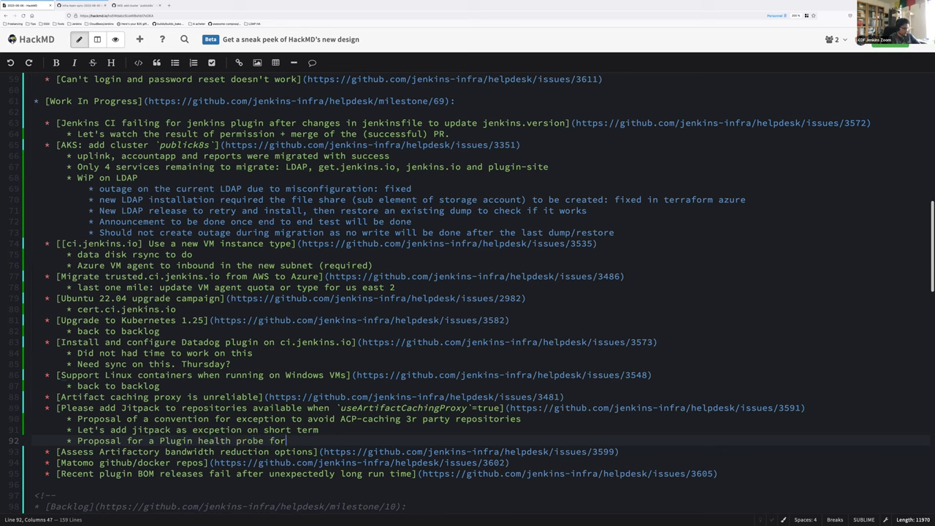
{"action": "type", "text": " 3rd party repo"}
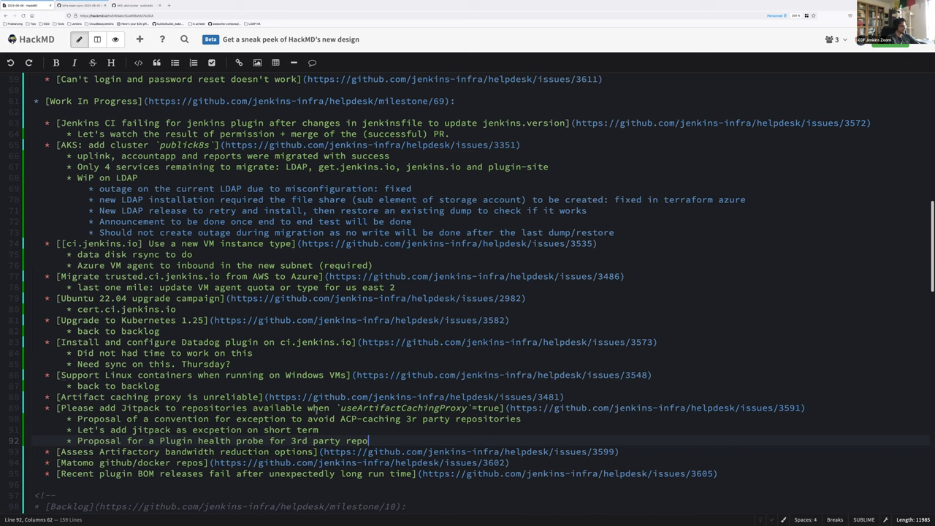
Step: Open the Assess Artifactory bandwidth reduction options issue in a new browser tab and examine its proposed sequence of repositories to make private
{"action": "left_click", "coordinate": [319, 430]}
{"action": "left_click", "coordinate": [524, 419]}
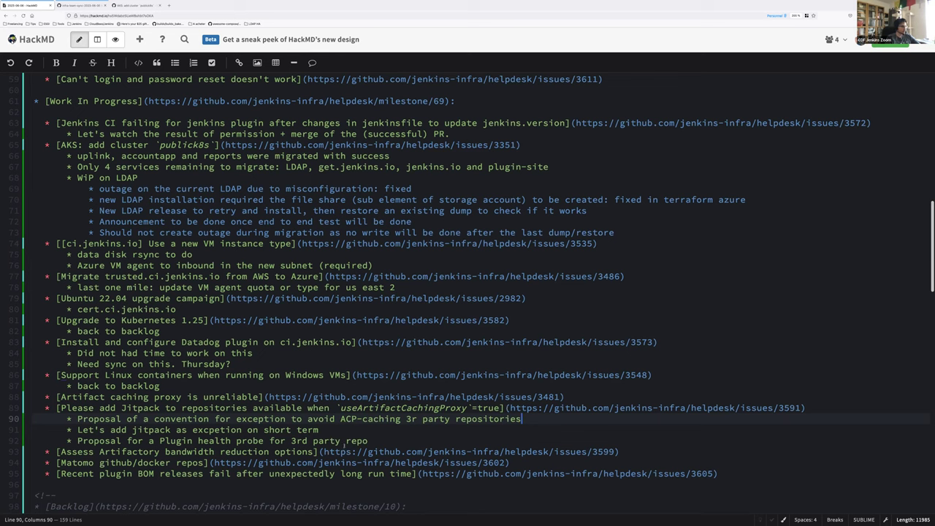
{"action": "left_click", "coordinate": [322, 452]}
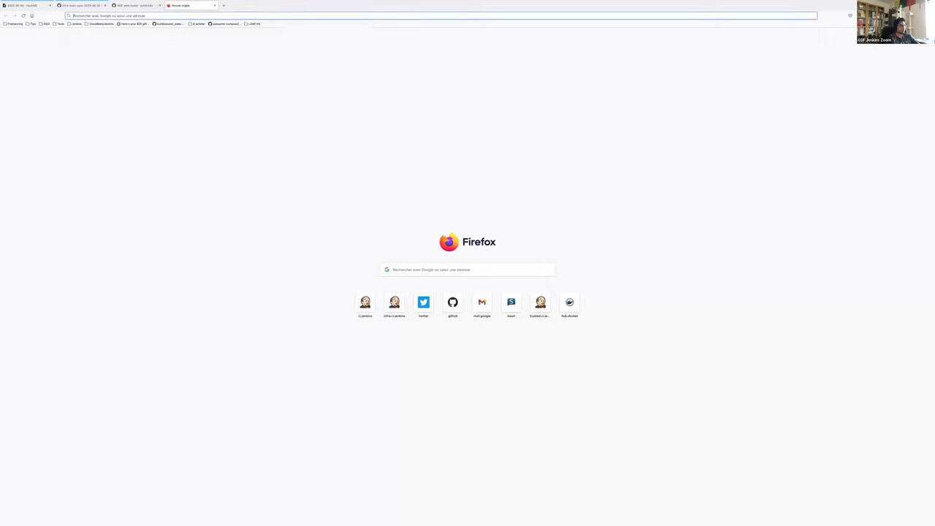
{"action": "left_click", "coordinate": [322, 452], "text": "ctrl"}
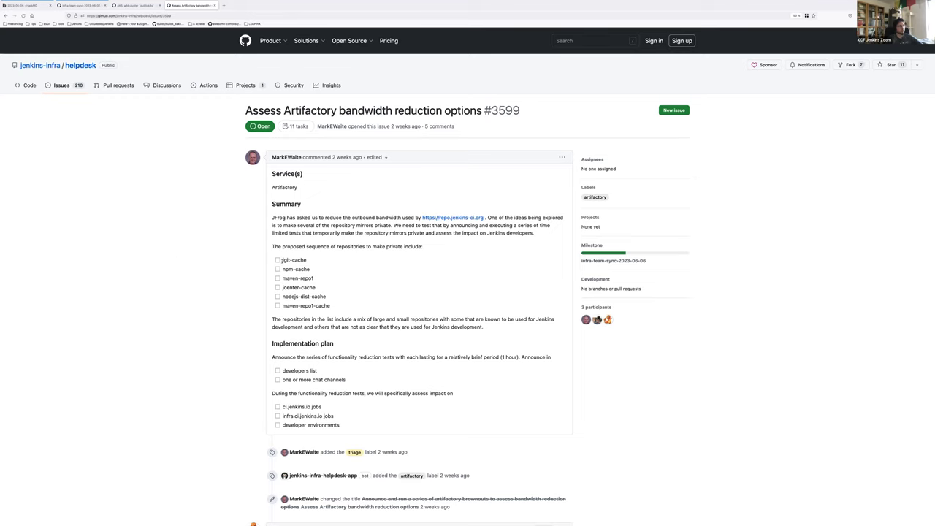
{"action": "left_click_drag", "start_coordinate": [282, 260], "coordinate": [304, 260]}
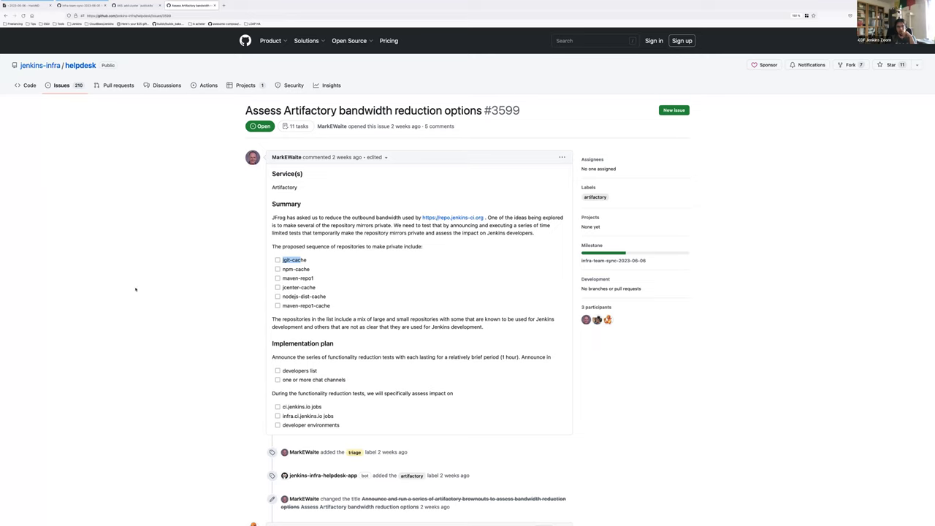
{"action": "left_click_drag", "start_coordinate": [281, 278], "coordinate": [320, 280]}
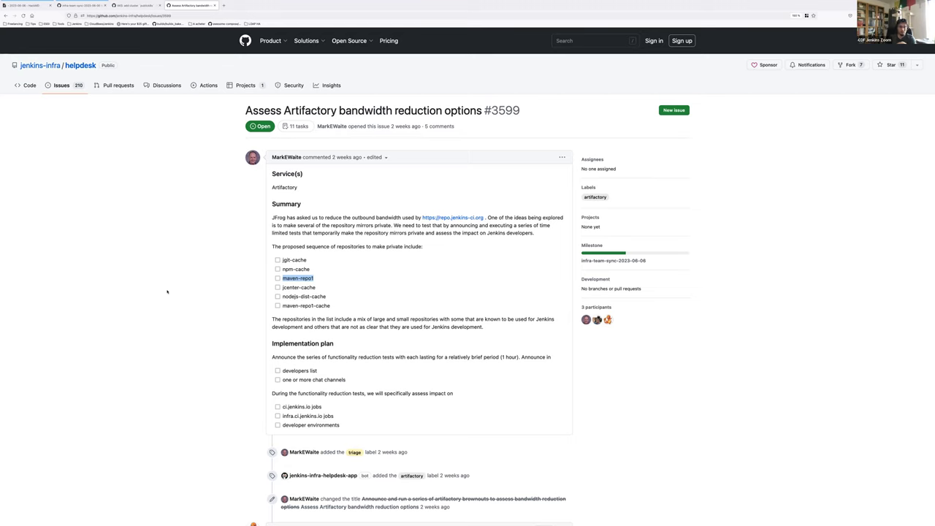
{"action": "left_click", "coordinate": [144, 291]}
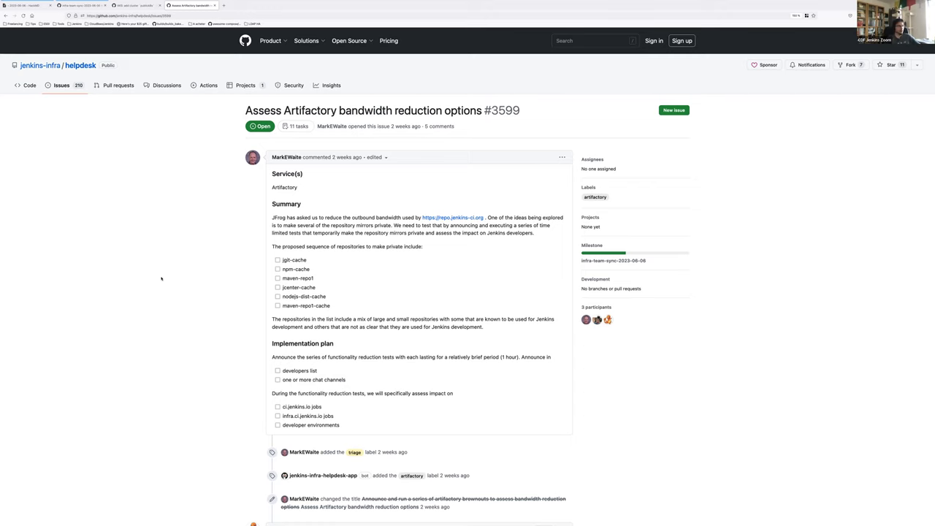
Step: Review the Artifactory issue's comments, return to the notes and nest "Proposal of 1st brownout: thursday 8 , during morning USA time" under that issue
{"action": "scroll", "coordinate": [166, 271], "scroll_direction": "down", "scroll_amount": 15}
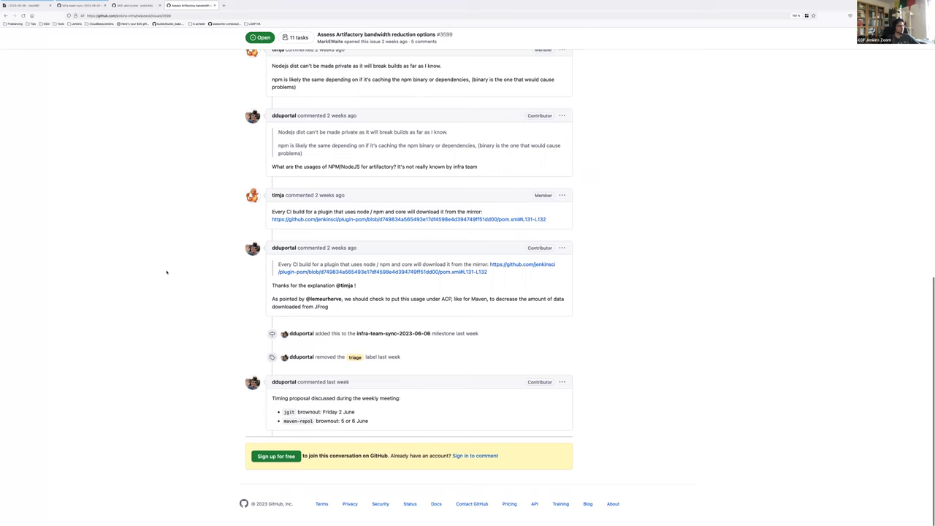
{"action": "scroll", "coordinate": [167, 271], "scroll_direction": "up", "scroll_amount": 15}
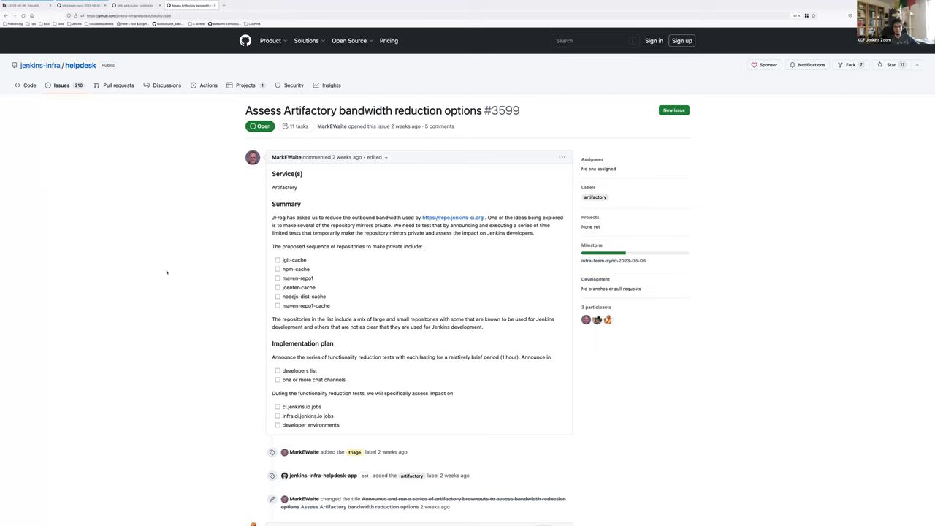
{"action": "key", "text": "ctrl+Tab"}
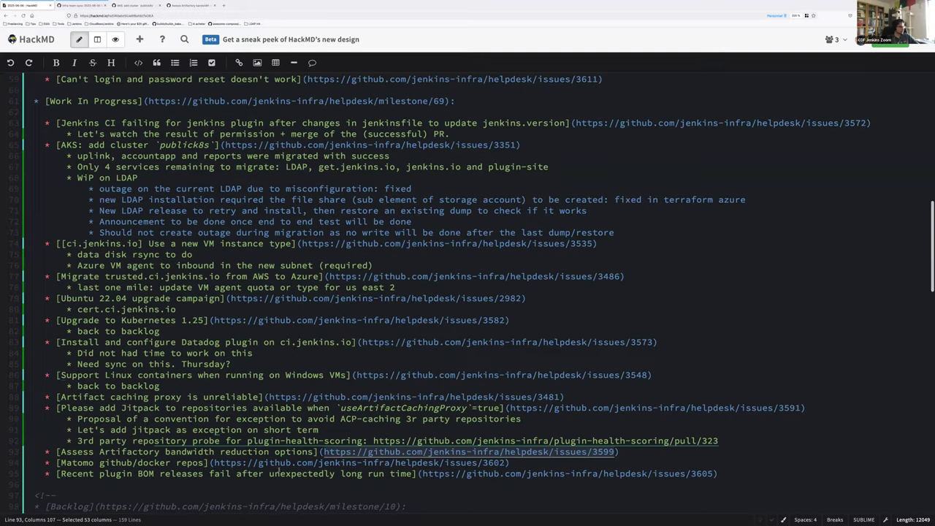
{"action": "key", "text": "End"}
{"action": "key", "text": "Return"}
{"action": "key", "text": "Tab"}
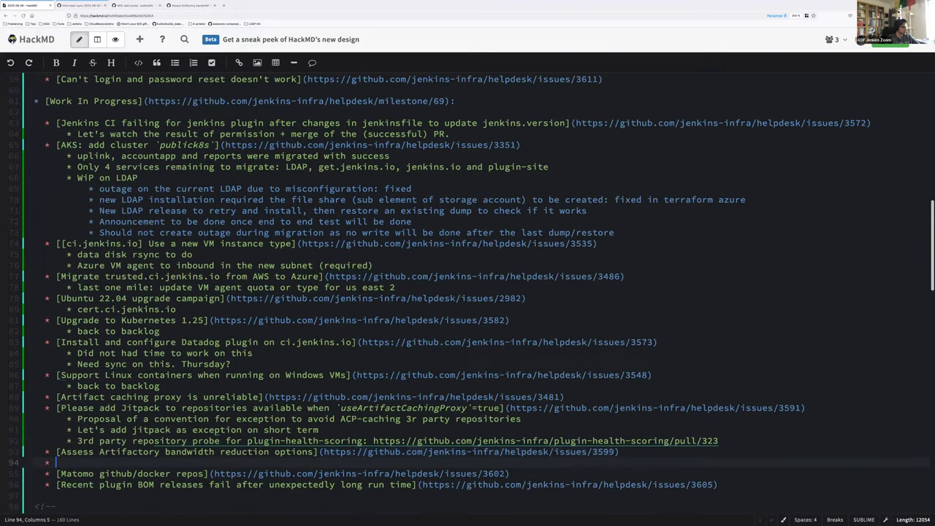
{"action": "type", "text": "Proposal of 1st bro"}
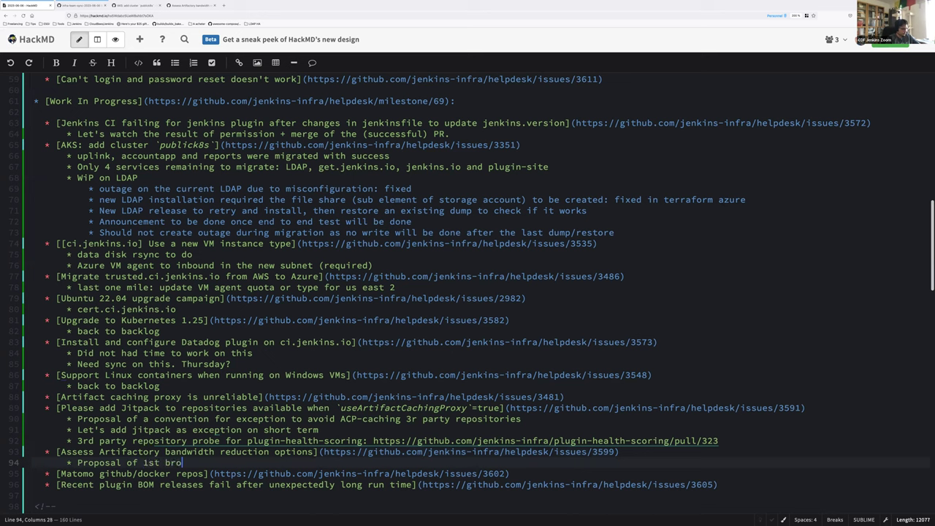
{"action": "type", "text": "wnout: thursday 8 , during "}
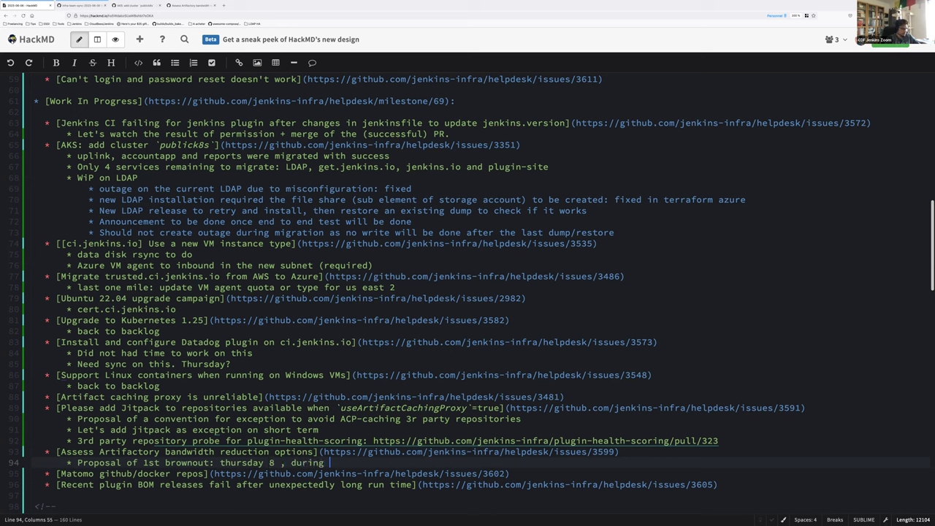
{"action": "type", "text": "morning USA time"}
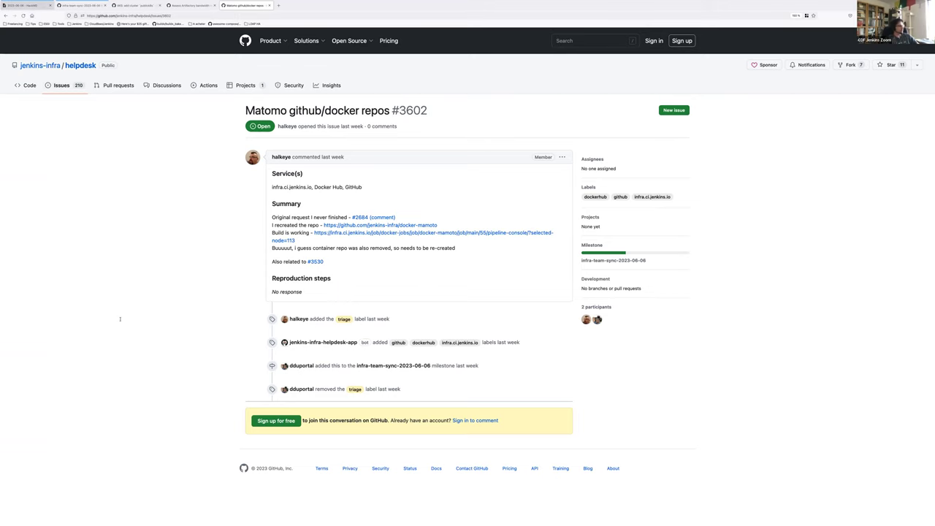
Step: Go back from the Matomo issue page to the meeting notes and nest the bullet "Helm chart requirements to evaluate" under the Matomo github/docker repos issue
{"action": "key", "text": "super+1"}
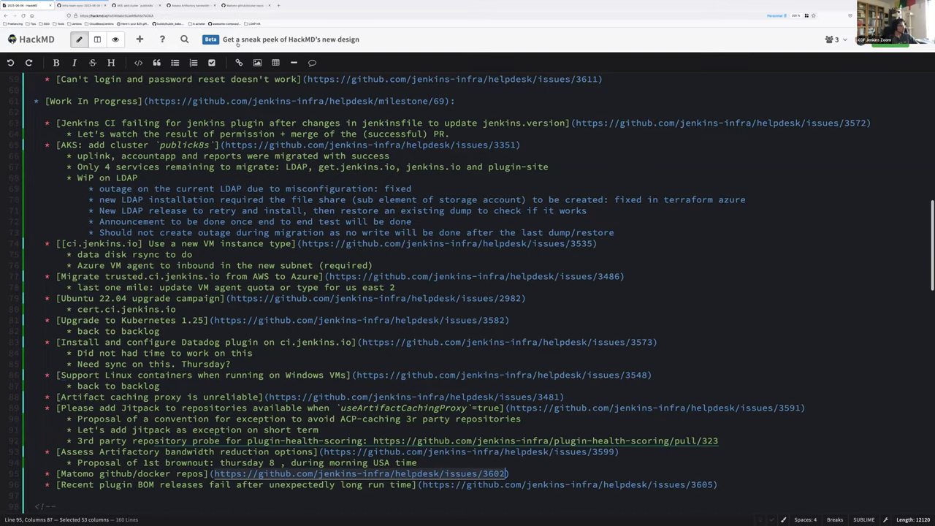
{"action": "key", "text": "super+5"}
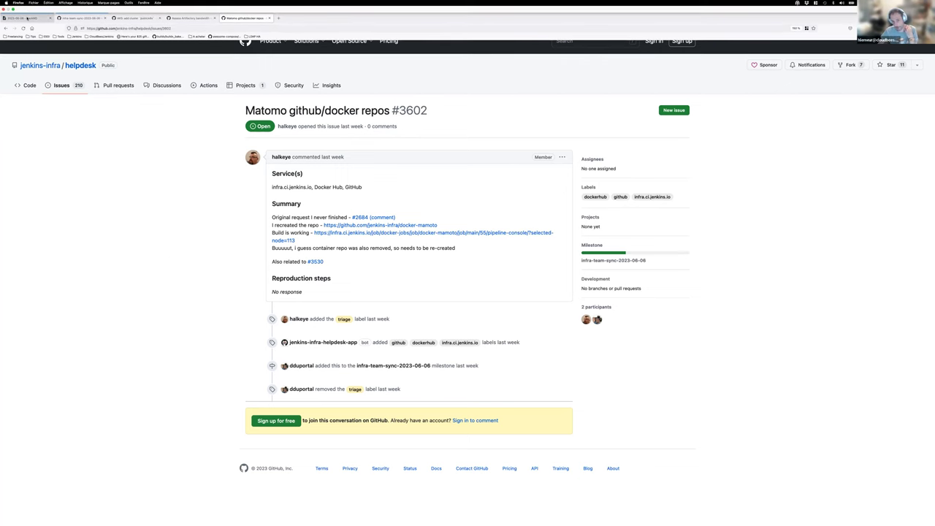
{"action": "left_click", "coordinate": [27, 17]}
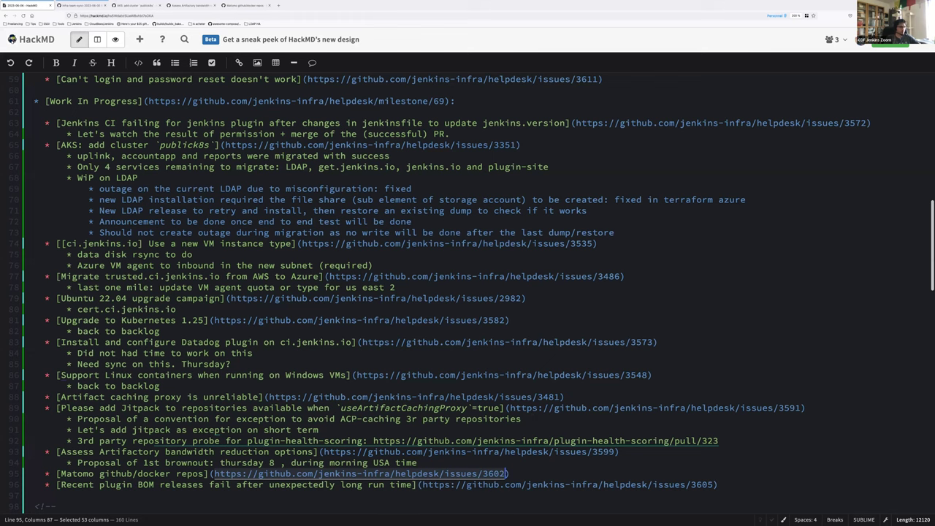
{"action": "key", "text": "Return"}
{"action": "key", "text": "Delete"}
{"action": "key", "text": "Up"}
{"action": "key", "text": "End"}
{"action": "type", "text": ")"}
{"action": "key", "text": "Down"}
{"action": "type", "text": "Helm chart requirements to "}
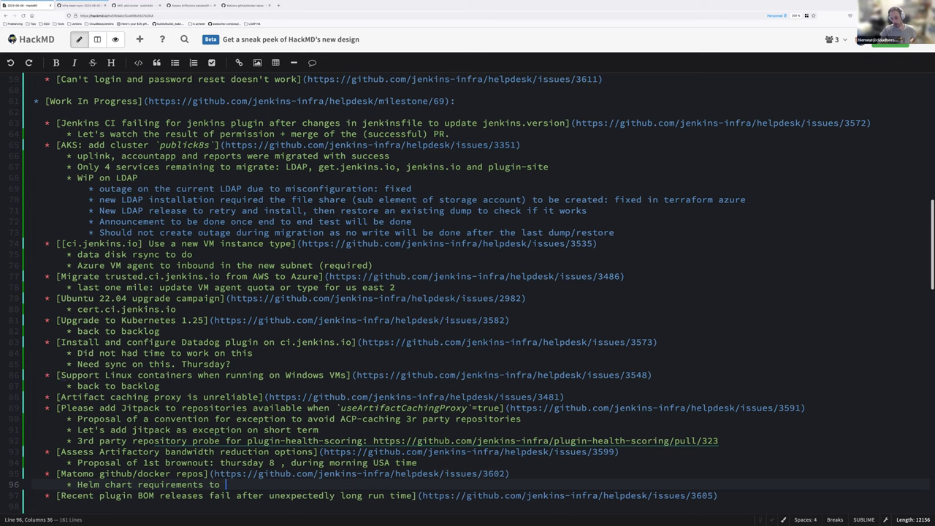
{"action": "type", "text": "evaluate"}
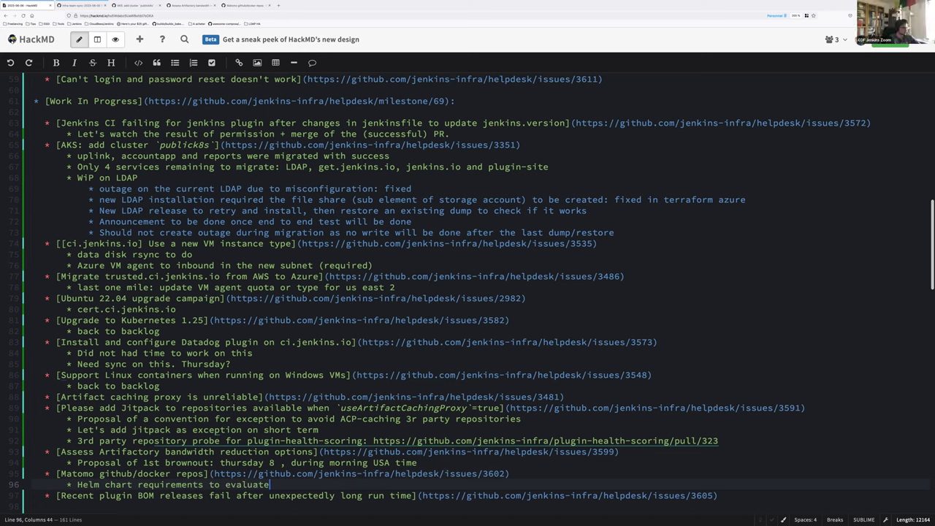
Step: Add a second nested bullet reading "Assess hardware/storage requirements (issue to update)" under the Matomo issue
{"action": "key", "text": "Return"}
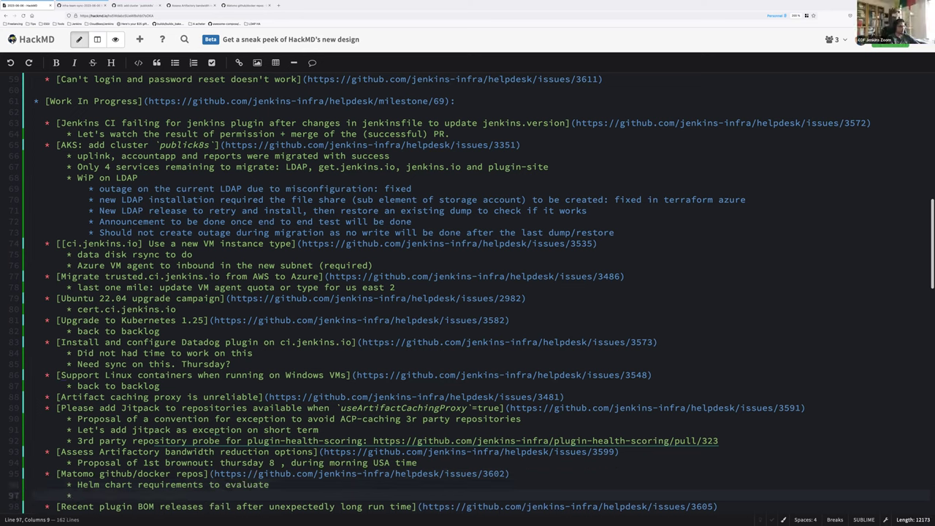
{"action": "type", "text": "Assess"}
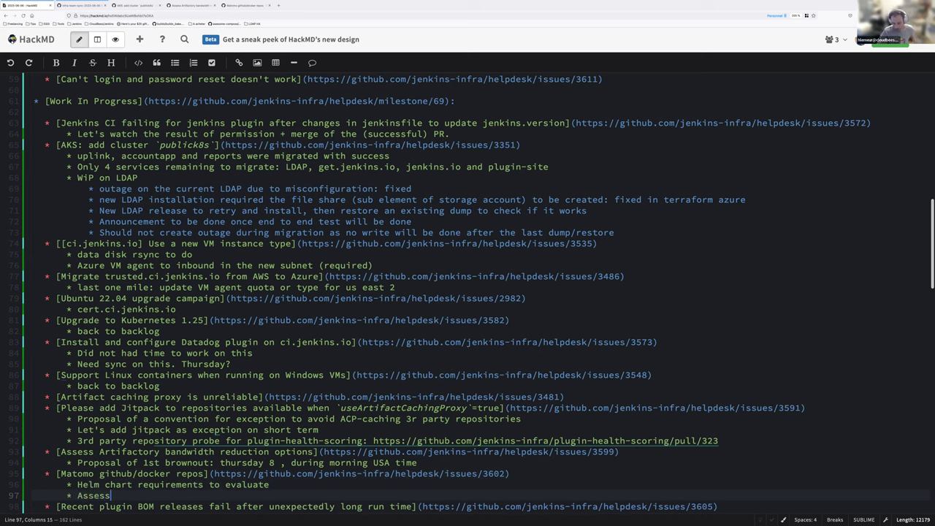
{"action": "type", "text": " hardware/stor"}
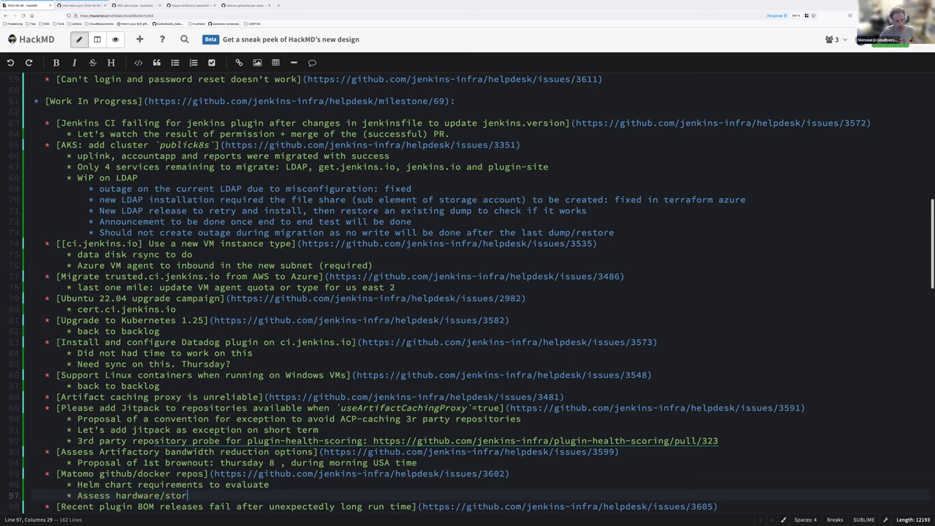
{"action": "type", "text": "age requirements"}
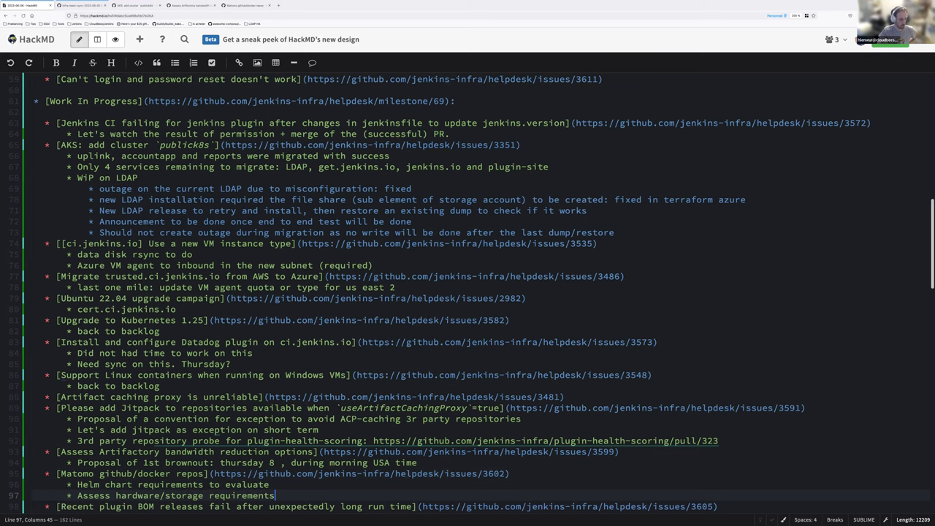
{"action": "type", "text": " (issue to update)"}
Step: Add a third nested bullet reading "What would be the other alternatives (self hosted / OSS)? Plausible?" under the Matomo issue
{"action": "key", "text": "Return"}
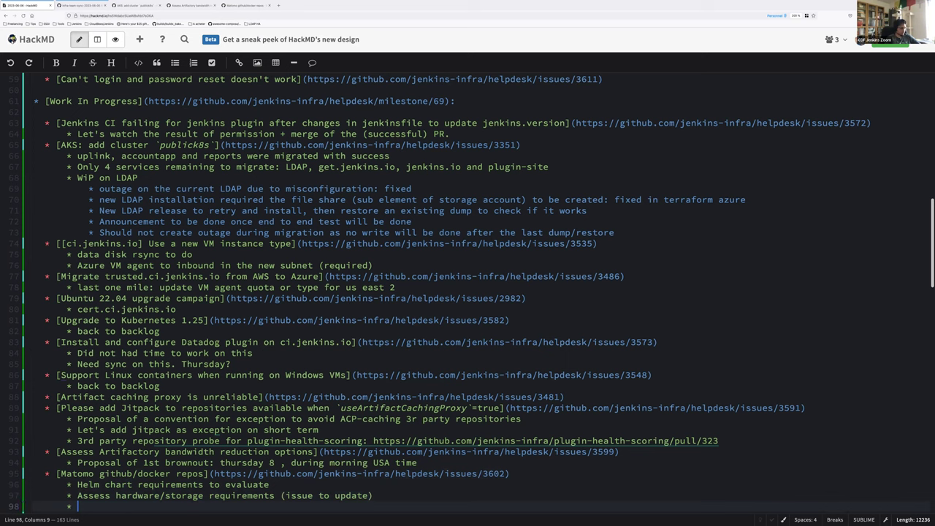
{"action": "type", "text": "What would"}
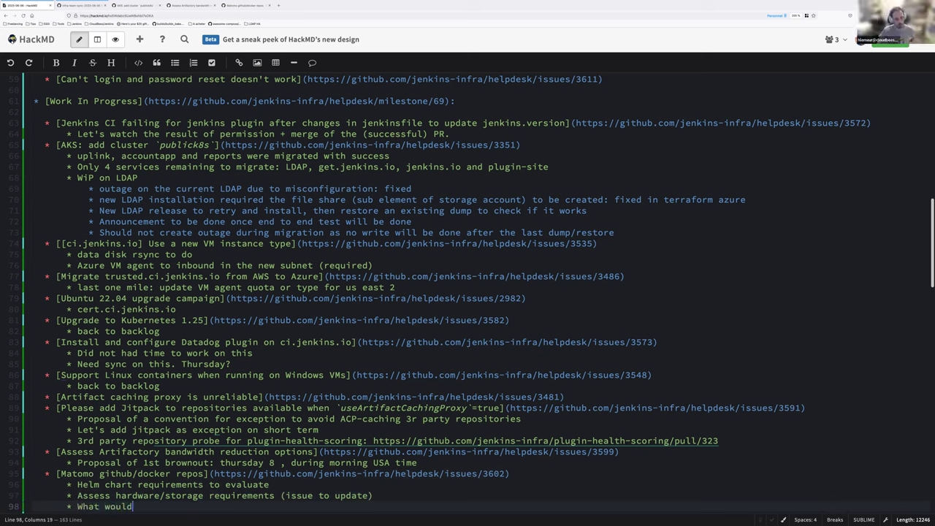
{"action": "type", "text": " be the other alt"}
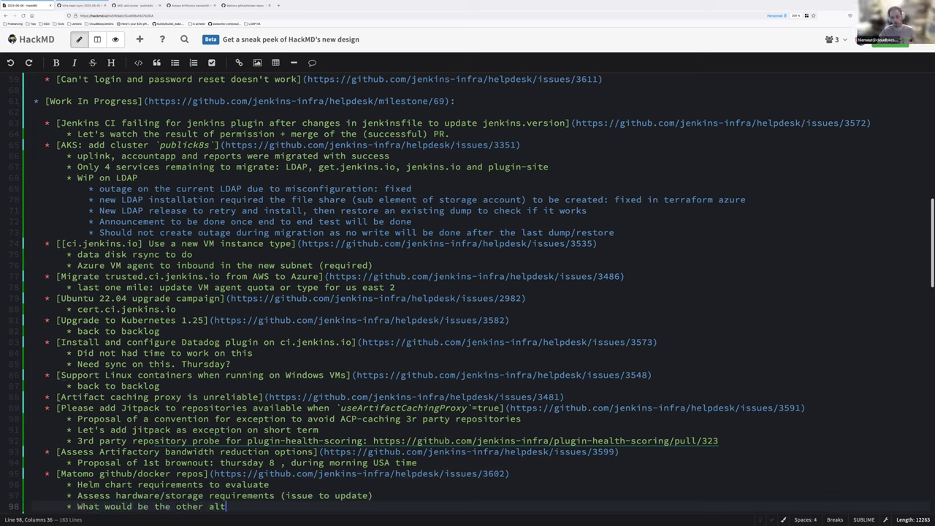
{"action": "type", "text": "ernatives"}
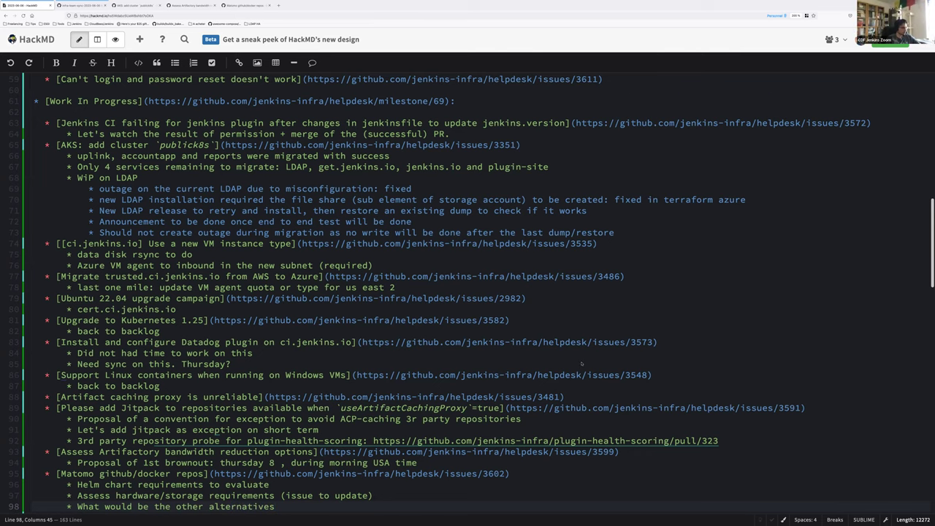
{"action": "scroll", "coordinate": [582, 363], "scroll_direction": "down", "scroll_amount": 1}
{"action": "type", "text": "?"}
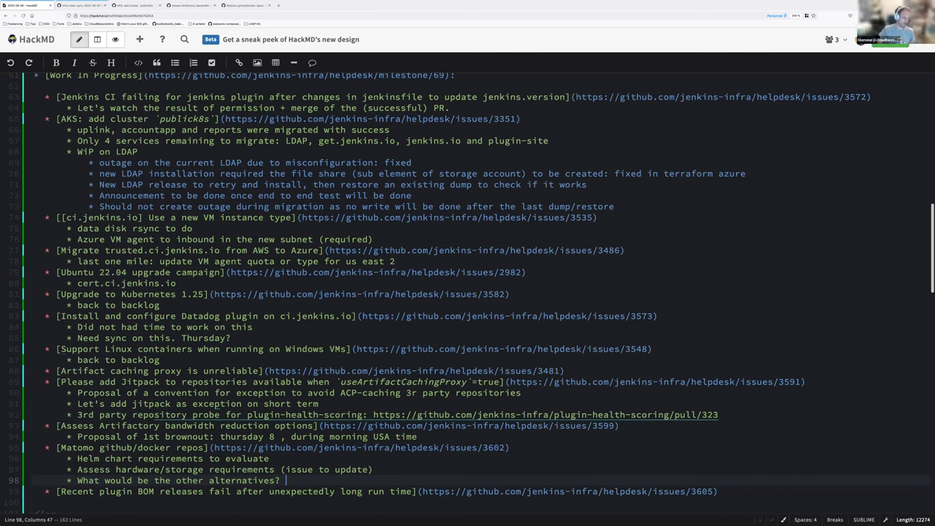
{"action": "type", "text": "Plausible"}
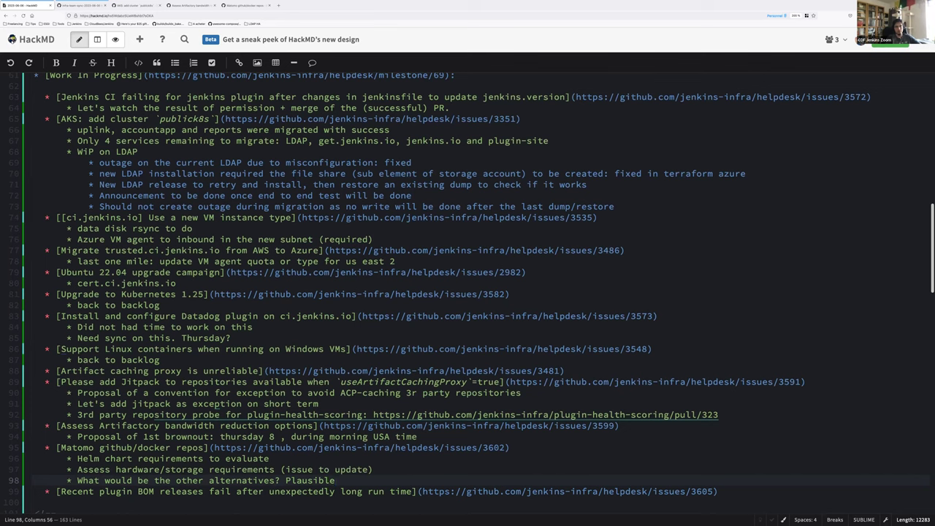
{"action": "type", "text": "(self hosted / OSS)"}
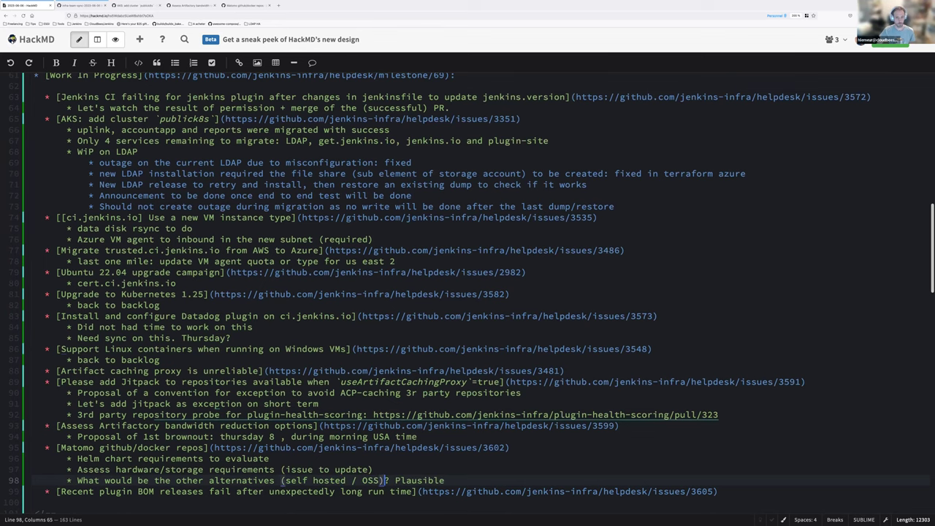
{"action": "key", "text": "End"}
{"action": "type", "text": "?"}
Step: Under the alternatives bullet, nest a note that trust in the contributor's work (18 month of matomo for plugin-site, additionally to Google Analytics) means "we can proceed"
{"action": "key", "text": "Return"}
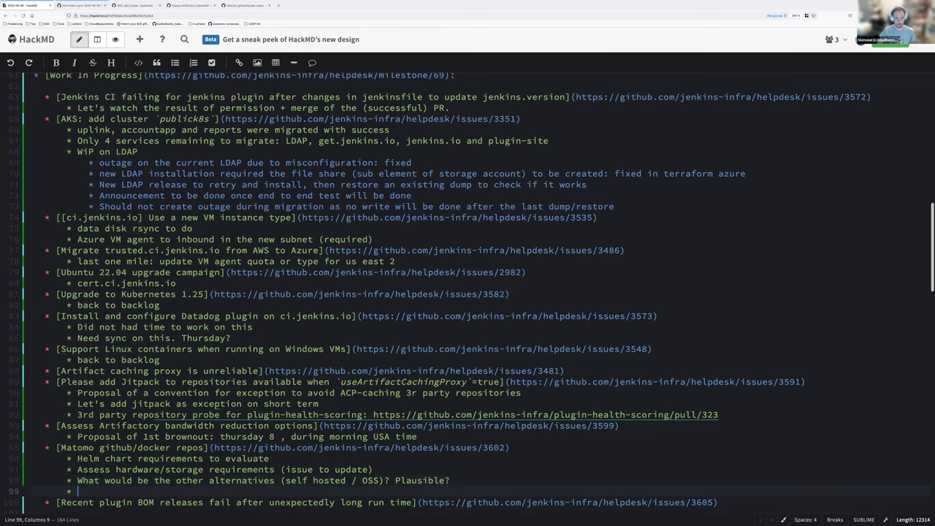
{"action": "key", "text": "Tab"}
{"action": "type", "text": "As we have"}
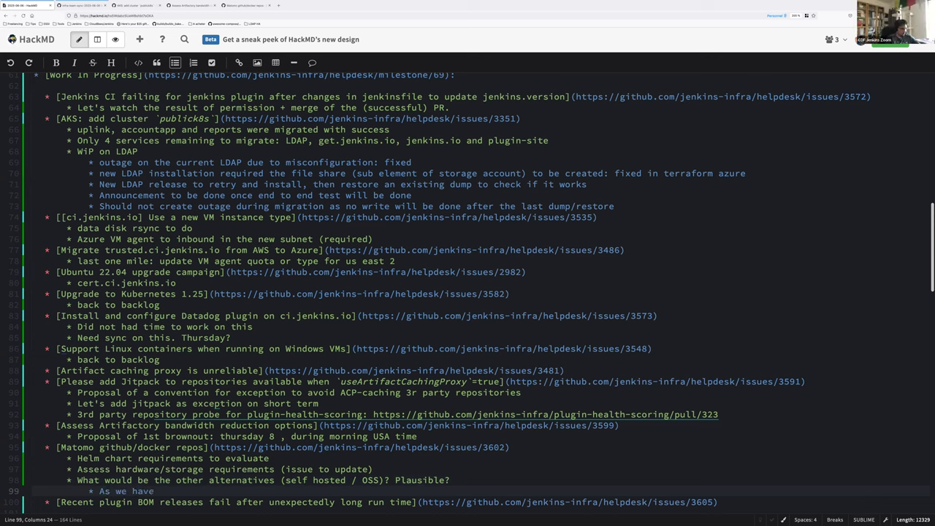
{"action": "type", "text": " enought trust in Gavin's work ("}
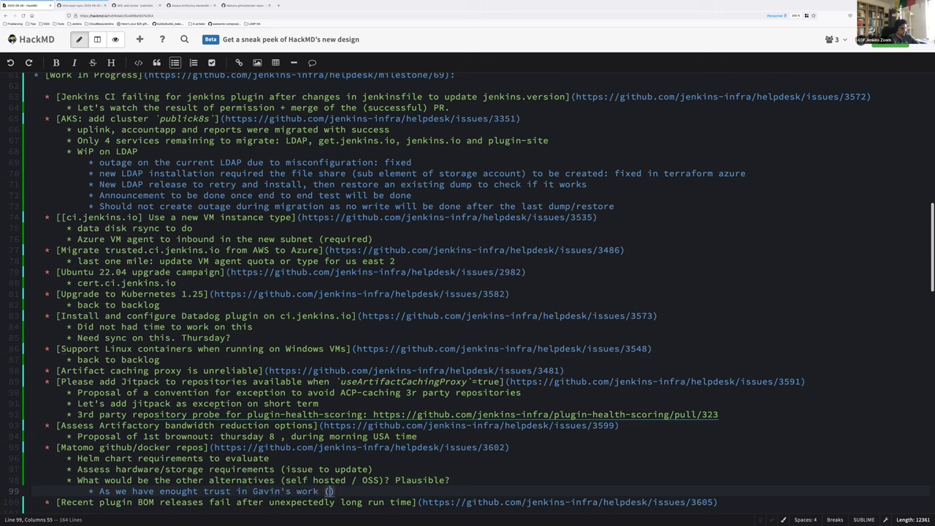
{"action": "type", "text": "he used matomo for the past 18 month for plugin-site, additionally to our Google Analytics"}
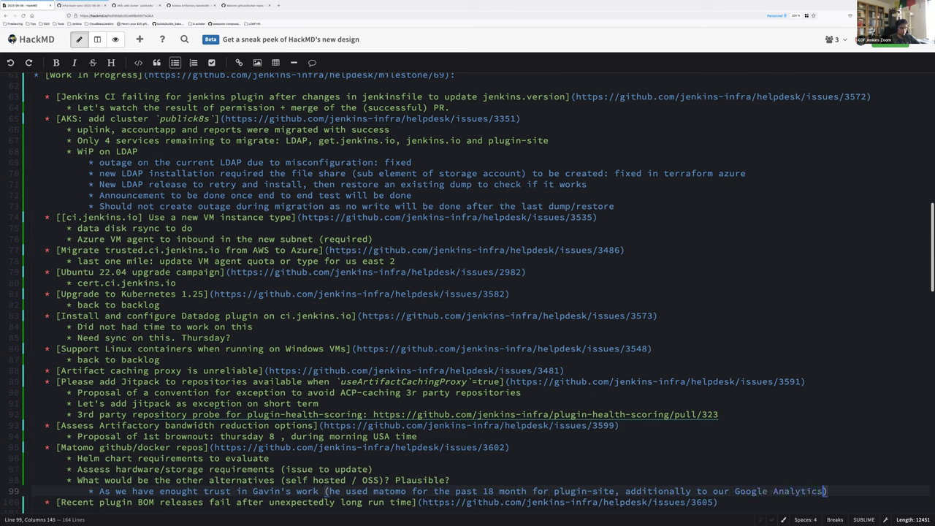
{"action": "key", "text": "Right"}
{"action": "type", "text": "we can procee"}
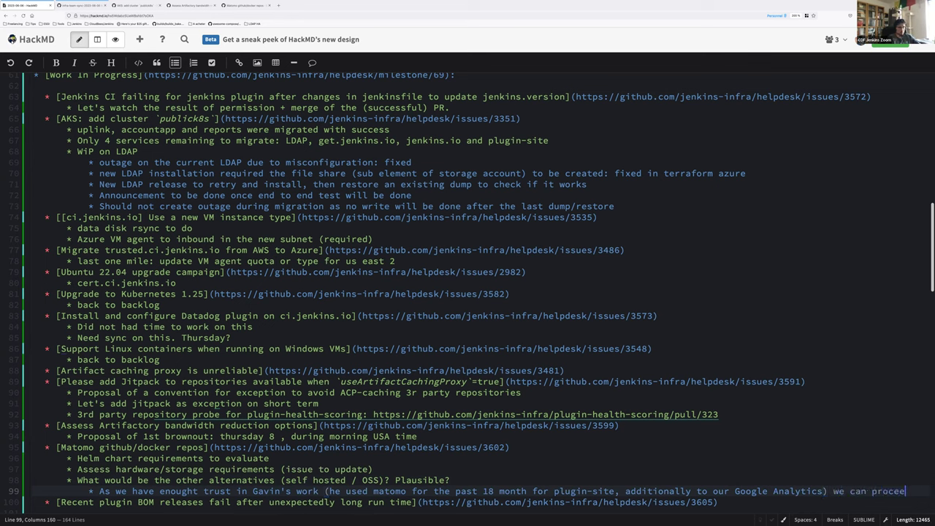
{"action": "type", "text": "d"}
Step: Correct the misspelled "enought" to "enough" in the sub-bullet below the alternatives question
{"action": "key", "text": "Home"}
{"action": "key", "text": "ctrl+Right"}
{"action": "key", "text": "ctrl+Right"}
{"action": "key", "text": "ctrl+Right"}
{"action": "key", "text": "ctrl+Right"}
{"action": "key", "text": "BackSpace"}
{"action": "key", "text": "Home"}
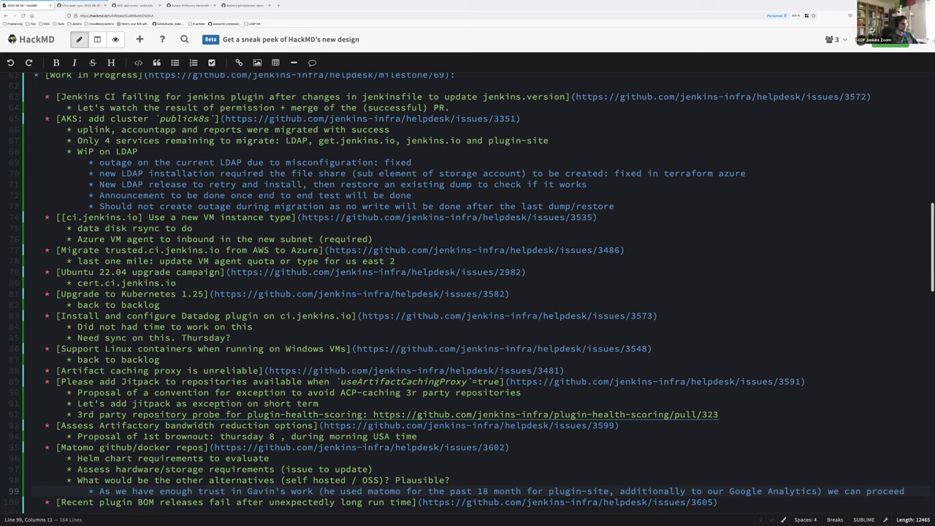
Step: Nest a sub-bullet reading "Ideally use our existing Postgres" under the hardware/storage requirements bullet
{"action": "left_click", "coordinate": [374, 468]}
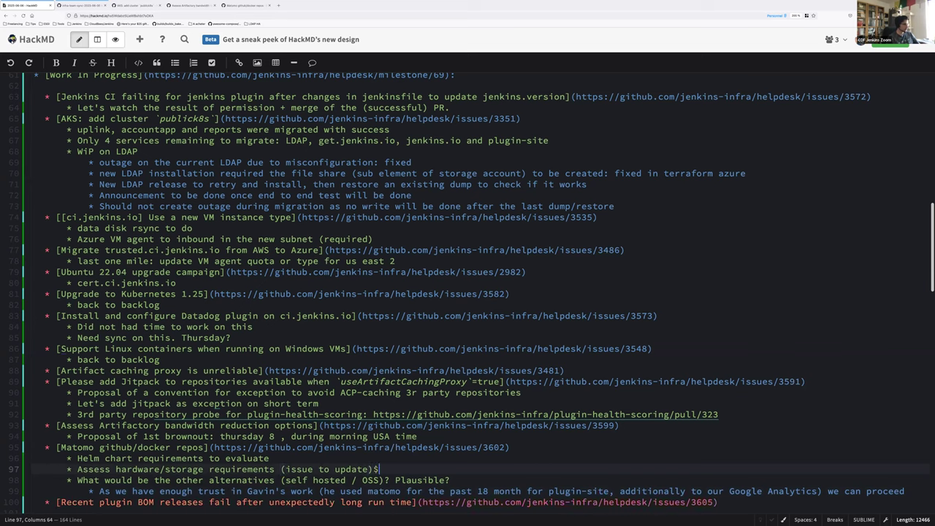
{"action": "key", "text": "Return"}
{"action": "key", "text": "Tab"}
{"action": "type", "text": "Ideally use our existing Postgres"}
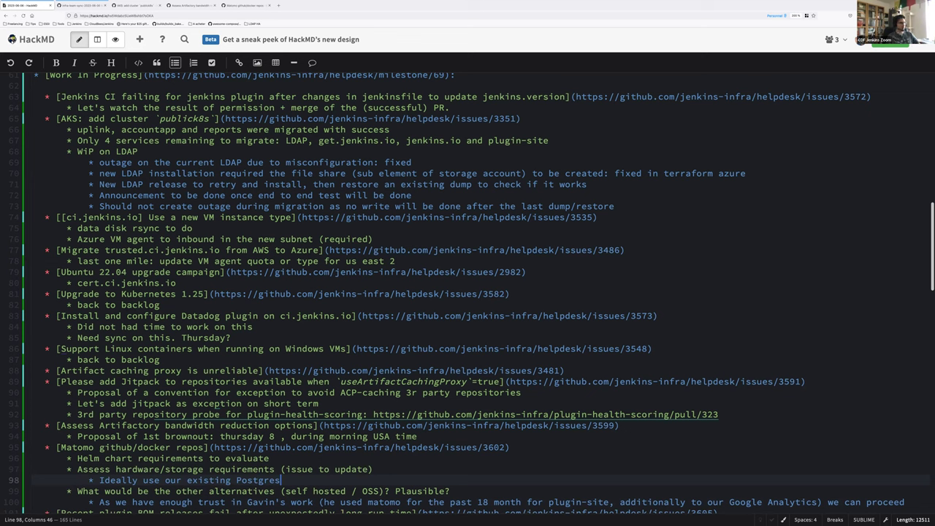
{"action": "left_click", "coordinate": [282, 502]}
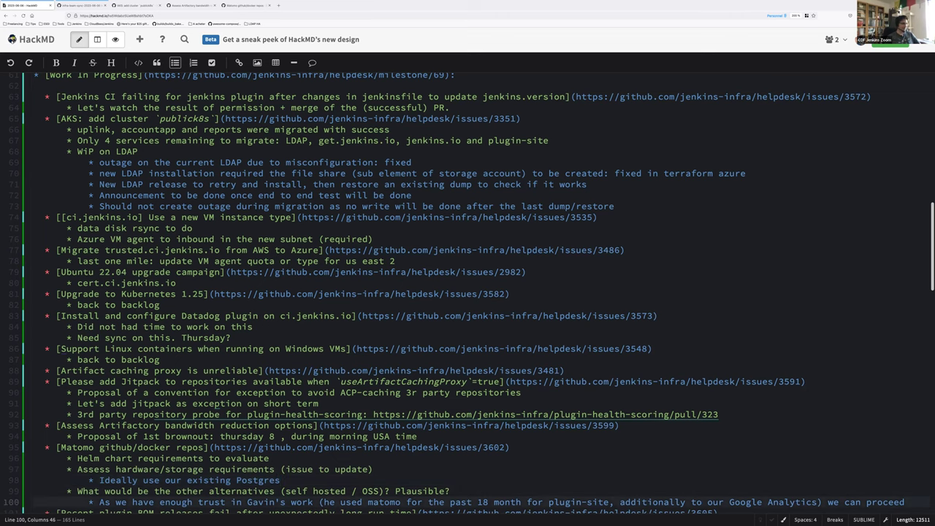
{"action": "scroll", "coordinate": [468, 292], "scroll_direction": "down", "scroll_amount": 1}
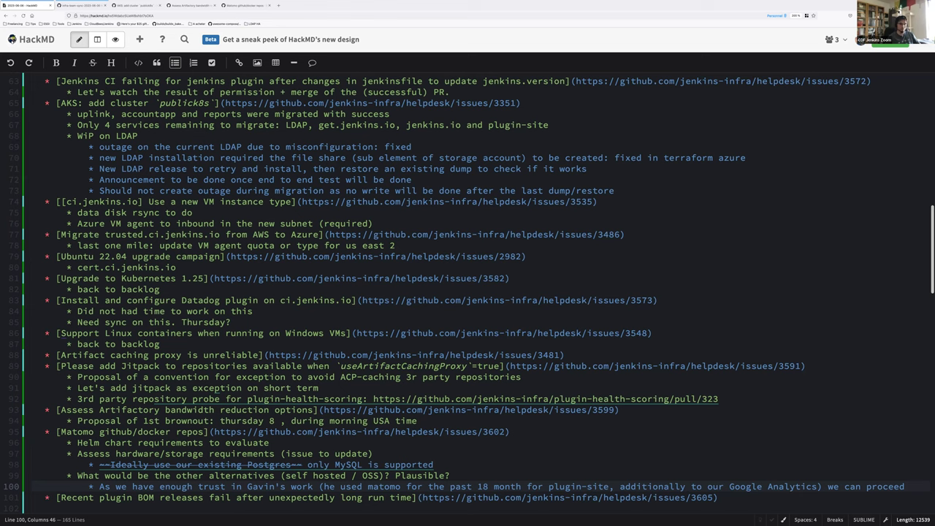
{"action": "left_click", "coordinate": [496, 256]}
Step: Open the linked helpdesk issue 3605 about failing plugin BOM releases in a separate browser tab and read through it
{"action": "scroll", "coordinate": [144, 483], "scroll_direction": "down", "scroll_amount": 1}
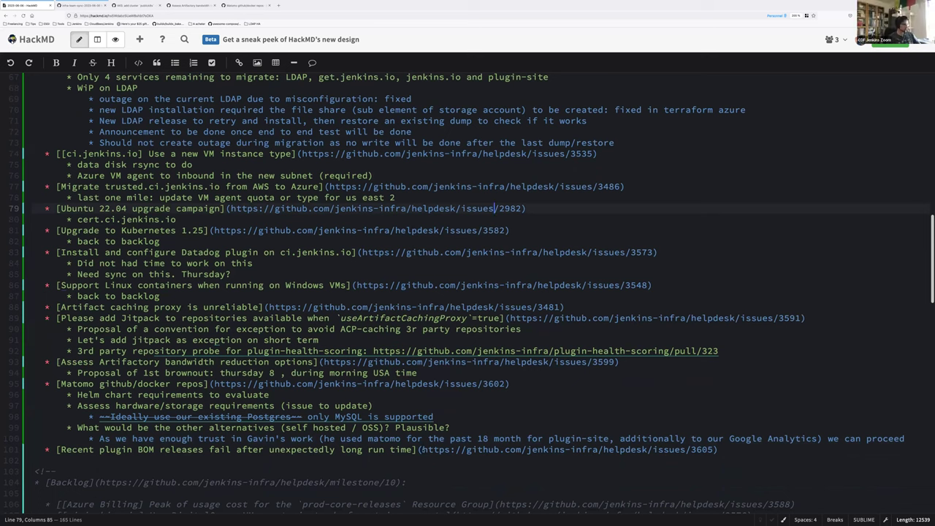
{"action": "left_click", "coordinate": [689, 444]}
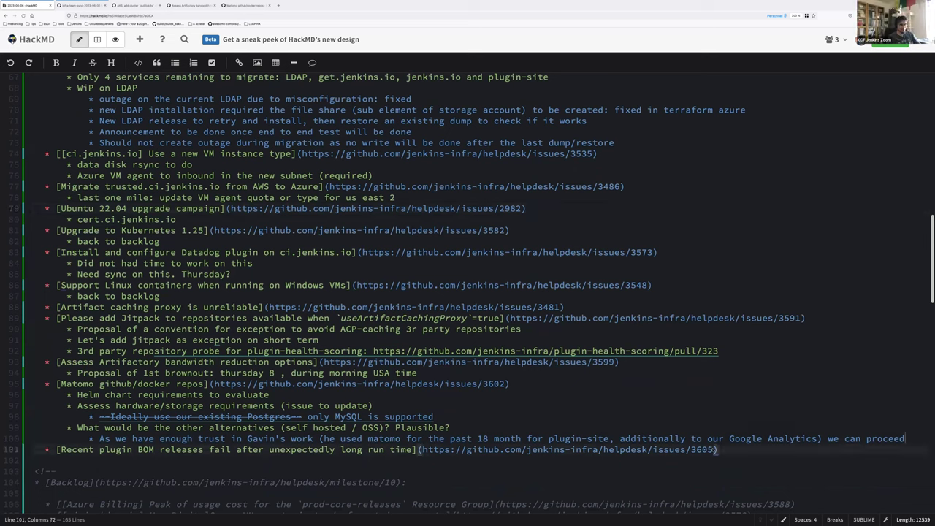
{"action": "left_click", "coordinate": [715, 449], "text": "shift"}
{"action": "key", "text": "ctrl+c"}
{"action": "key", "text": "ctrl+t"}
{"action": "key", "text": "ctrl+v"}
{"action": "key", "text": "Return"}
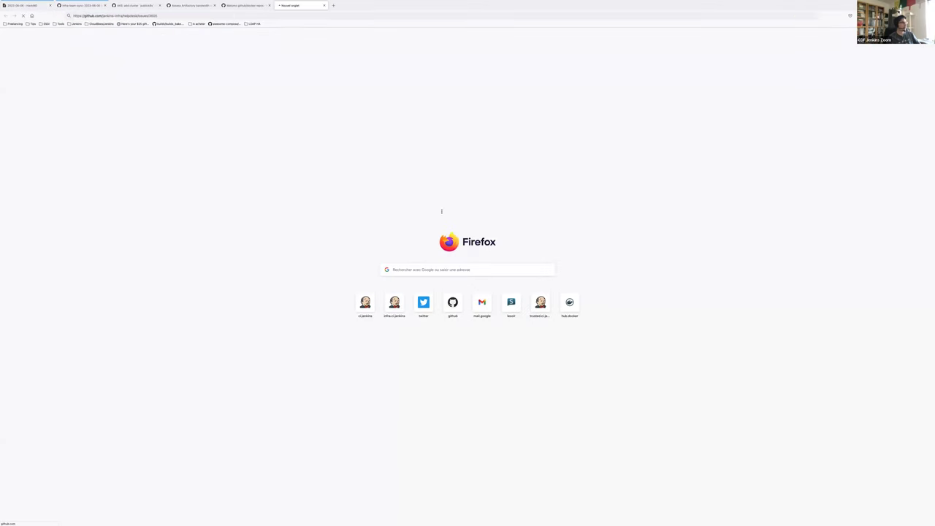
{"action": "scroll", "coordinate": [159, 229], "scroll_direction": "down", "scroll_amount": 5}
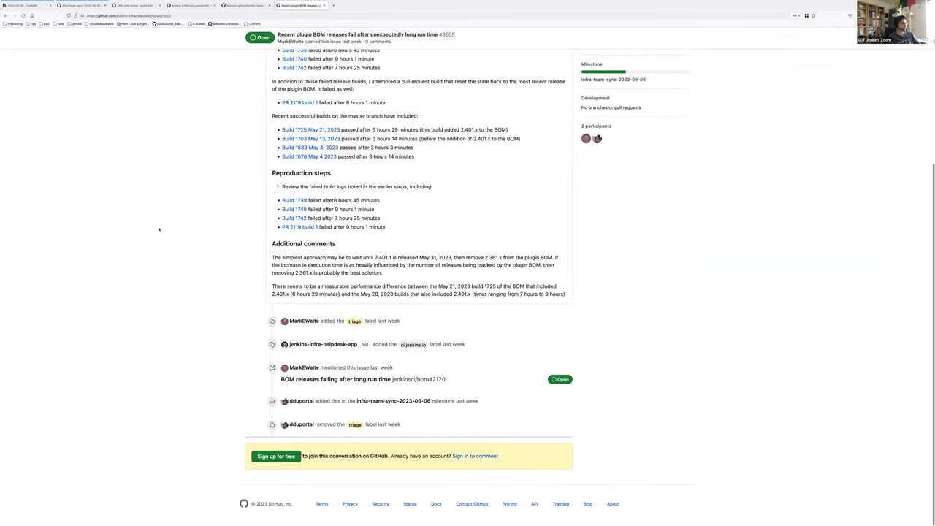
{"action": "scroll", "coordinate": [158, 230], "scroll_direction": "up", "scroll_amount": 1}
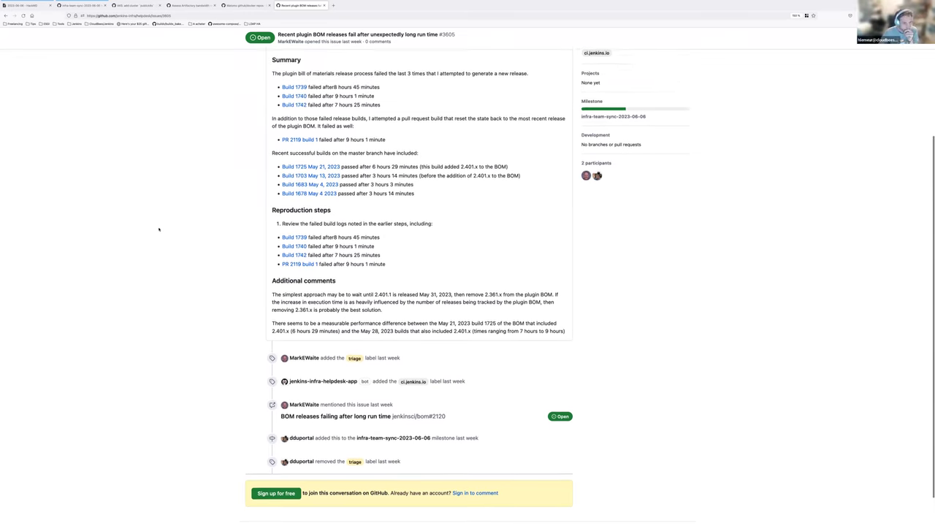
{"action": "scroll", "coordinate": [159, 229], "scroll_direction": "up", "scroll_amount": 4}
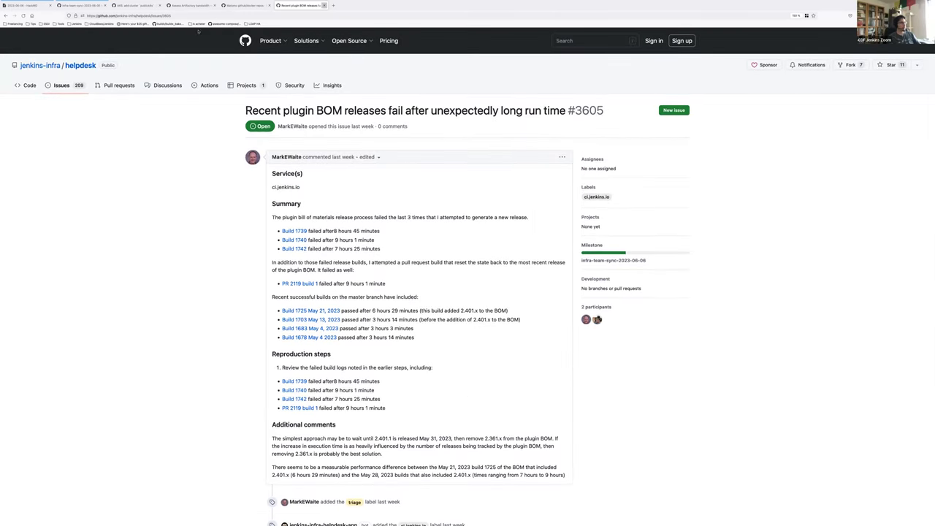
Step: In the meeting notes, nest a bullet reading "Back to backlog (requires ci.jenkins.io migration)" under the "Recent plugin BOM releases" issue
{"action": "key", "text": "super+1"}
{"action": "left_click", "coordinate": [119, 252]}
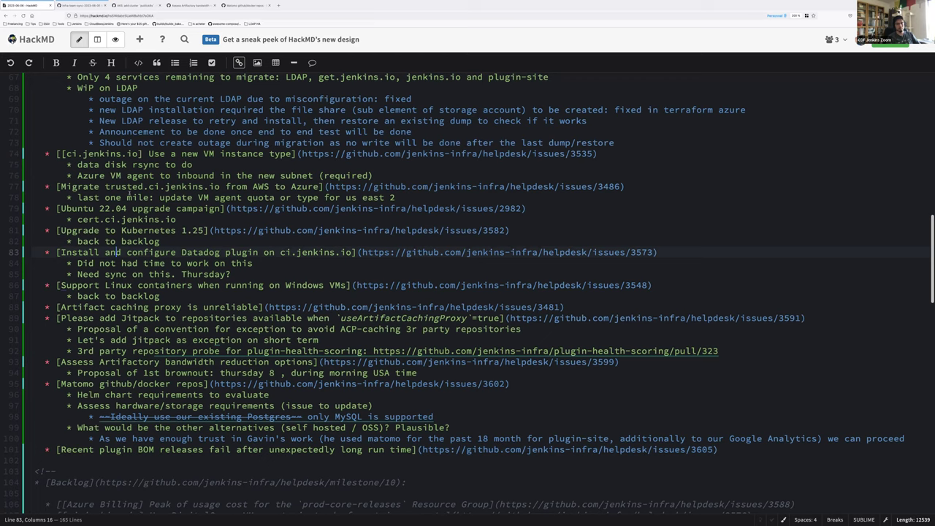
{"action": "scroll", "coordinate": [369, 302], "scroll_direction": "down", "scroll_amount": 1}
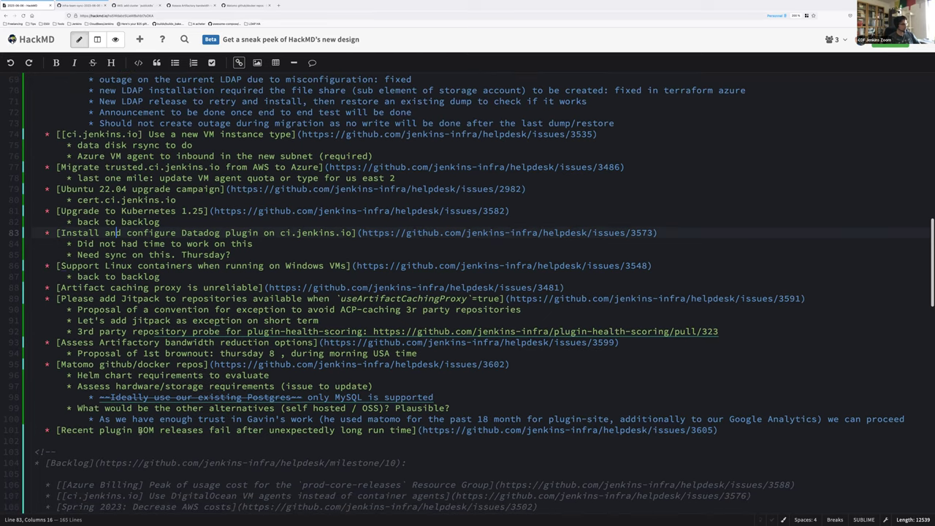
{"action": "left_click", "coordinate": [139, 431]}
{"action": "key", "text": "Home"}
{"action": "key", "text": "End"}
{"action": "key", "text": "Return"}
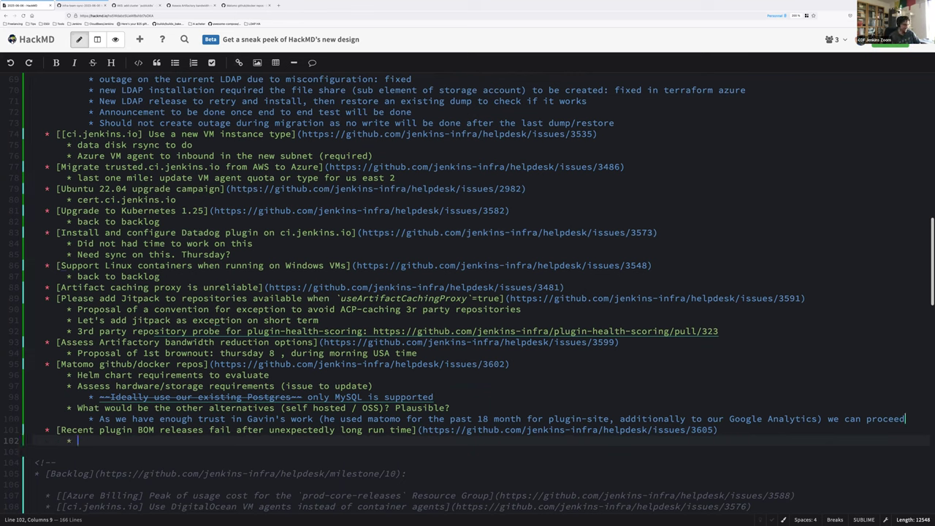
{"action": "type", "text": "Back to ba"}
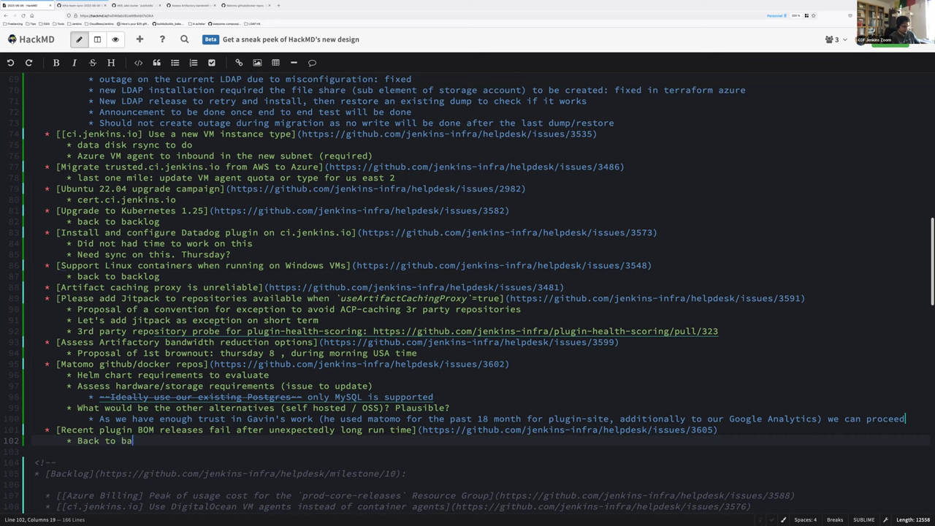
{"action": "type", "text": "cklog (requires ci.jen"}
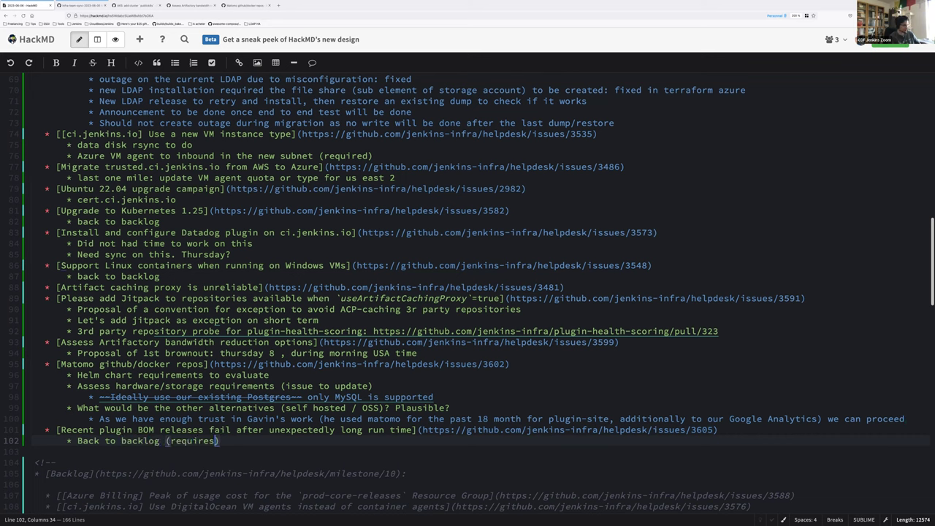
{"action": "type", "text": "kins.io migration)"}
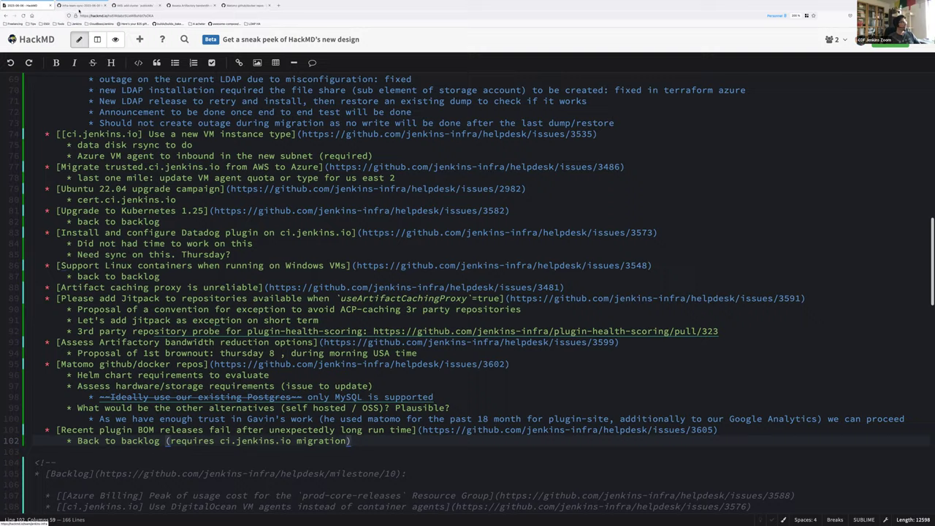
Step: Go from the infra-team-sync-2023-06-06 milestone to the helpdesk's full issue list and close the previously opened issue tabs
{"action": "left_click", "coordinate": [80, 5]}
{"action": "left_click", "coordinate": [66, 81]}
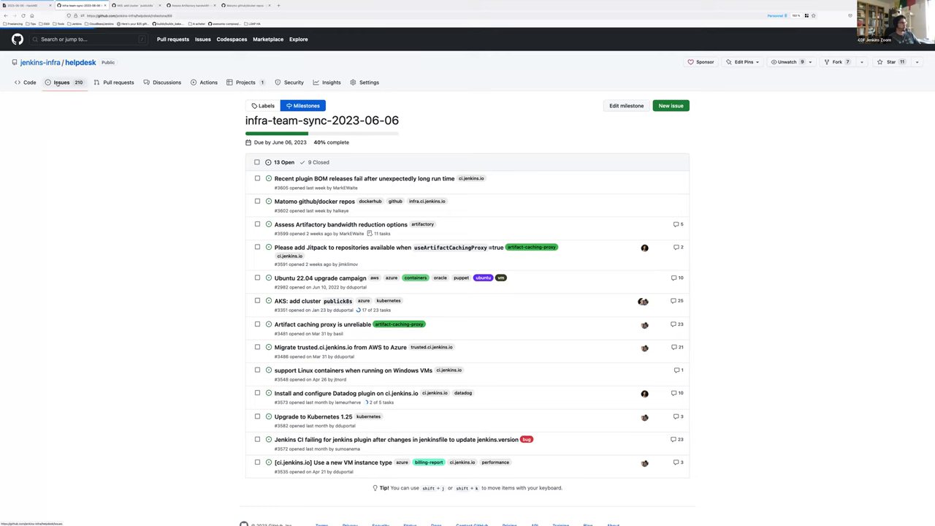
{"action": "key", "text": "ctrl+Tab"}
{"action": "key", "text": "super+w"}
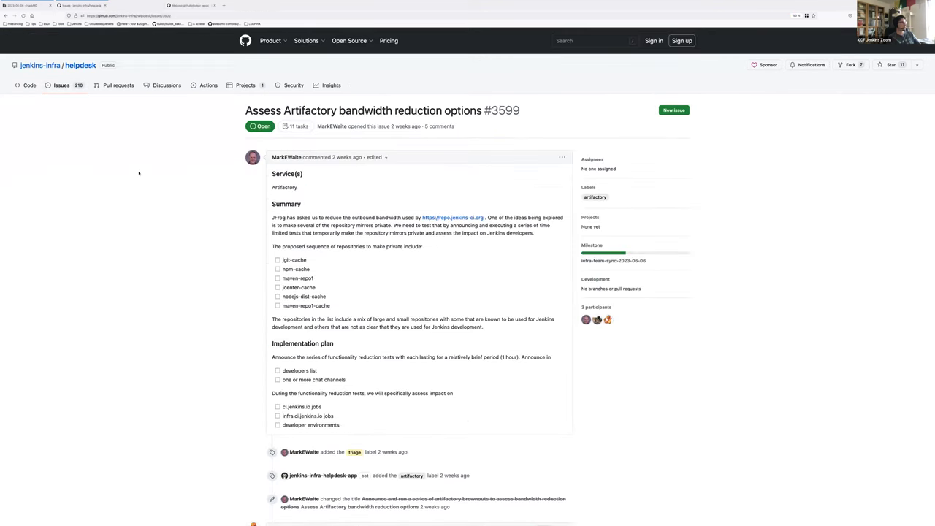
{"action": "key", "text": "super+w"}
{"action": "key", "text": "super+w"}
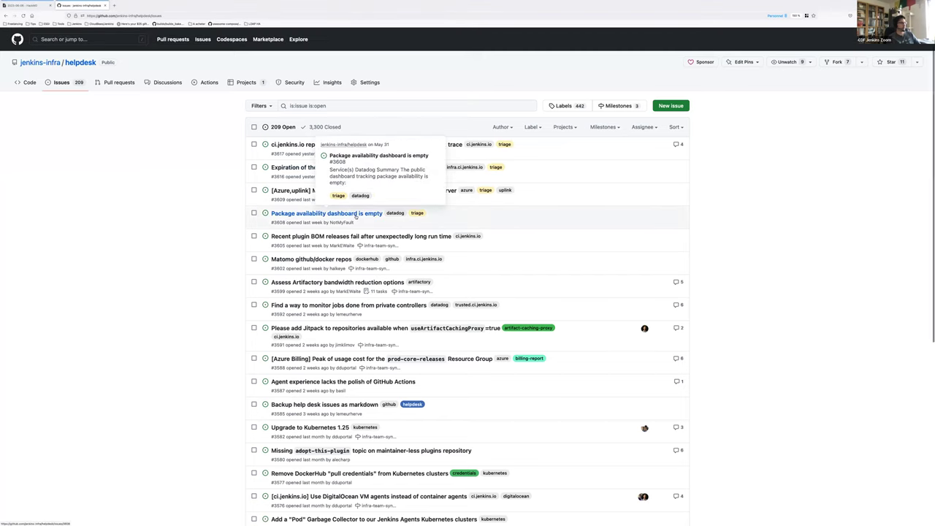
Step: Open the empty package availability dashboard, PostgreSQL Flexible Server migration and Digital Ocean PATs expiration issues in separate background tabs
{"action": "right_click", "coordinate": [355, 214]}
{"action": "left_click", "coordinate": [383, 218]}
{"action": "right_click", "coordinate": [376, 191]}
{"action": "left_click", "coordinate": [377, 193]}
{"action": "right_click", "coordinate": [377, 167]}
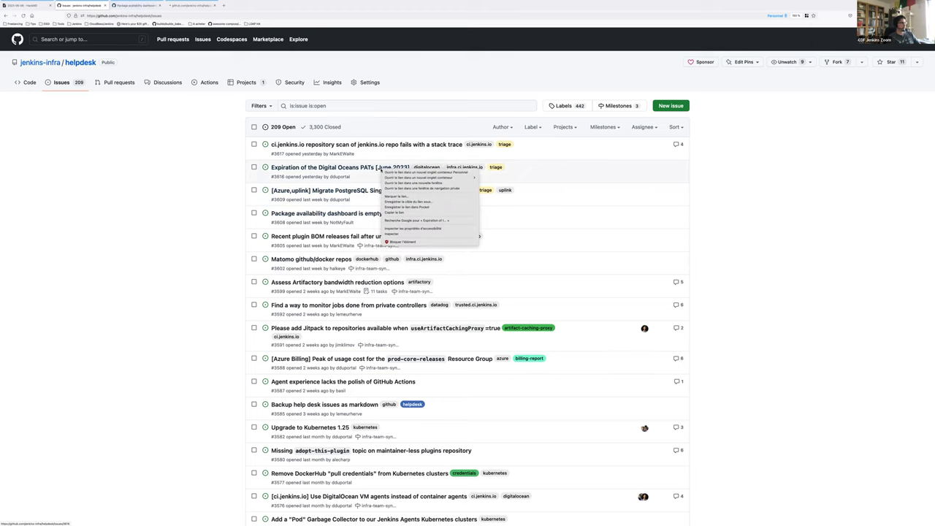
{"action": "left_click", "coordinate": [383, 170]}
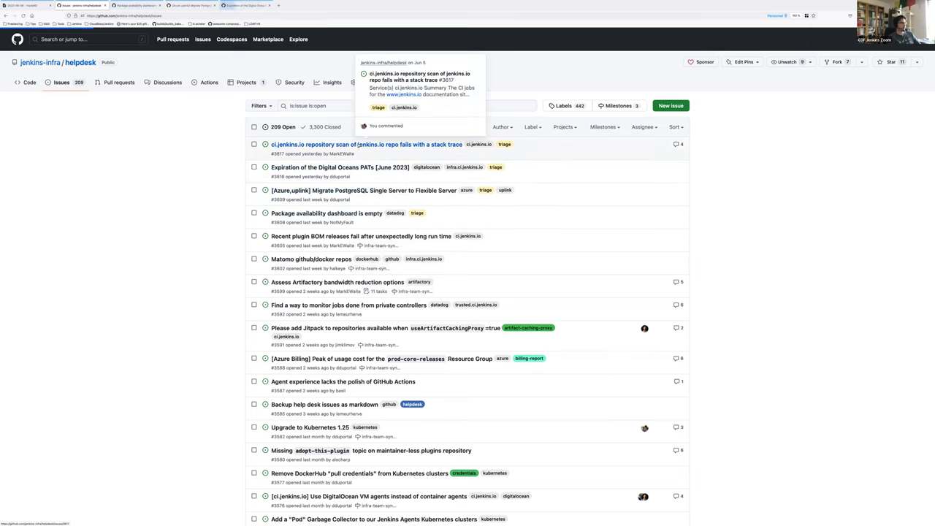
Step: Open the issue about the ci.jenkins.io repository scan failing with a stack trace and review its error message and comments
{"action": "left_click", "coordinate": [359, 144]}
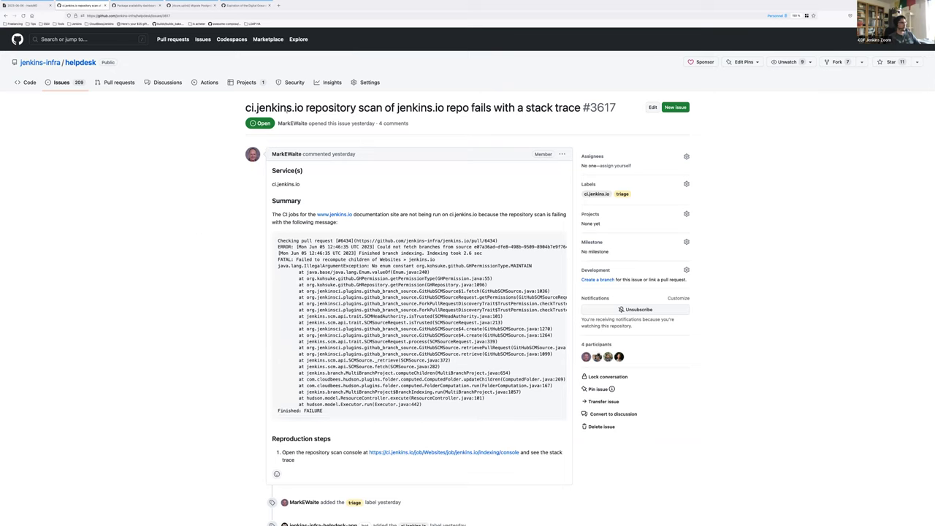
{"action": "triple_click", "coordinate": [331, 107]}
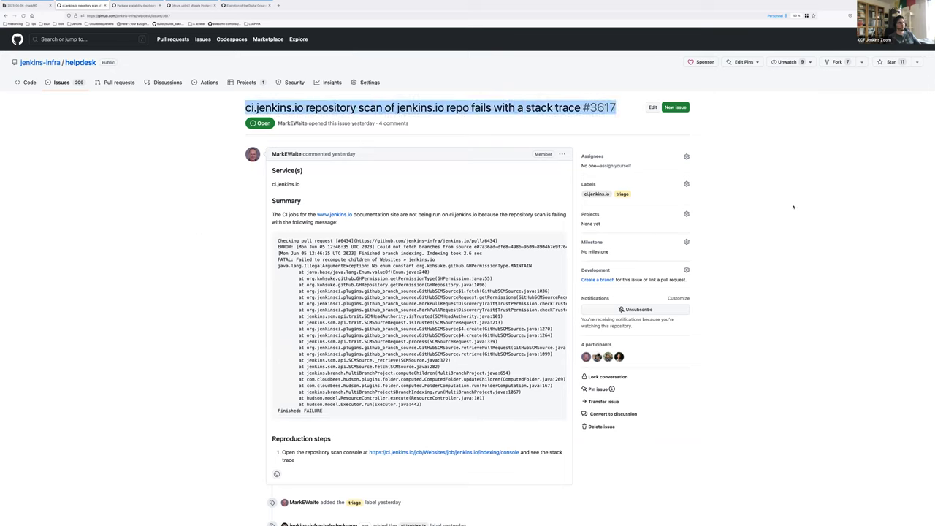
{"action": "scroll", "coordinate": [182, 265], "scroll_direction": "down", "scroll_amount": 20}
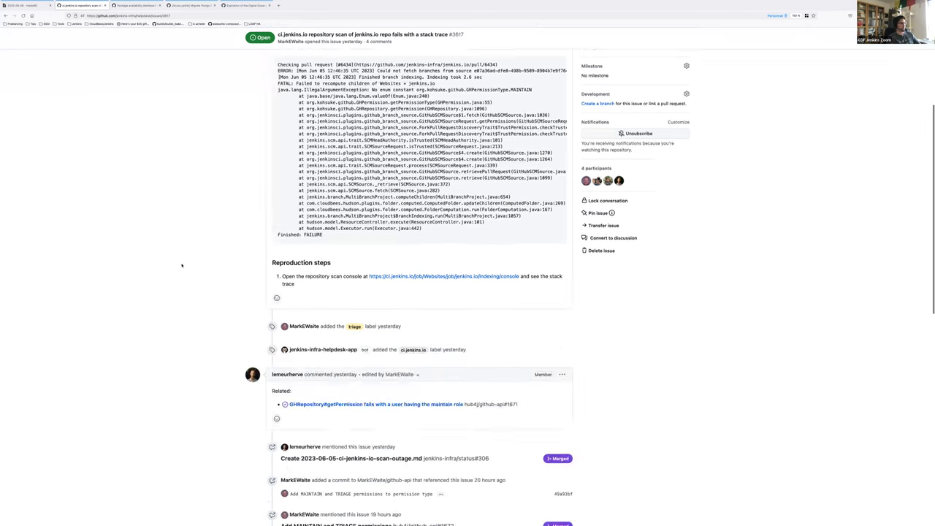
{"action": "scroll", "coordinate": [305, 154], "scroll_direction": "up", "scroll_amount": 20}
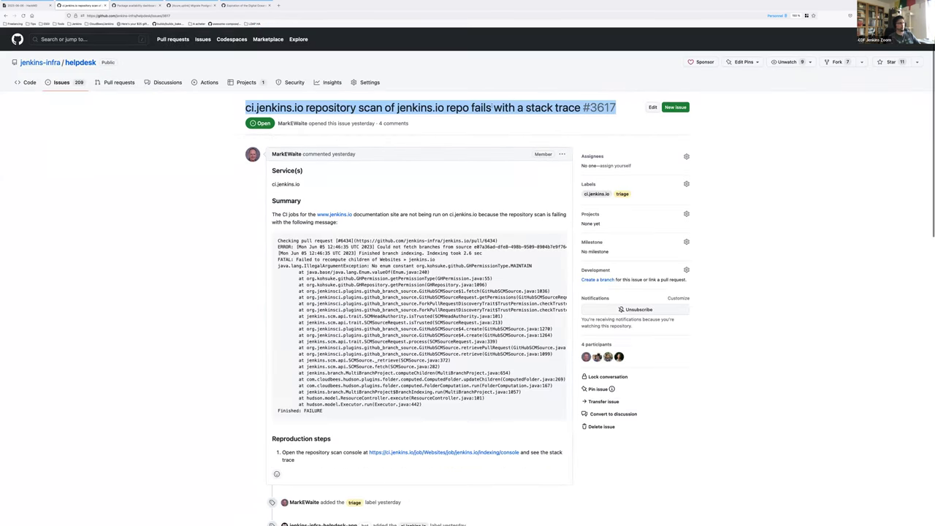
{"action": "left_click", "coordinate": [820, 247]}
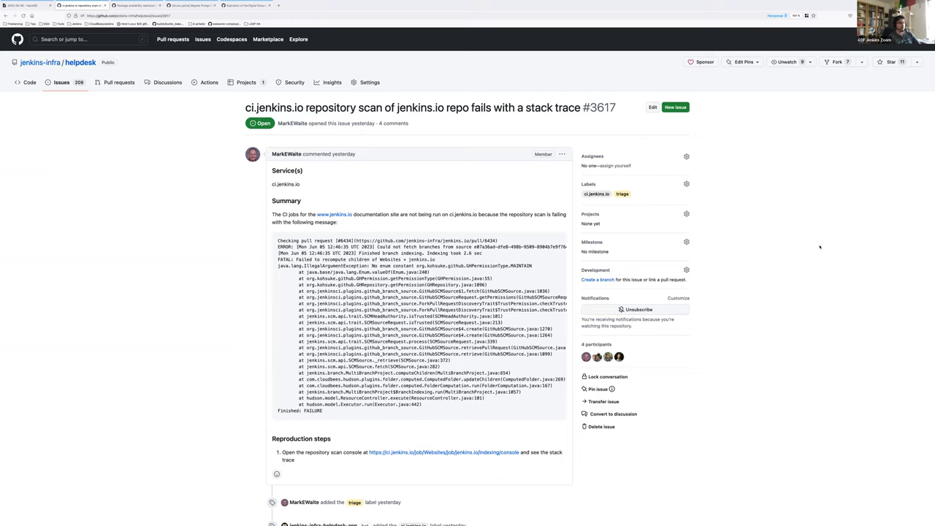
{"action": "left_click_drag", "start_coordinate": [533, 266], "coordinate": [219, 266]}
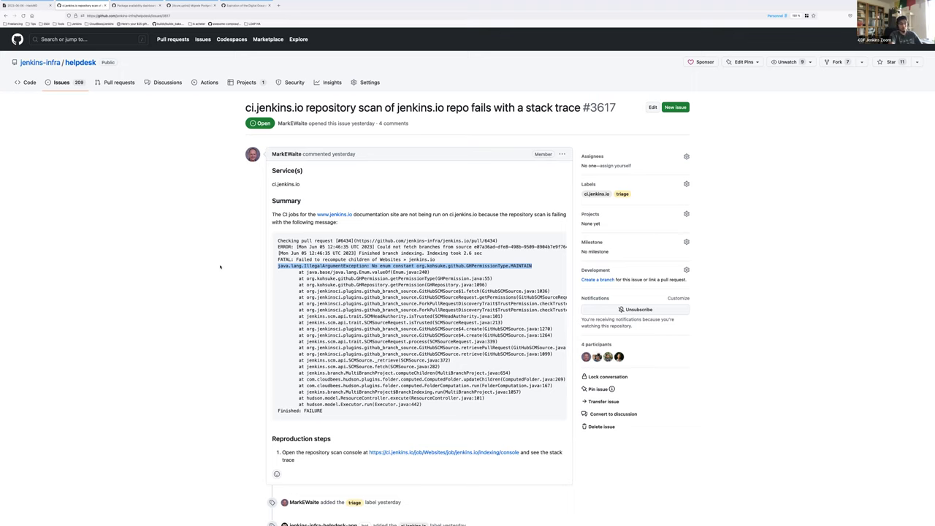
{"action": "left_click", "coordinate": [116, 271]}
{"action": "scroll", "coordinate": [116, 271], "scroll_direction": "down", "scroll_amount": 20}
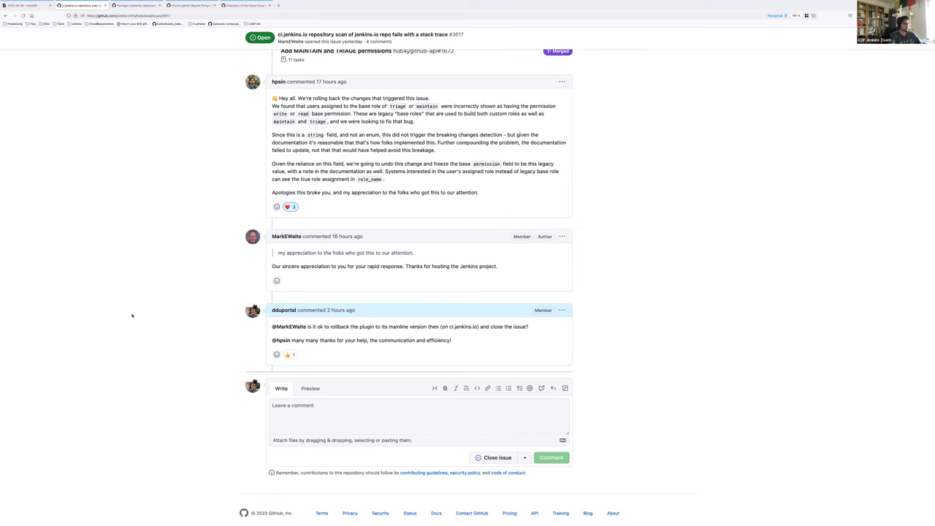
{"action": "scroll", "coordinate": [132, 316], "scroll_direction": "up", "scroll_amount": 3}
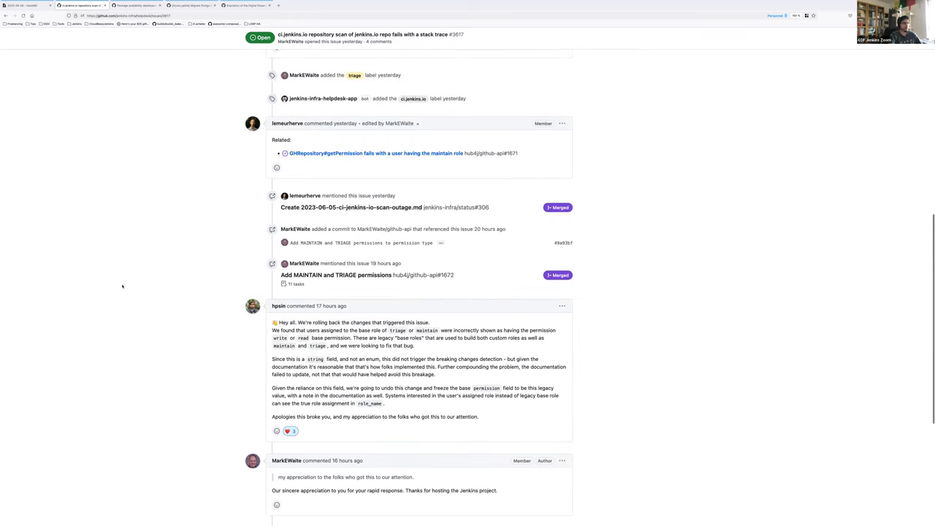
{"action": "scroll", "coordinate": [101, 219], "scroll_direction": "up", "scroll_amount": 3}
{"action": "scroll", "coordinate": [137, 21], "scroll_direction": "up", "scroll_amount": 3}
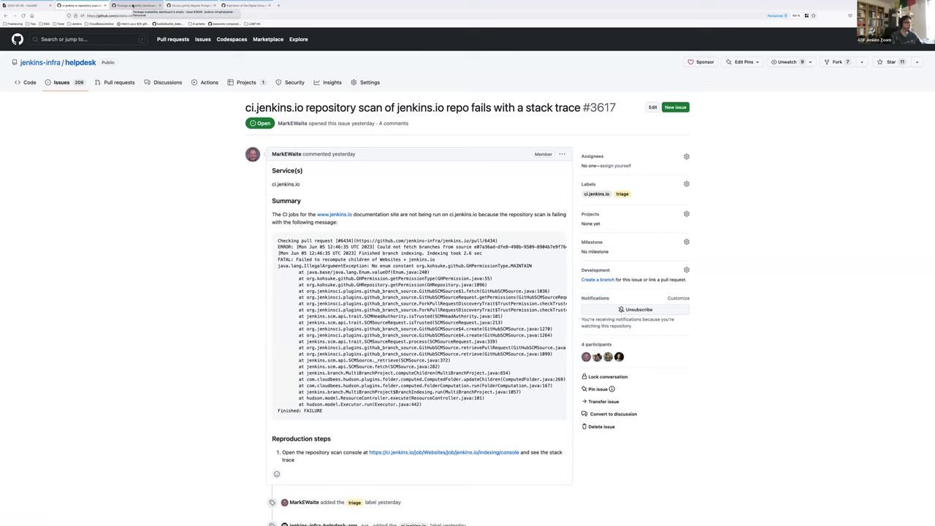
Step: Assign the "Package availability dashboard is empty" issue to the infra-team-sync-2023-06-13 milestone
{"action": "left_click", "coordinate": [132, 5]}
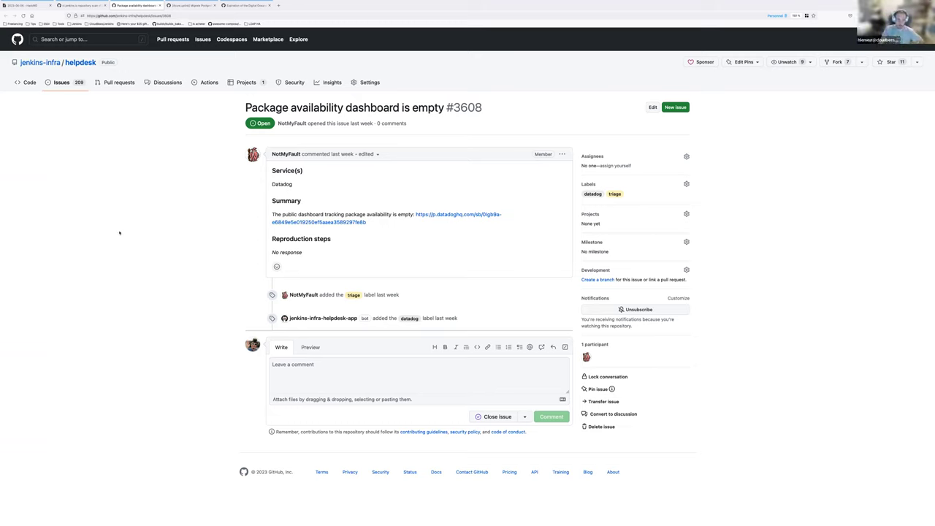
{"action": "left_click", "coordinate": [686, 214]}
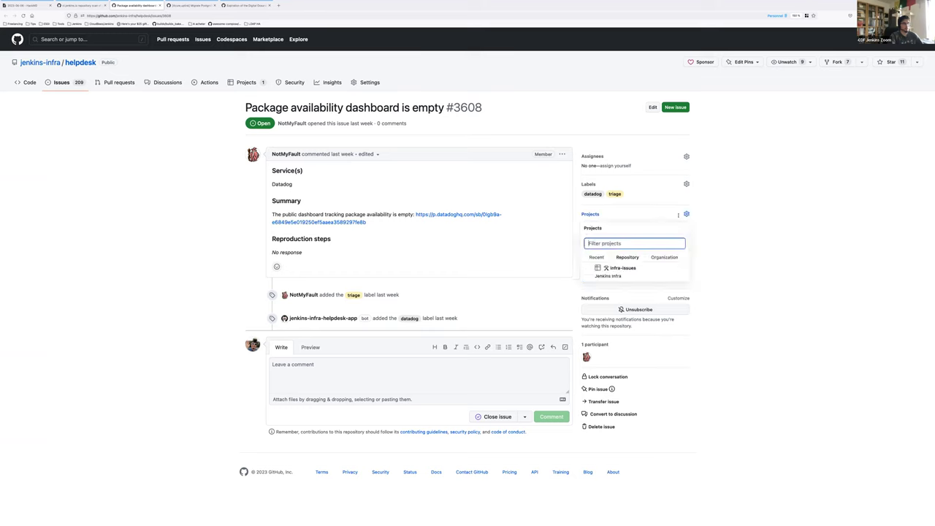
{"action": "left_click", "coordinate": [683, 239]}
{"action": "left_click", "coordinate": [686, 242]}
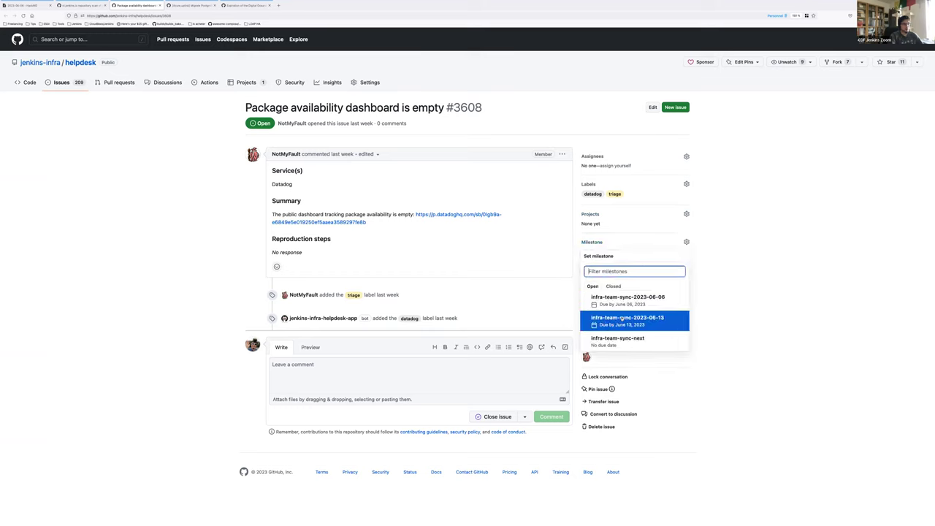
{"action": "left_click", "coordinate": [622, 318]}
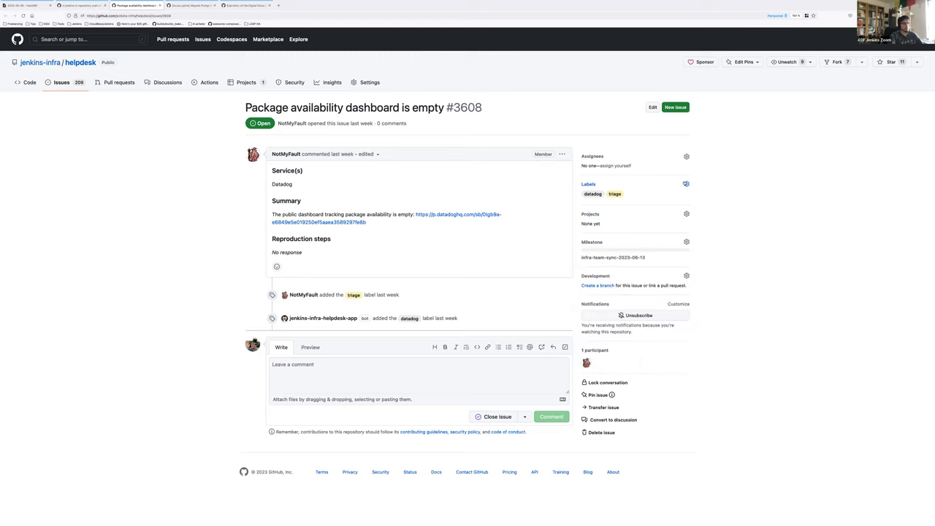
Step: Remove the triage label from the package availability dashboard issue and close its tab
{"action": "left_click", "coordinate": [686, 184]}
{"action": "left_click", "coordinate": [641, 239]}
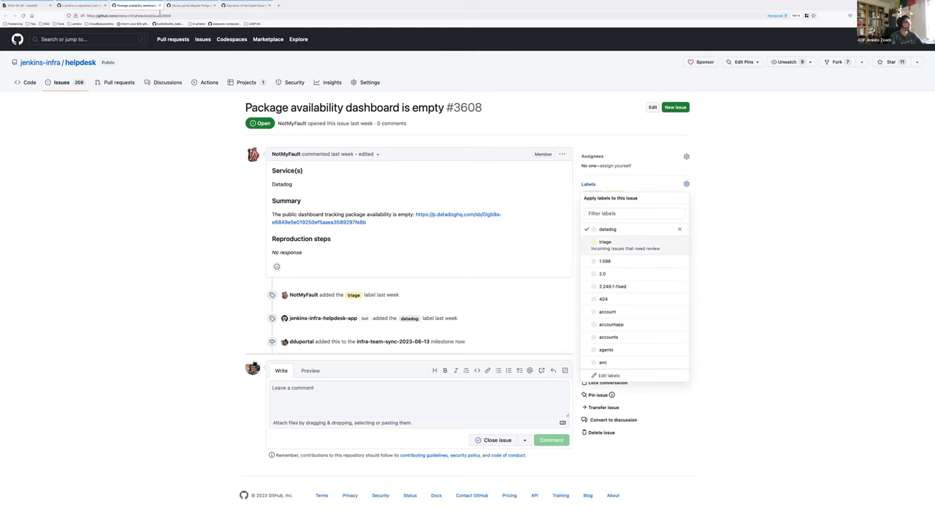
{"action": "left_click", "coordinate": [160, 5]}
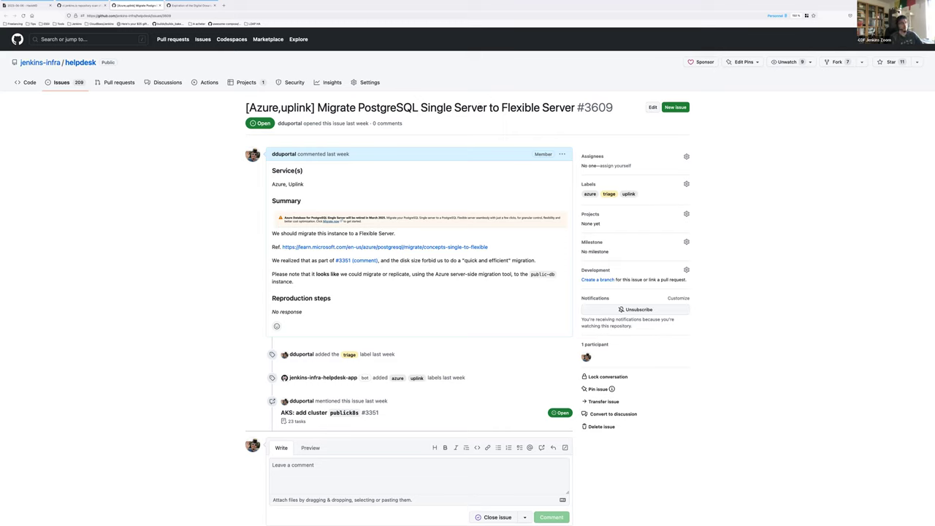
Step: Remove the triage label from the PostgreSQL Single Server to Flexible Server migration issue and close its tab
{"action": "left_click_drag", "start_coordinate": [502, 107], "coordinate": [575, 108]}
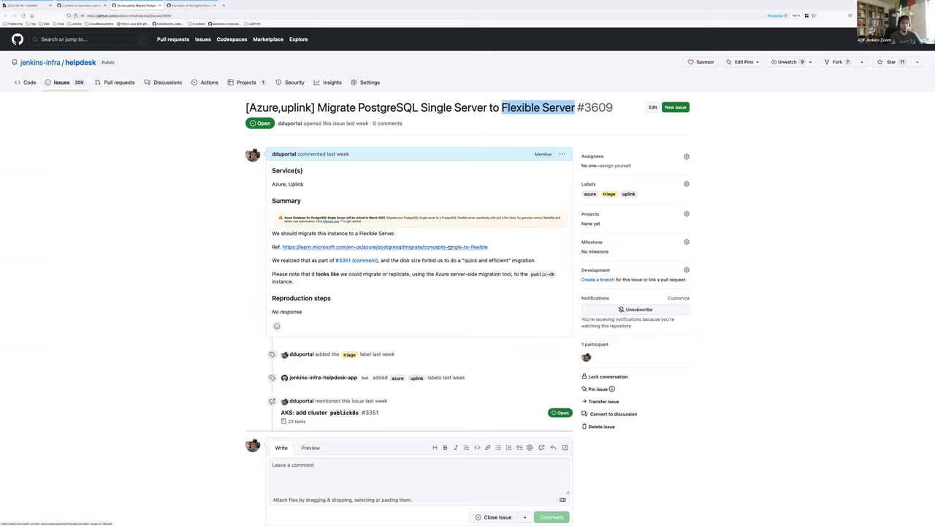
{"action": "left_click", "coordinate": [30, 292]}
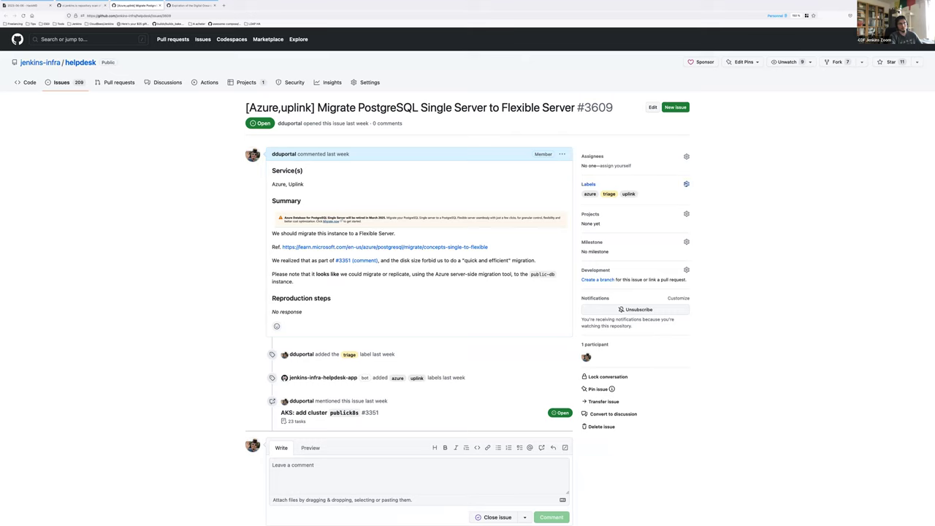
{"action": "left_click", "coordinate": [686, 184]}
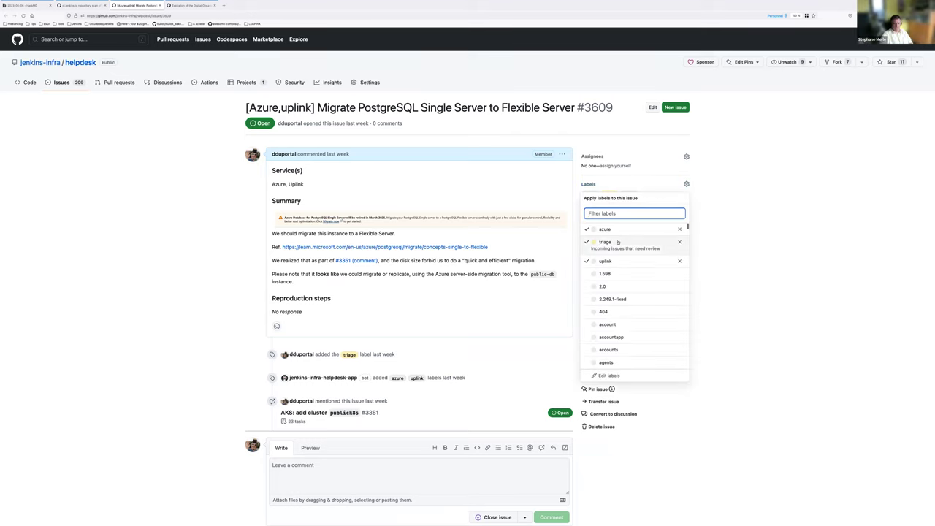
{"action": "left_click", "coordinate": [617, 242]}
{"action": "left_click", "coordinate": [778, 231]}
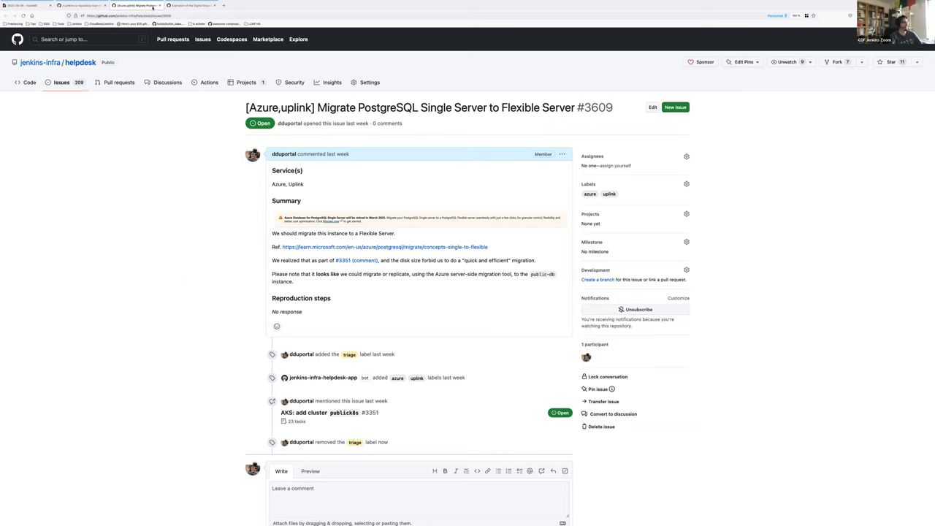
{"action": "left_click", "coordinate": [158, 5]}
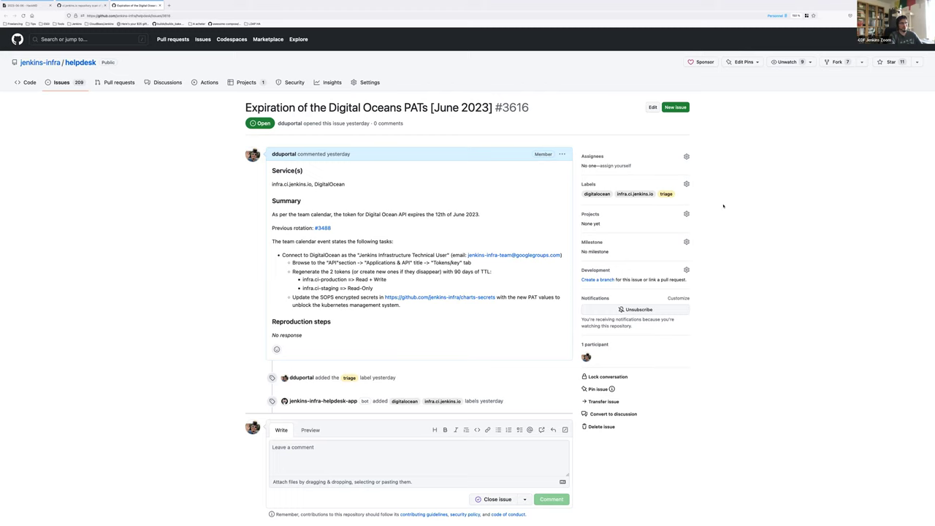
Step: Add the Digital Ocean PATs expiration issue to the infra-team-sync-2023-06-13 milestone and assign it to yourself
{"action": "left_click", "coordinate": [687, 242]}
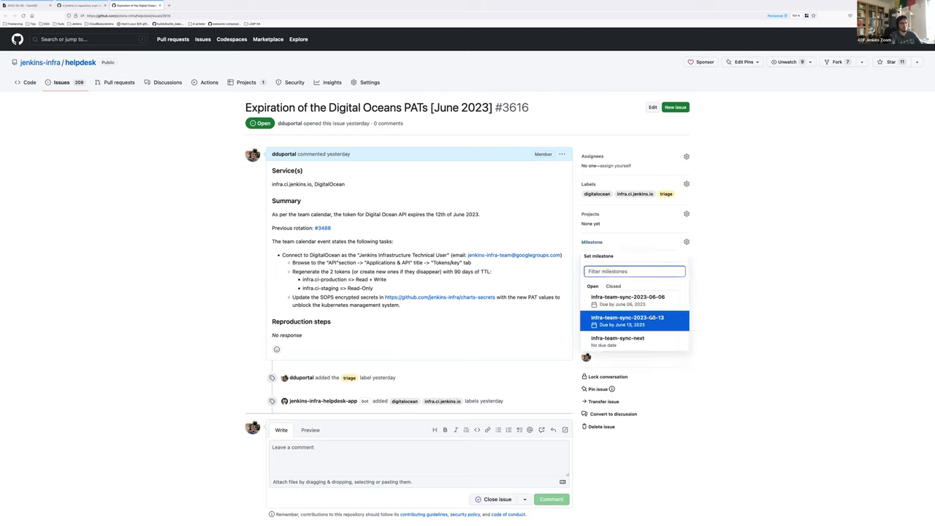
{"action": "left_click", "coordinate": [668, 218]}
{"action": "left_click", "coordinate": [619, 166]}
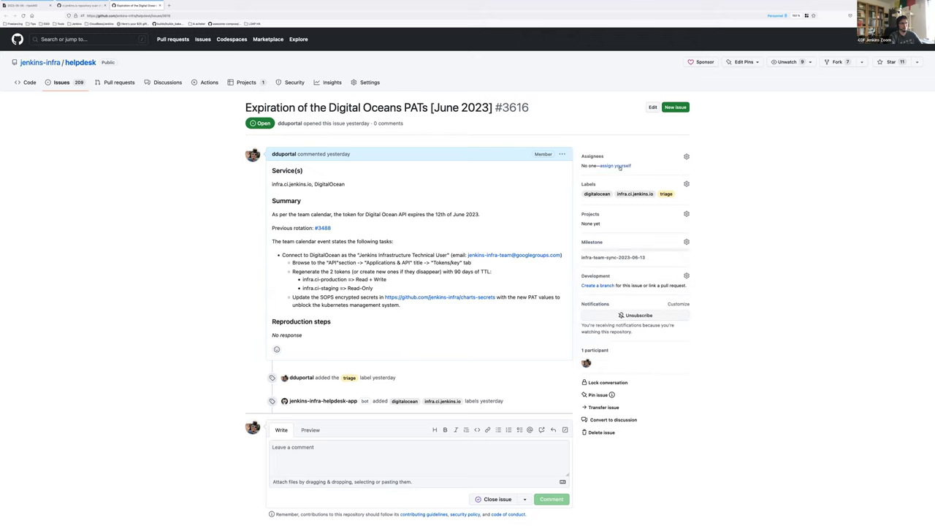
Step: Remove the triage label from the Digital Ocean PATs expiration issue
{"action": "left_click", "coordinate": [687, 185]}
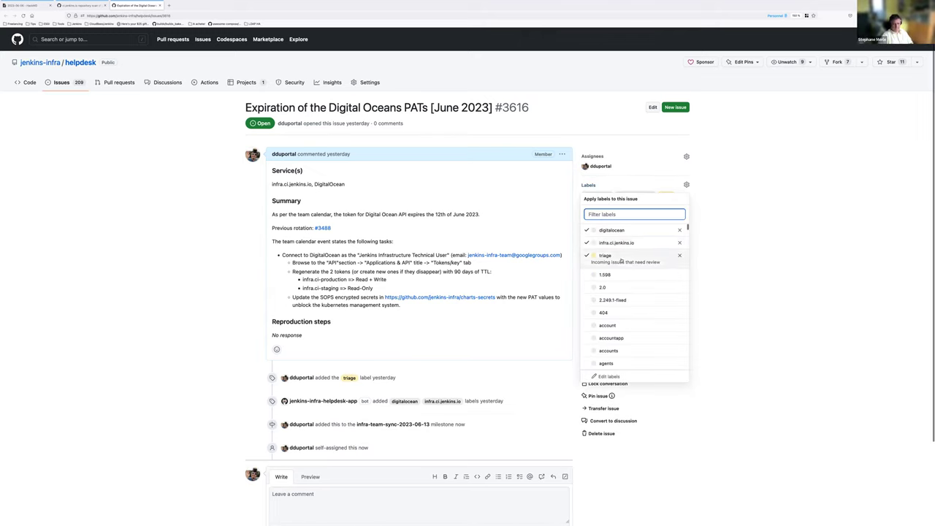
{"action": "left_click", "coordinate": [740, 208]}
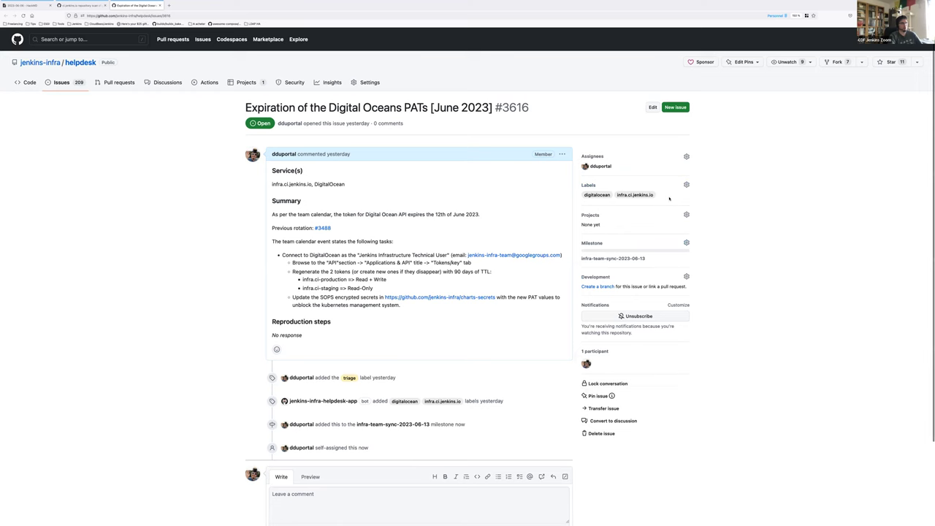
Step: Look through the helpdesk's open issues labelled triage, and switch back to the meeting notes in HackMD
{"action": "left_click", "coordinate": [81, 5]}
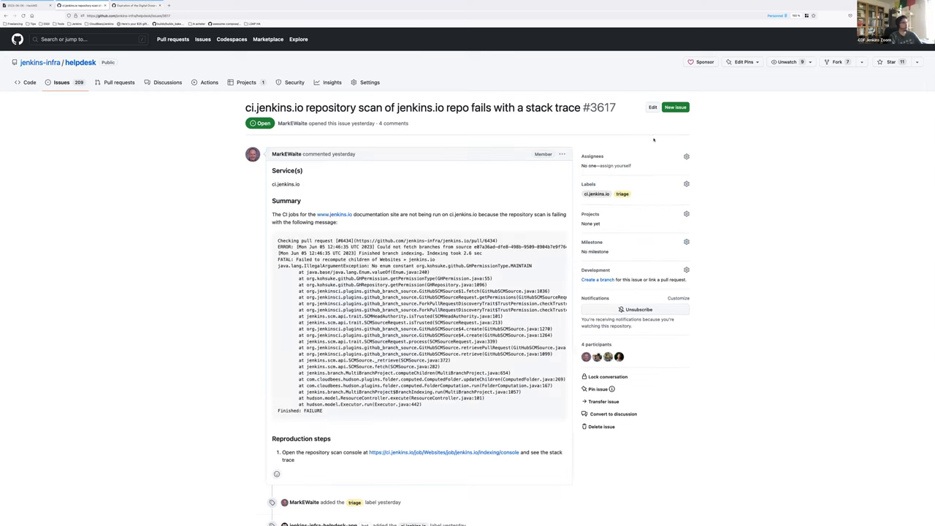
{"action": "left_click", "coordinate": [623, 194]}
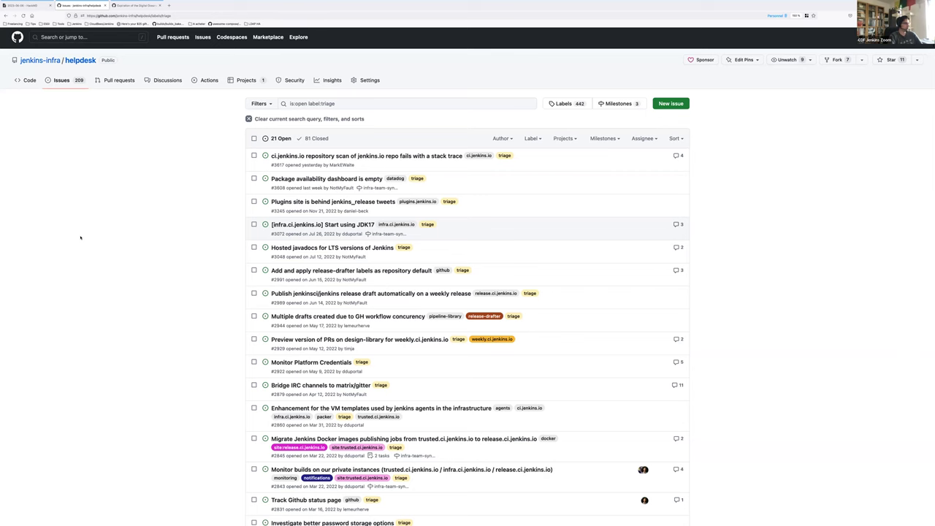
{"action": "scroll", "coordinate": [80, 237], "scroll_direction": "down", "scroll_amount": 5}
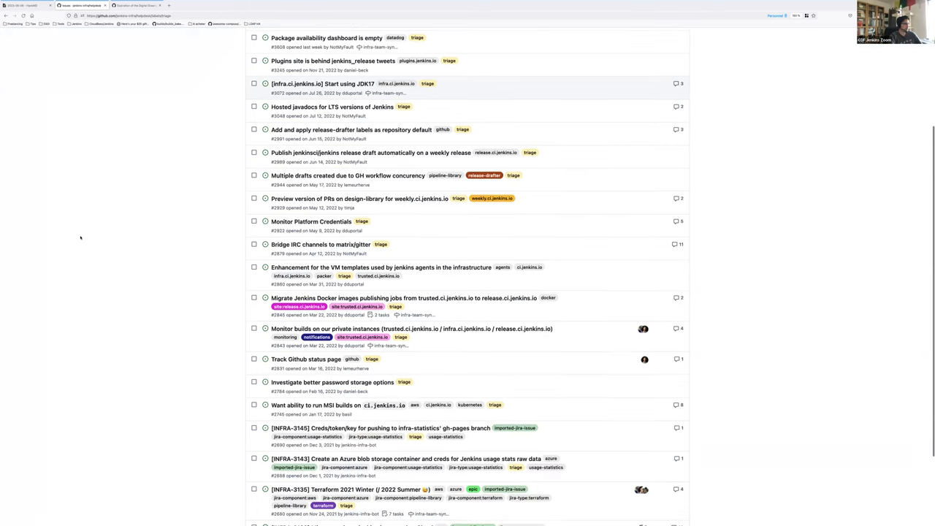
{"action": "scroll", "coordinate": [81, 237], "scroll_direction": "up", "scroll_amount": 4}
{"action": "scroll", "coordinate": [80, 238], "scroll_direction": "up", "scroll_amount": 1}
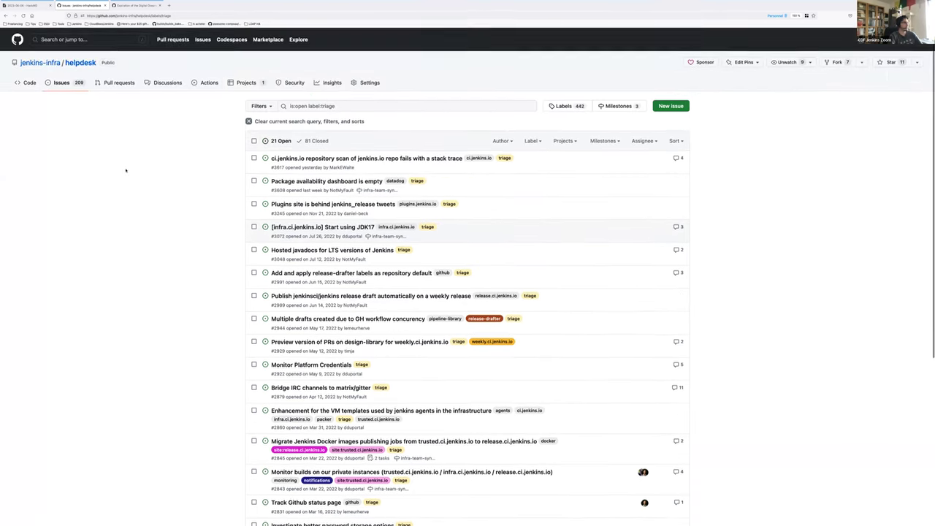
{"action": "left_click", "coordinate": [129, 6]}
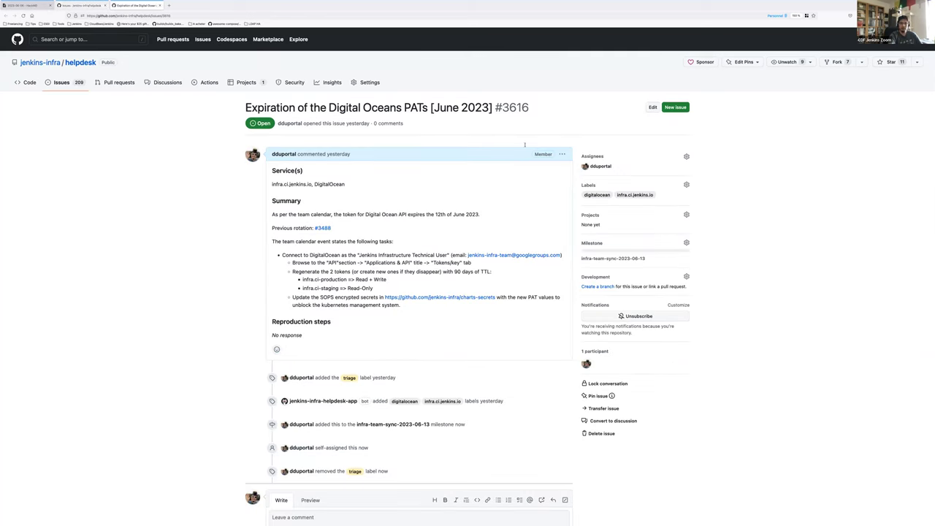
{"action": "left_click", "coordinate": [25, 5]}
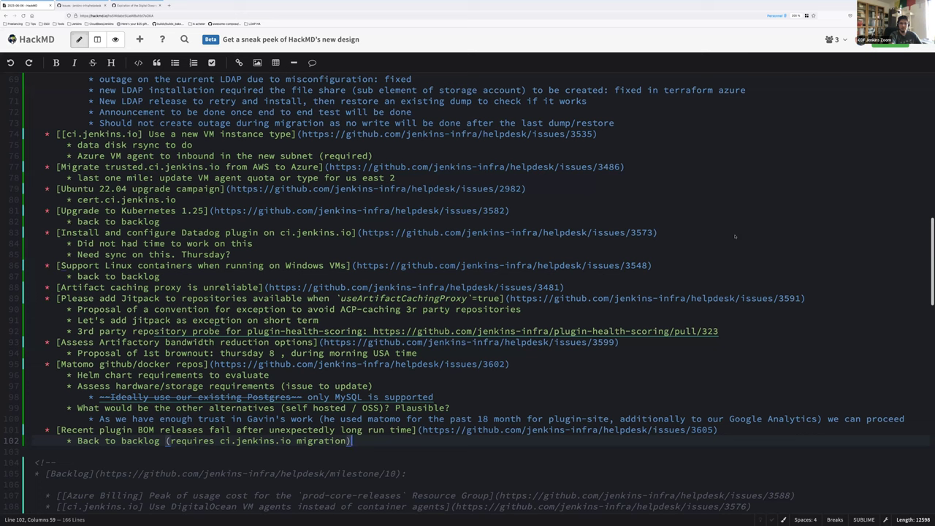